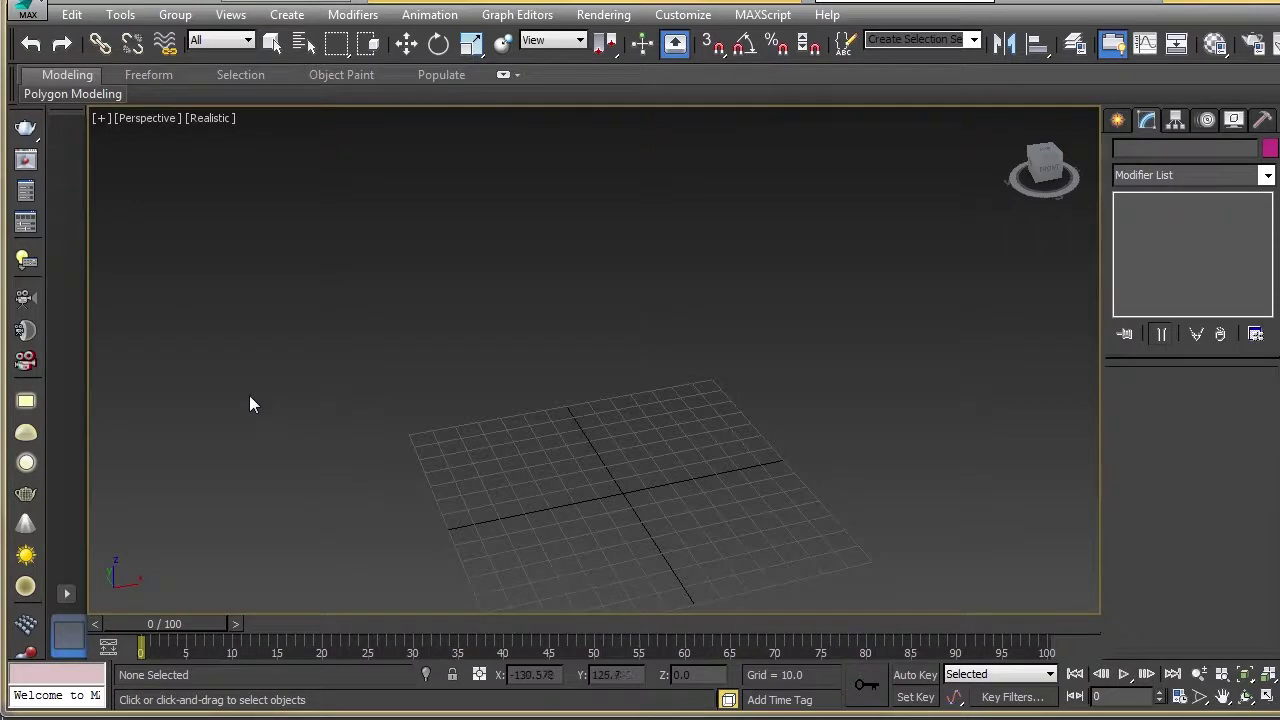
Step: Review the Edit Poly Modifier and UV Editor shortcuts in the 05_HotKeys image and minimize its window
{"action": "middle_click_drag", "start_coordinate": [248, 395], "coordinate": [420, 404], "text": "alt"}
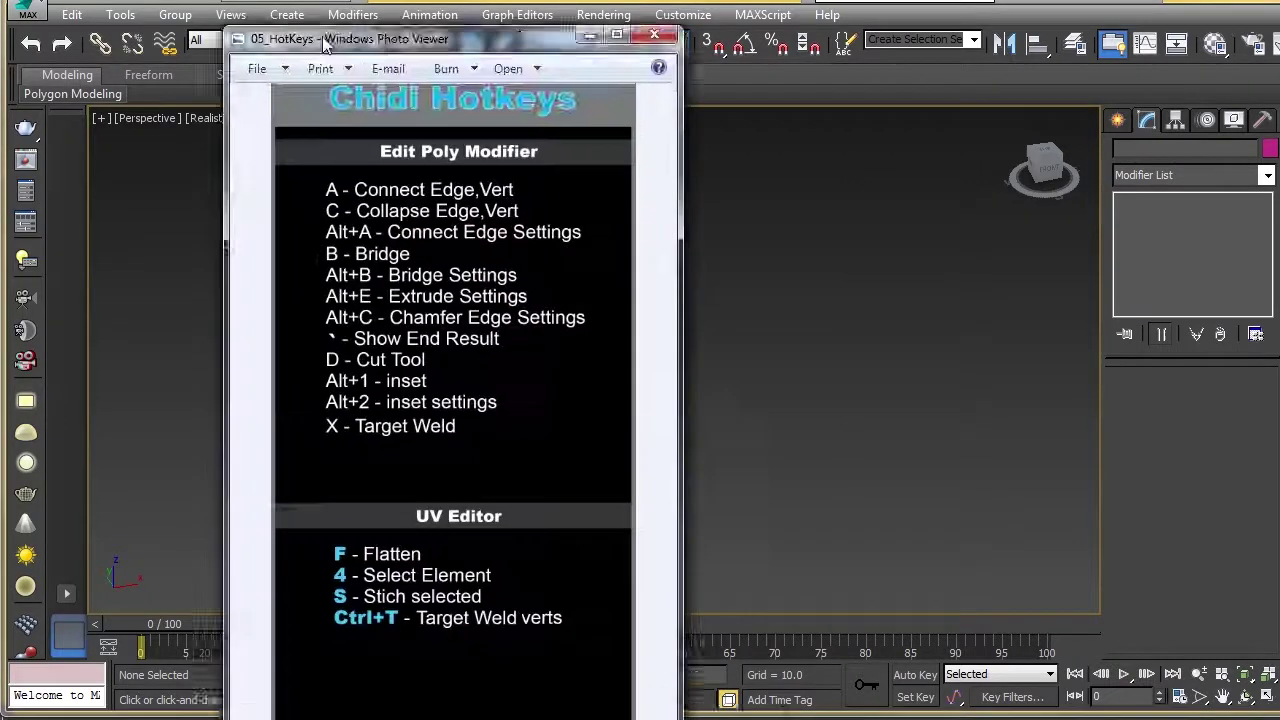
{"action": "left_click_drag", "start_coordinate": [325, 38], "coordinate": [417, 0]}
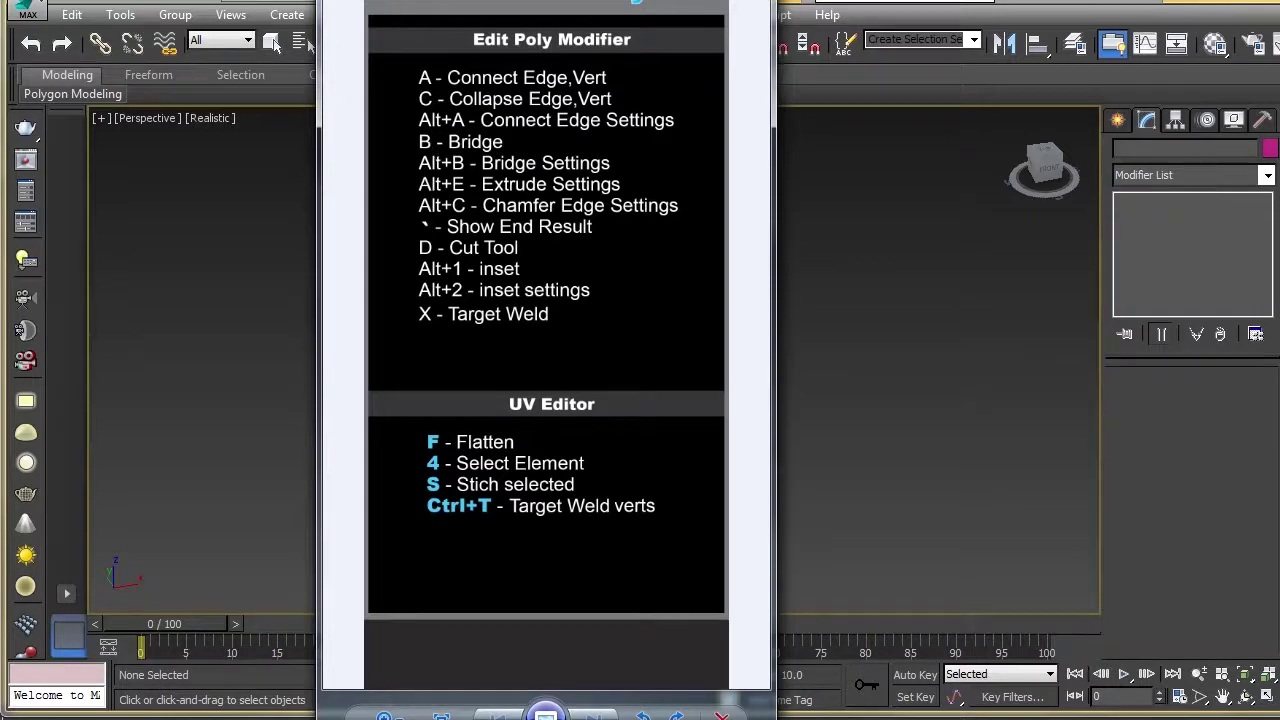
{"action": "left_click_drag", "start_coordinate": [545, 2], "coordinate": [565, 46]}
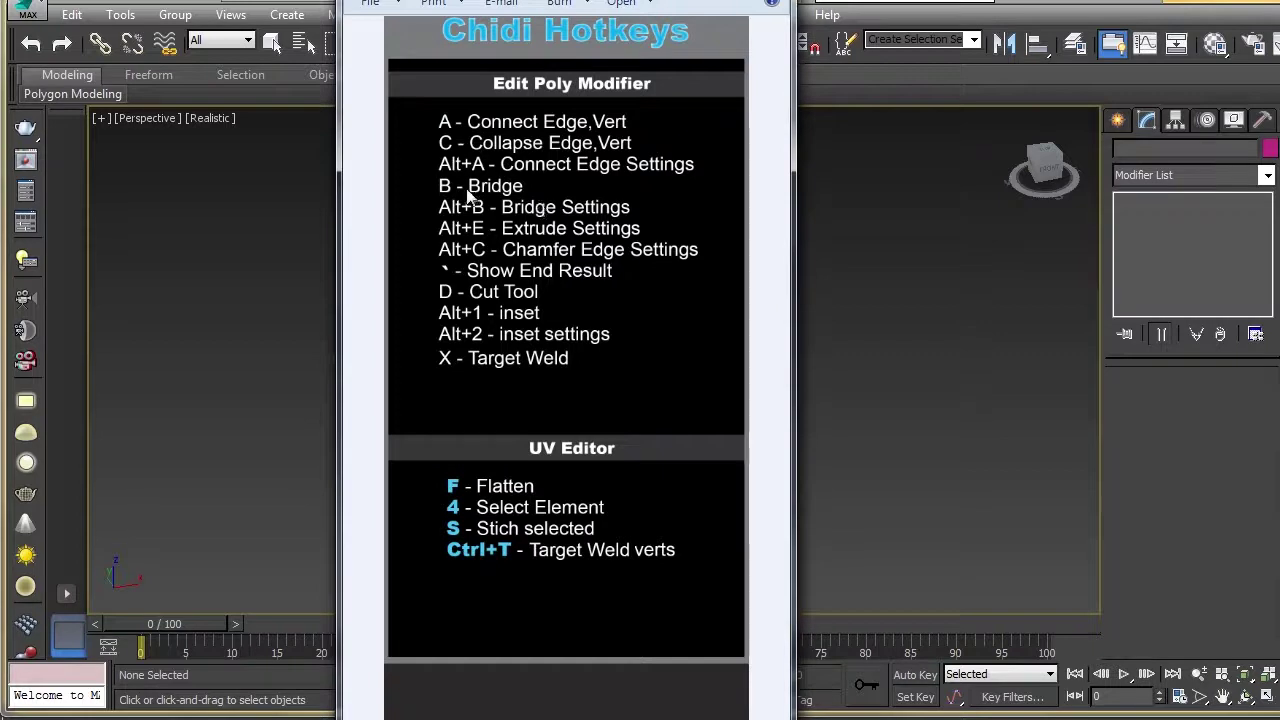
{"action": "left_click_drag", "start_coordinate": [444, 0], "coordinate": [405, 30]}
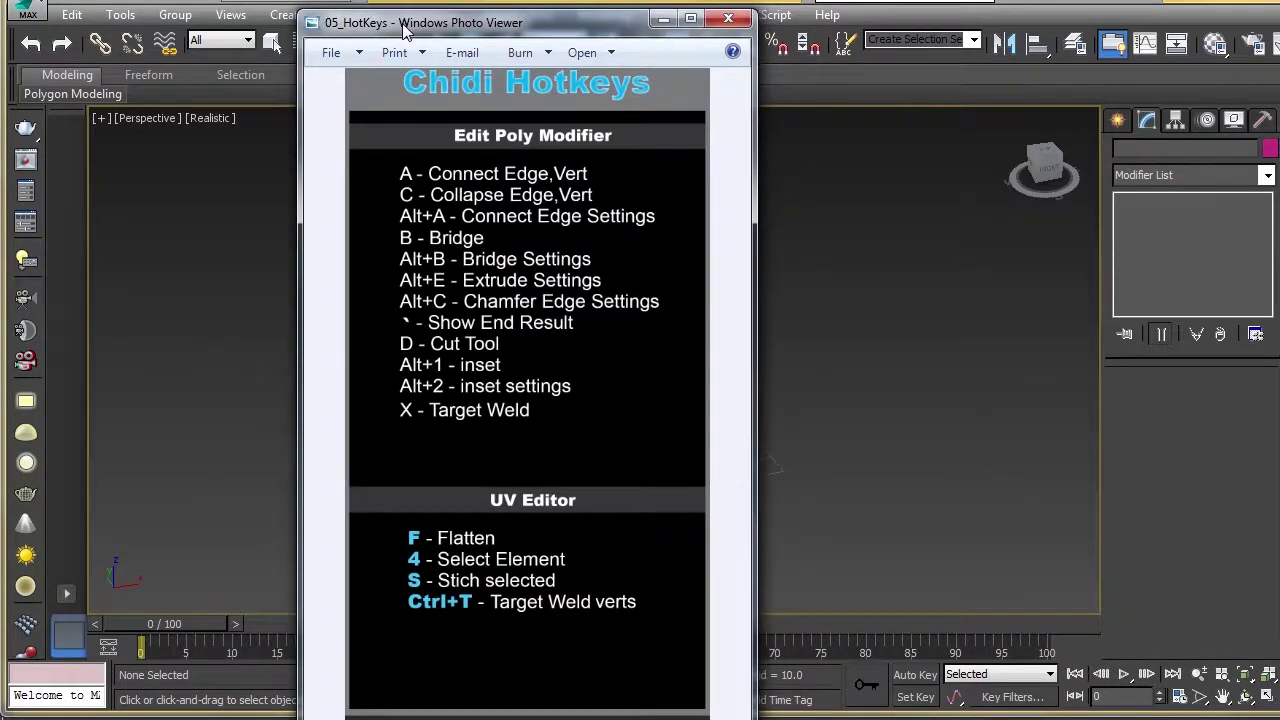
{"action": "left_click", "coordinate": [663, 18]}
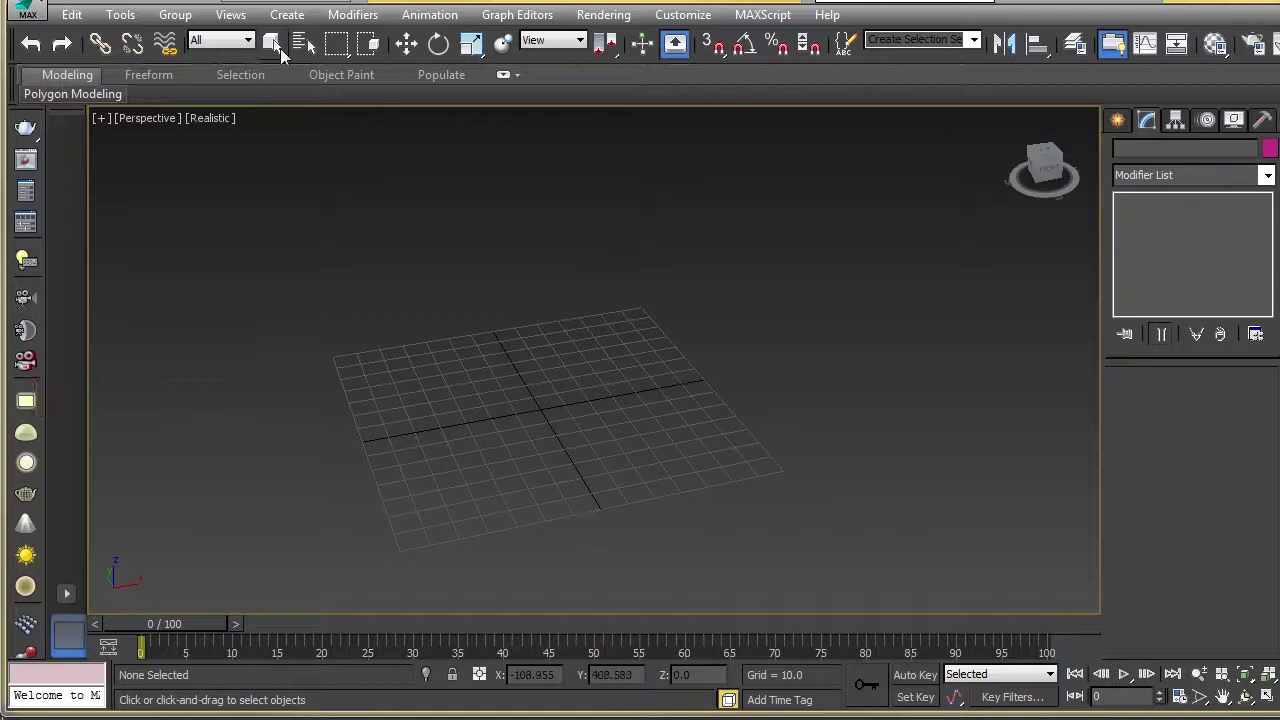
Step: Load the ame-light custom UI scheme and acknowledge the restart notice
{"action": "left_click", "coordinate": [681, 15]}
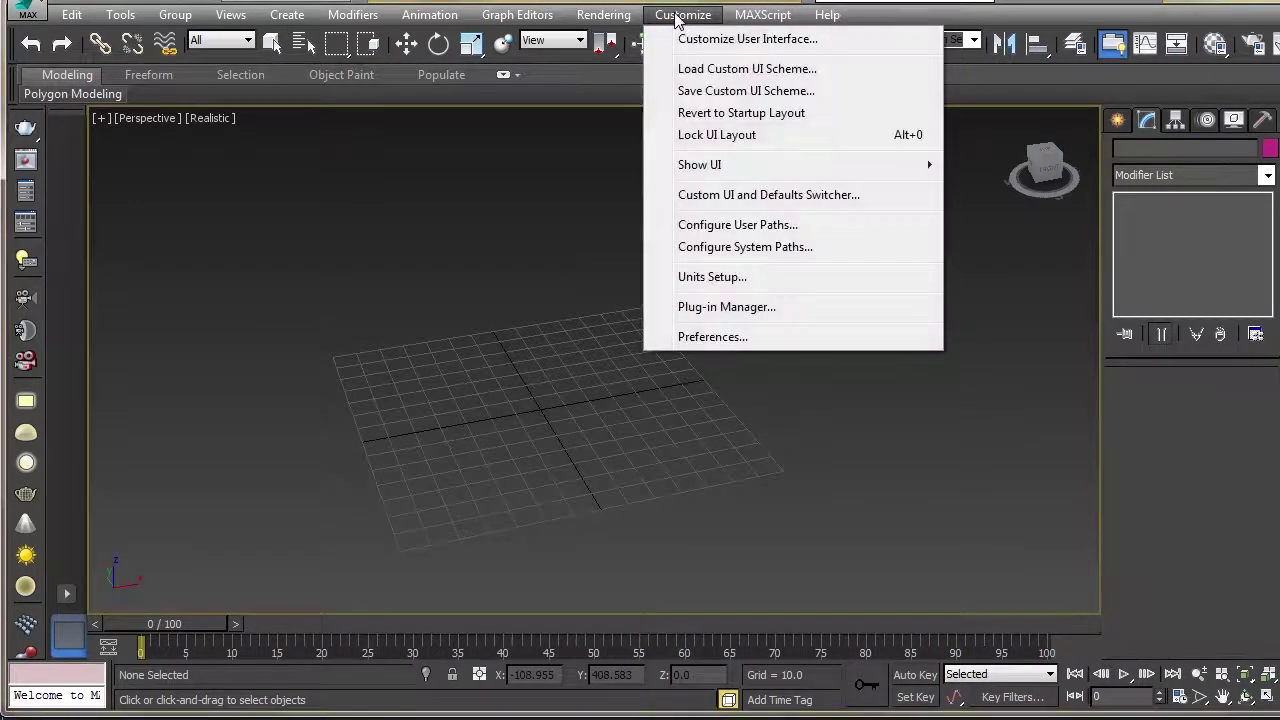
{"action": "left_click", "coordinate": [815, 72]}
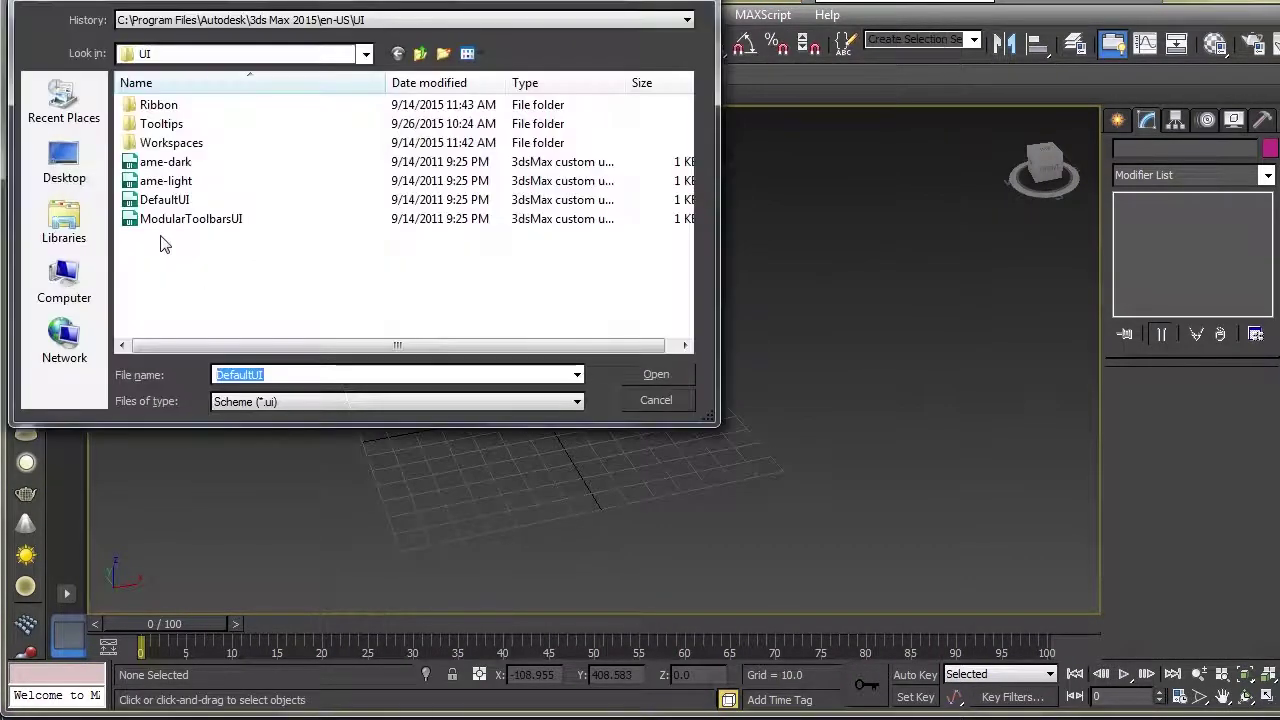
{"action": "double_click", "coordinate": [160, 184]}
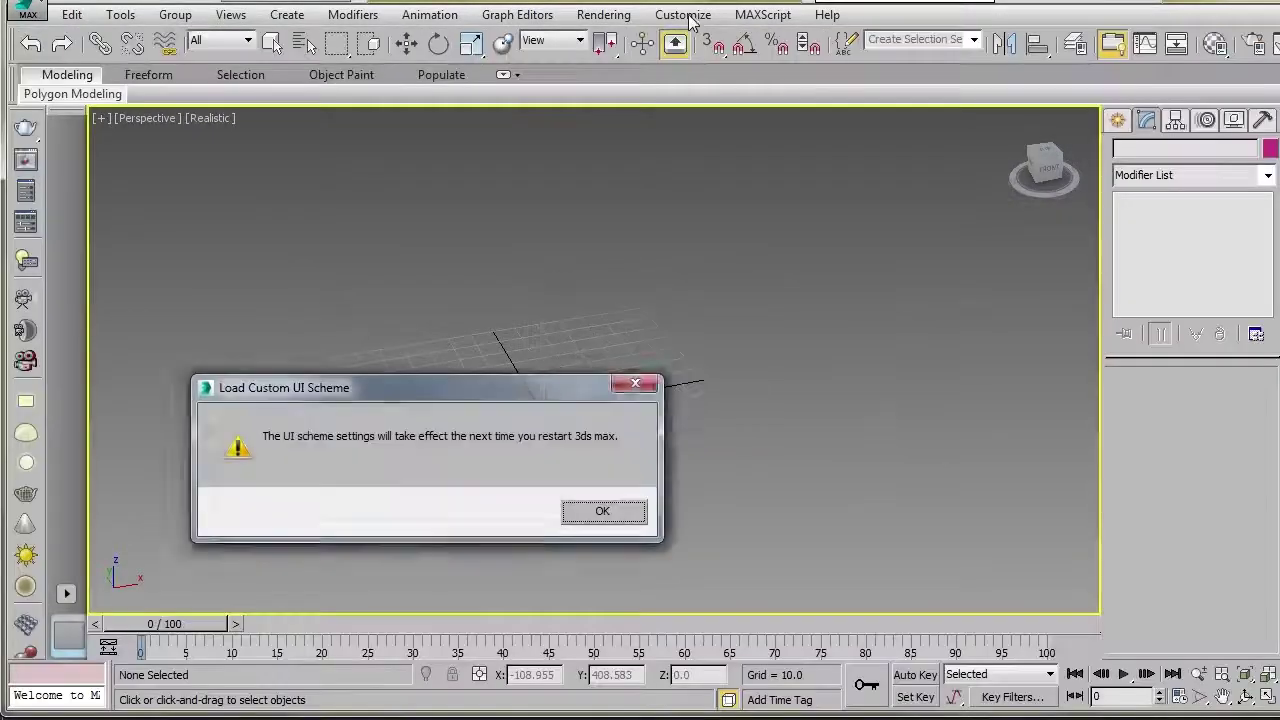
{"action": "left_click", "coordinate": [600, 518]}
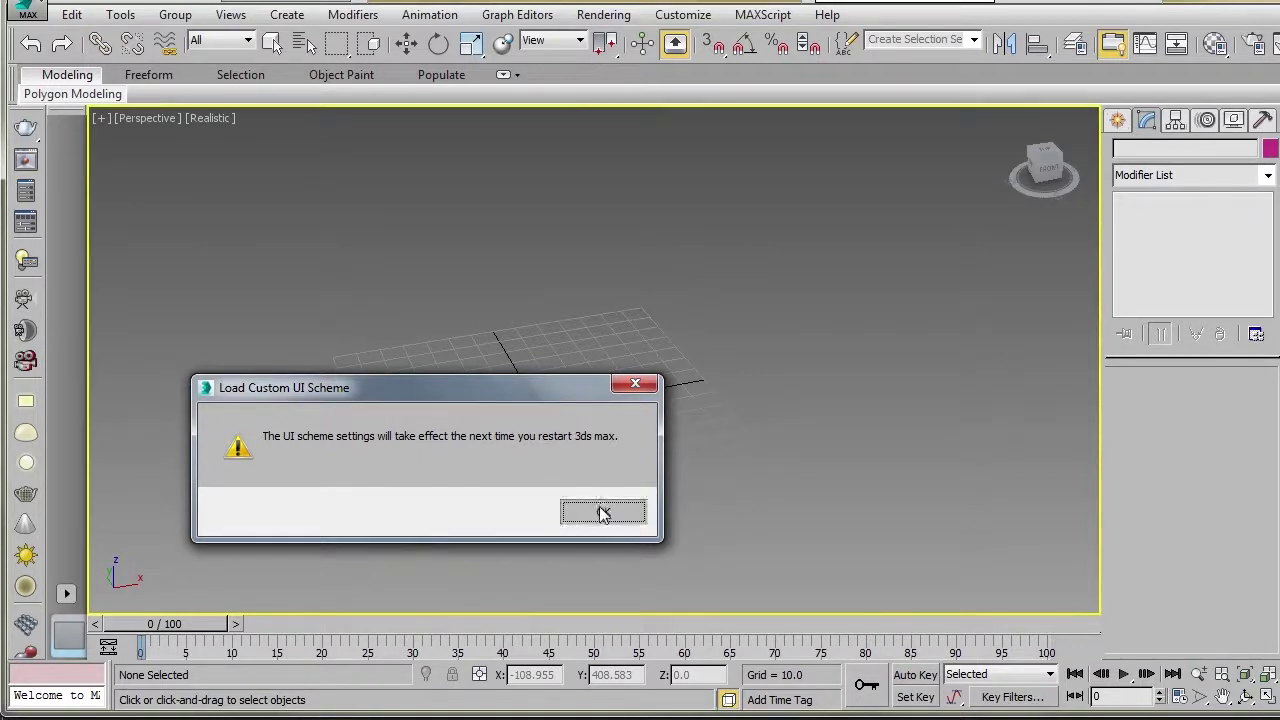
{"action": "left_click", "coordinate": [603, 513]}
Step: Examine the Gamma and LUT settings in the preferences and close the dialog
{"action": "left_click", "coordinate": [683, 17]}
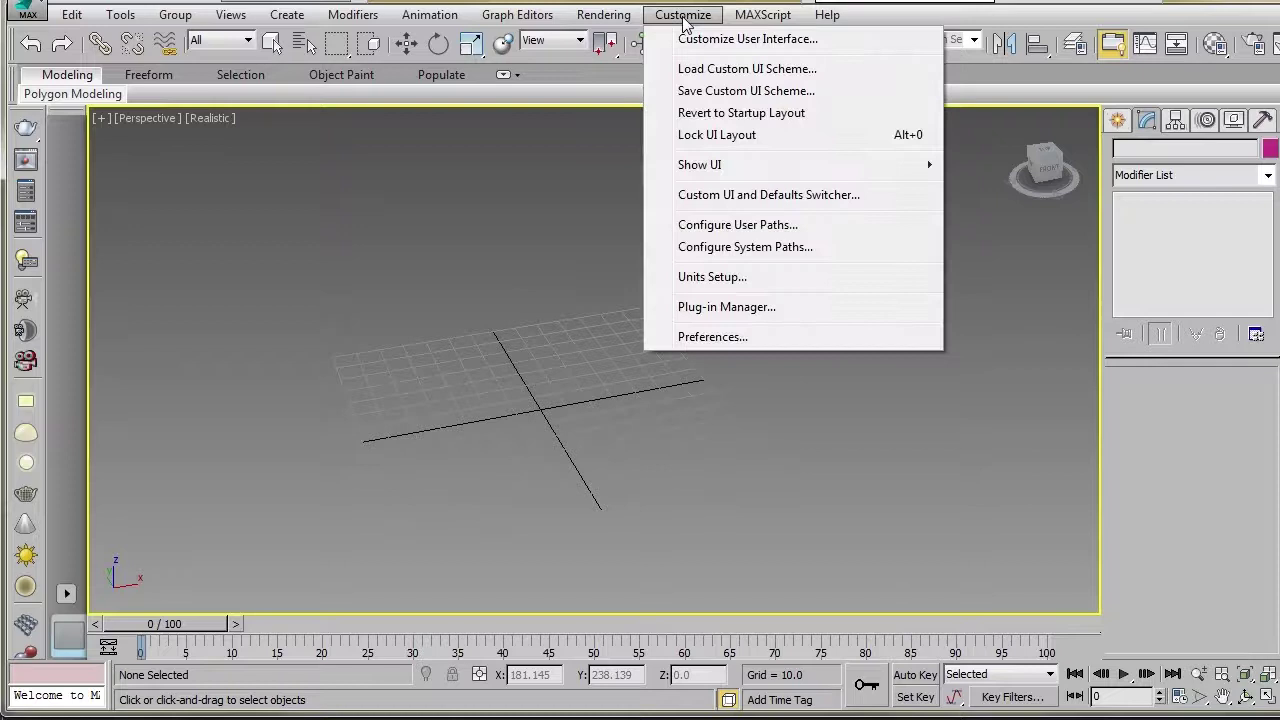
{"action": "left_click", "coordinate": [716, 336]}
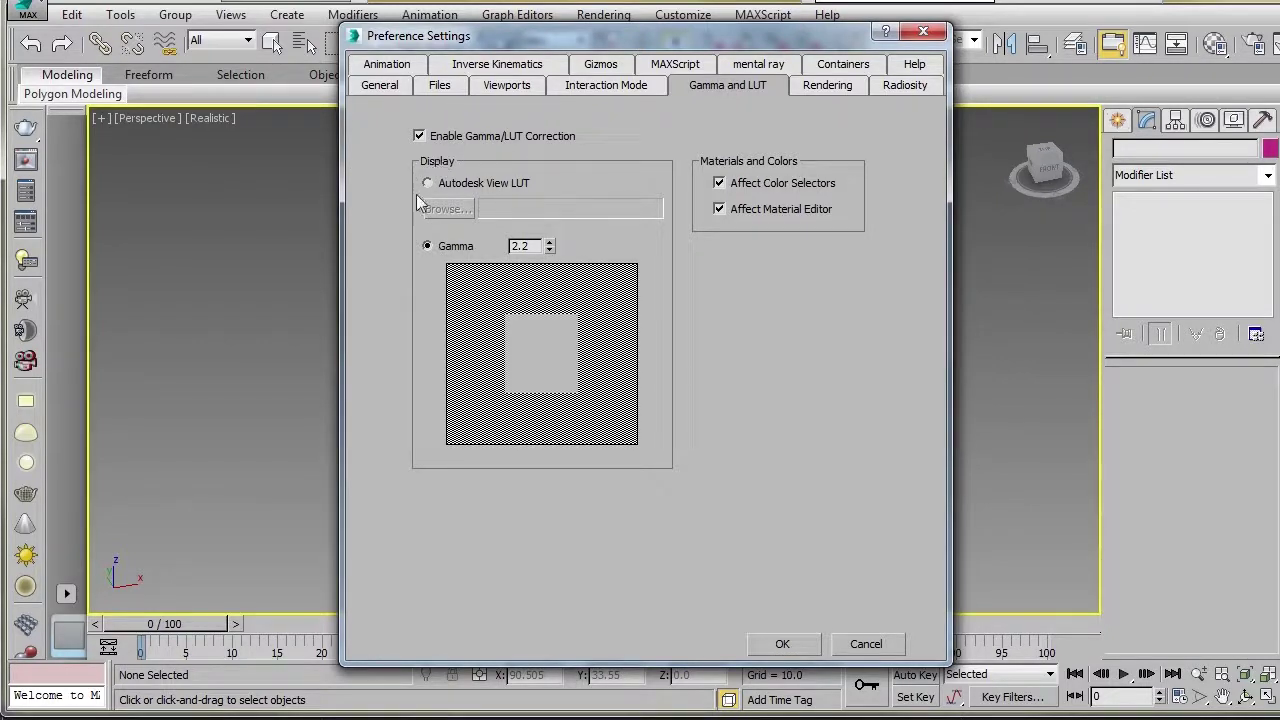
{"action": "left_click", "coordinate": [782, 643]}
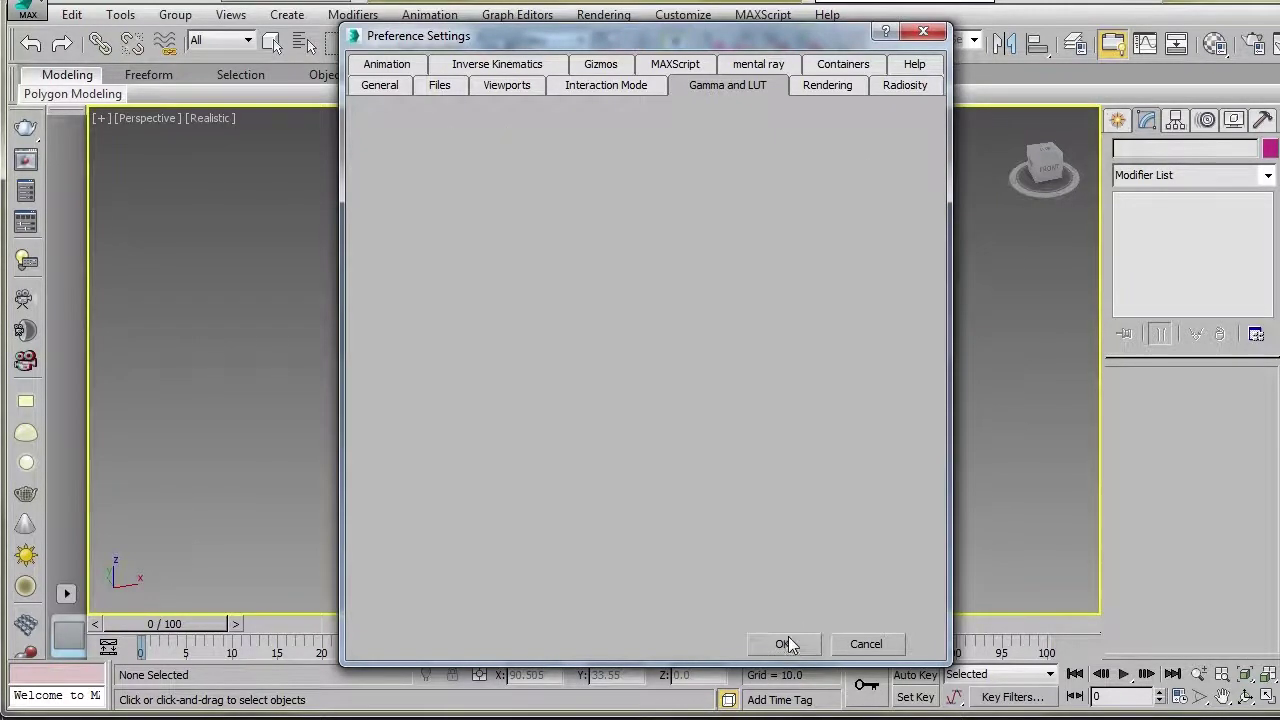
{"action": "middle_click_drag", "start_coordinate": [503, 375], "coordinate": [530, 365]}
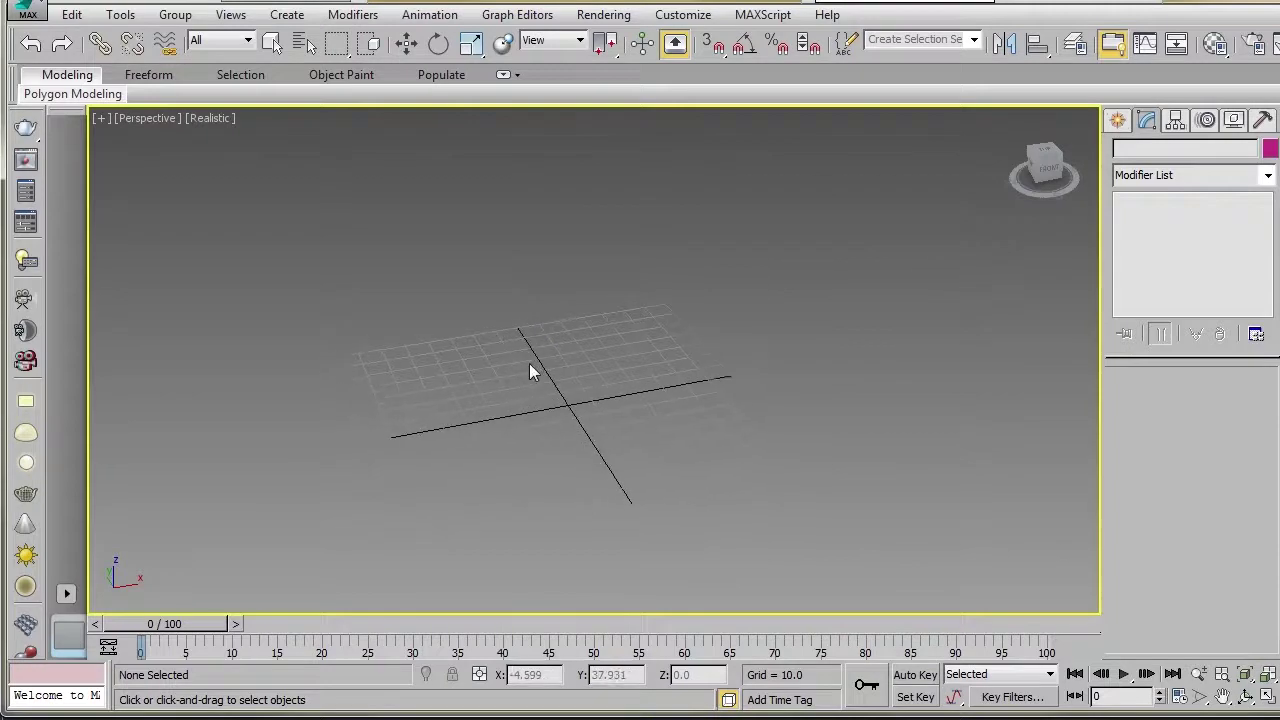
Step: Examine the assigned production renderer and the available alternatives in Render Setup, leaving the choice unchanged
{"action": "left_click", "coordinate": [603, 14]}
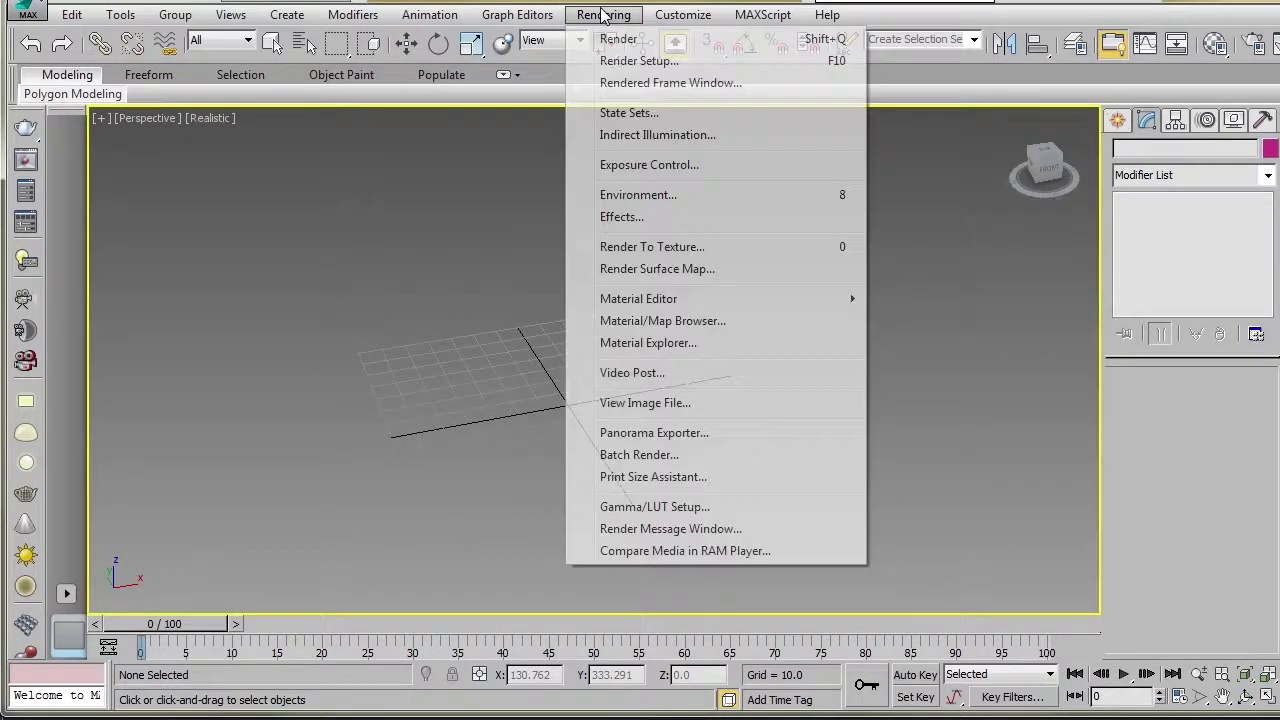
{"action": "left_click", "coordinate": [630, 57]}
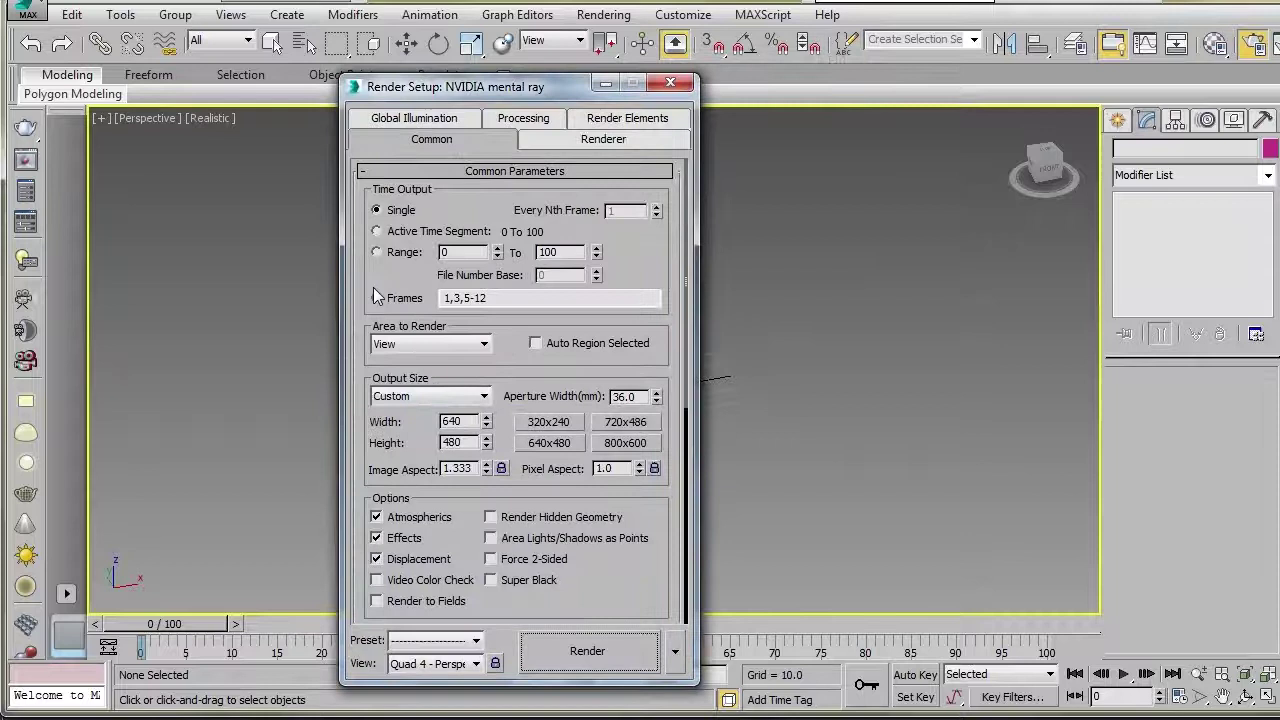
{"action": "scroll", "coordinate": [616, 592], "scroll_direction": "down", "scroll_amount": 5}
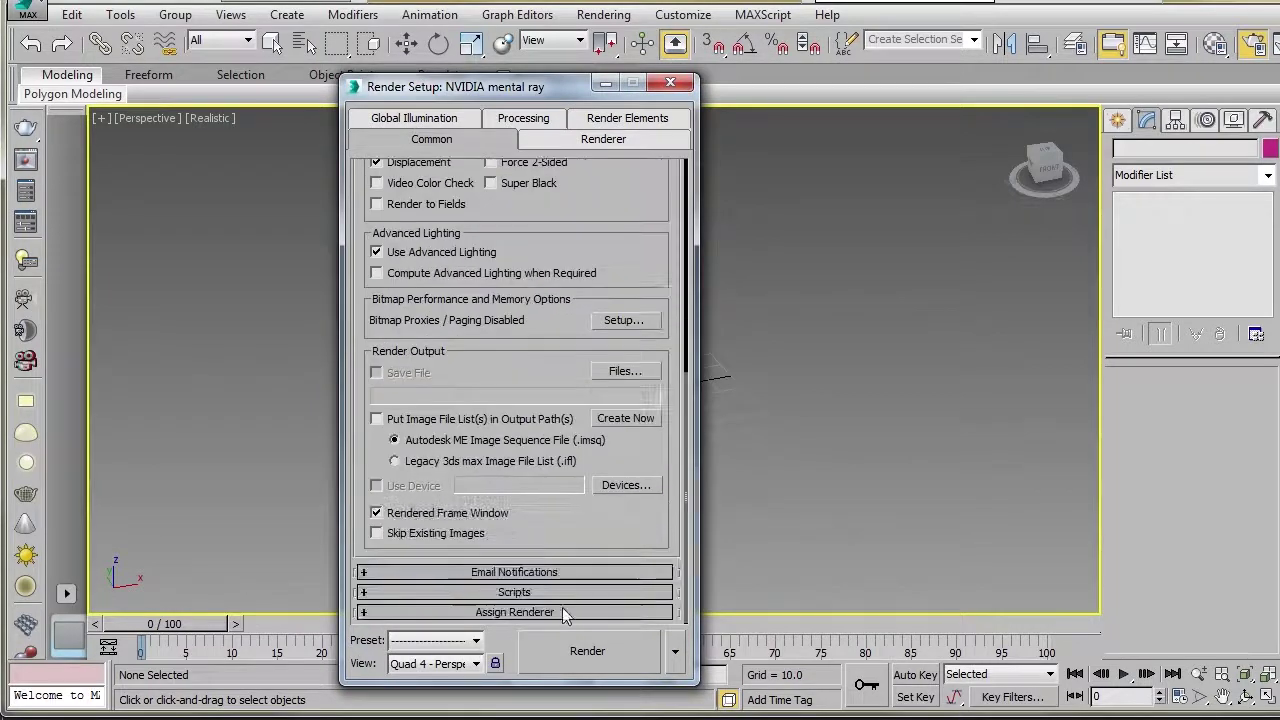
{"action": "left_click", "coordinate": [531, 612]}
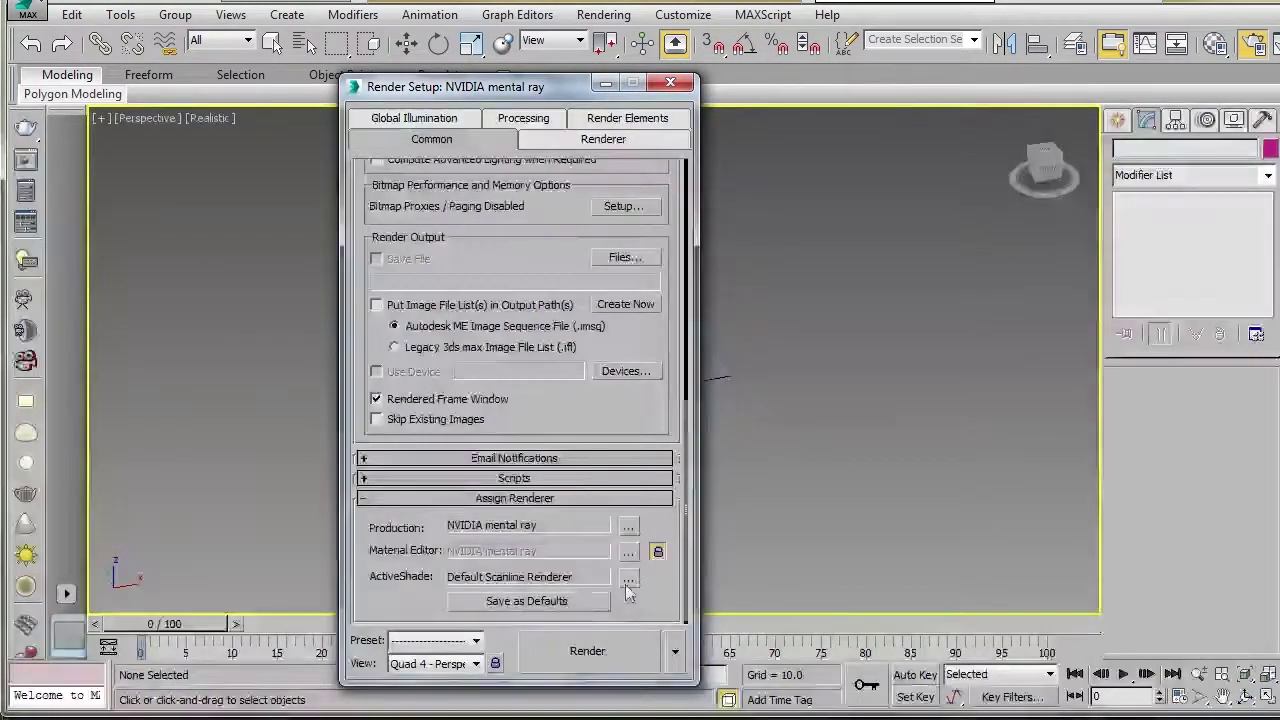
{"action": "left_click", "coordinate": [628, 526]}
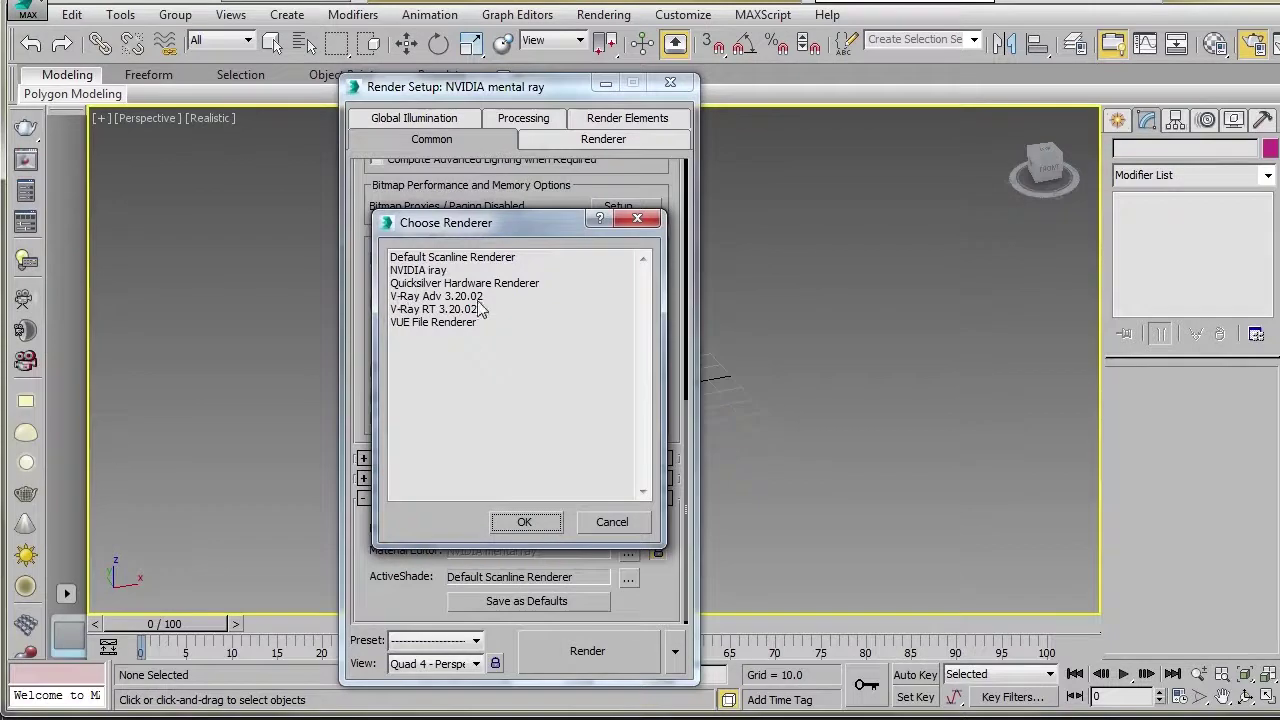
{"action": "left_click", "coordinate": [612, 521]}
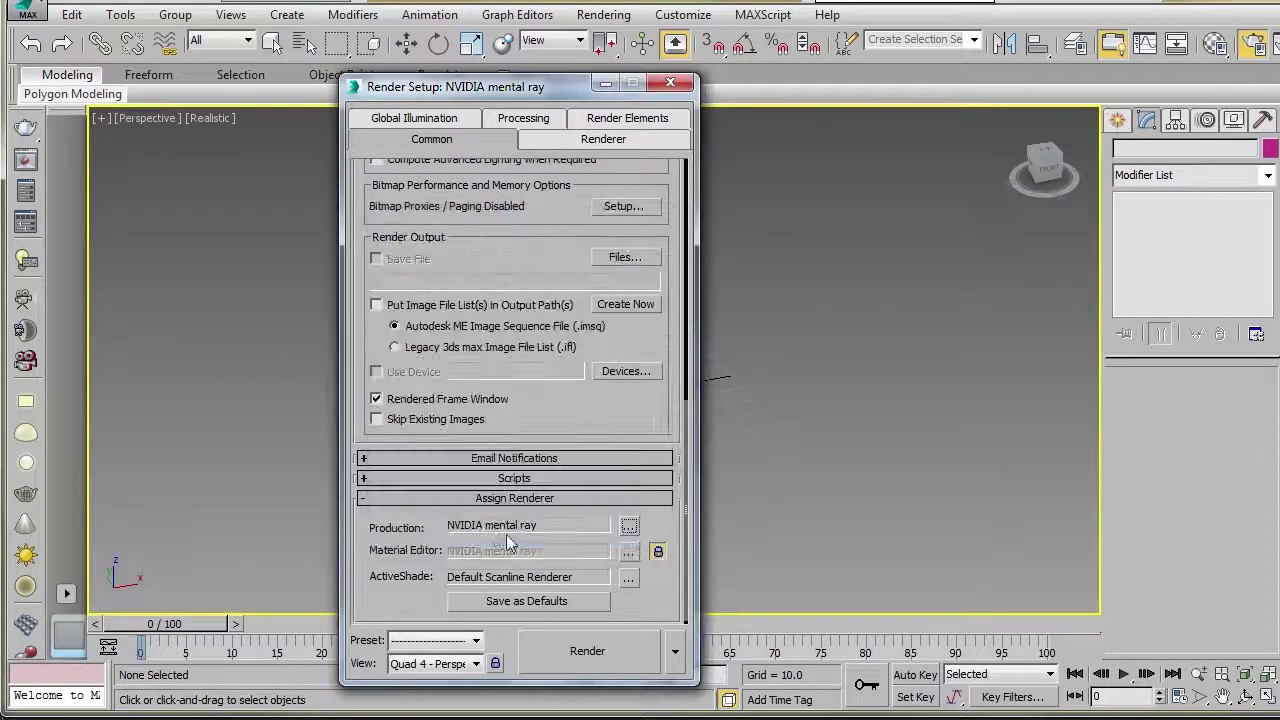
{"action": "left_click", "coordinate": [672, 84]}
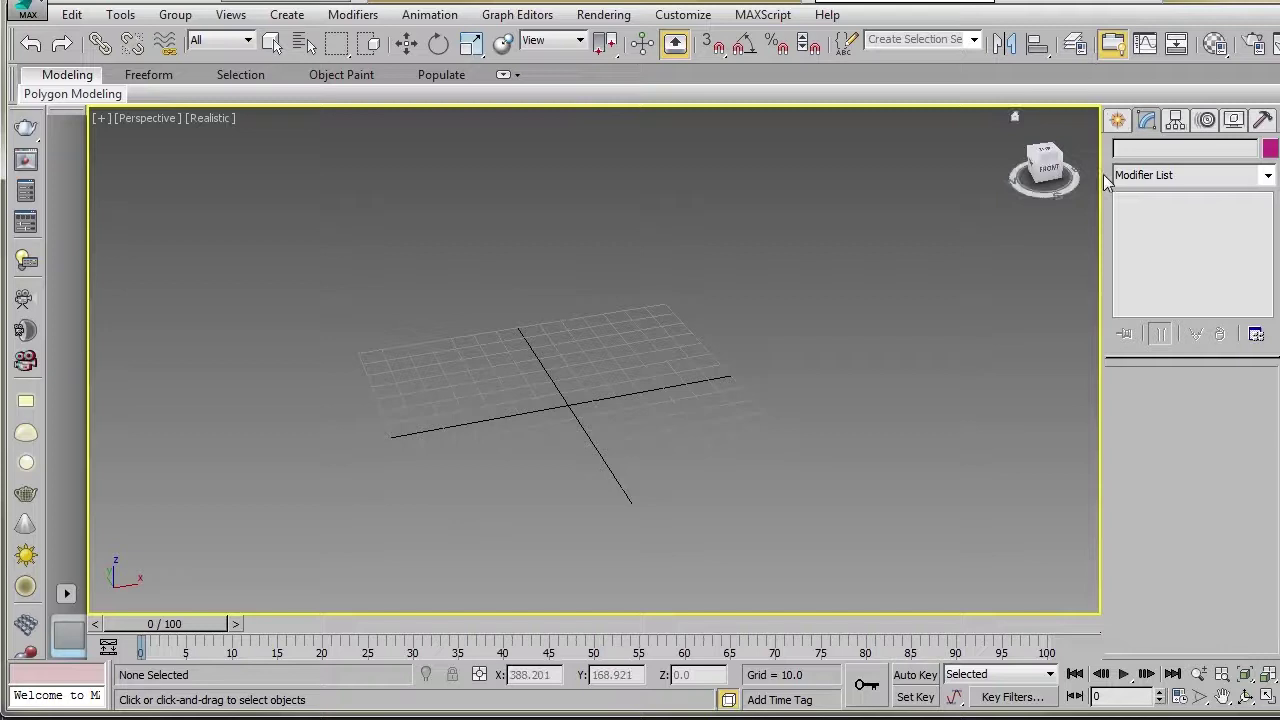
Step: Create a box about 71 long, 77 wide and 52 high from the grid centre and activate the Move tool
{"action": "left_click", "coordinate": [1118, 120]}
{"action": "left_click", "coordinate": [1153, 247]}
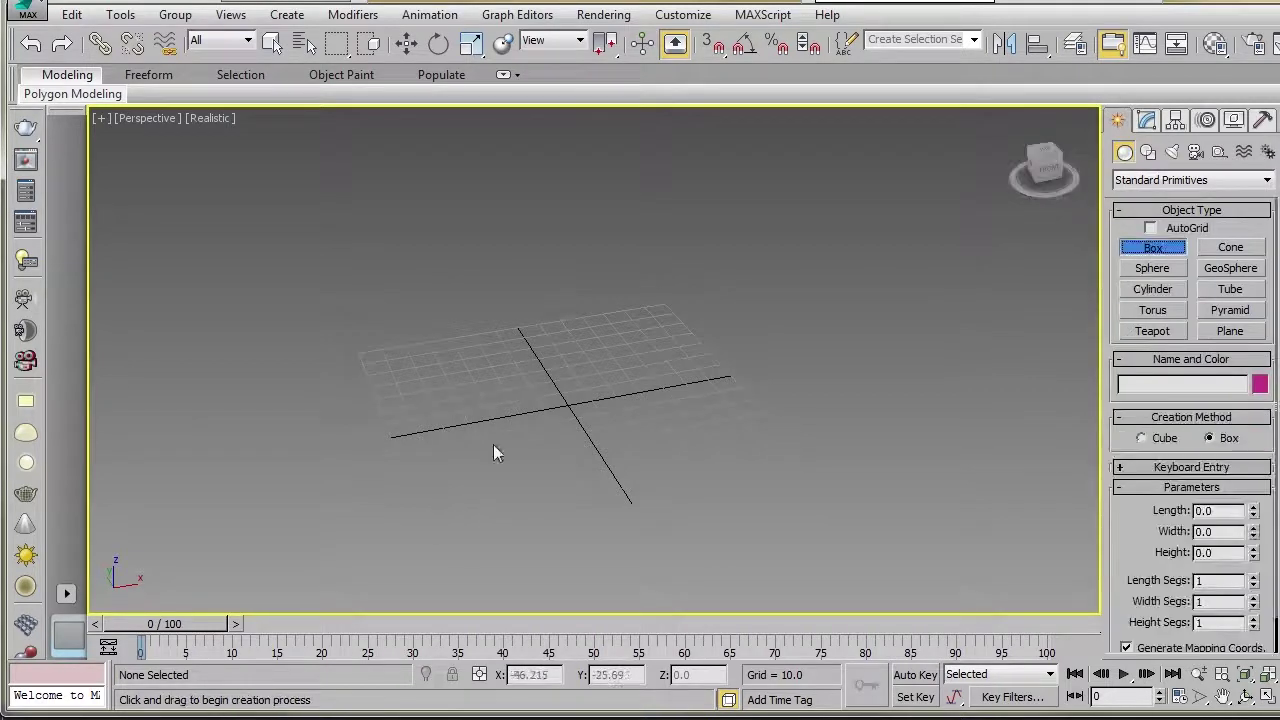
{"action": "left_click_drag", "start_coordinate": [555, 403], "coordinate": [668, 303]}
{"action": "left_click", "coordinate": [627, 169]}
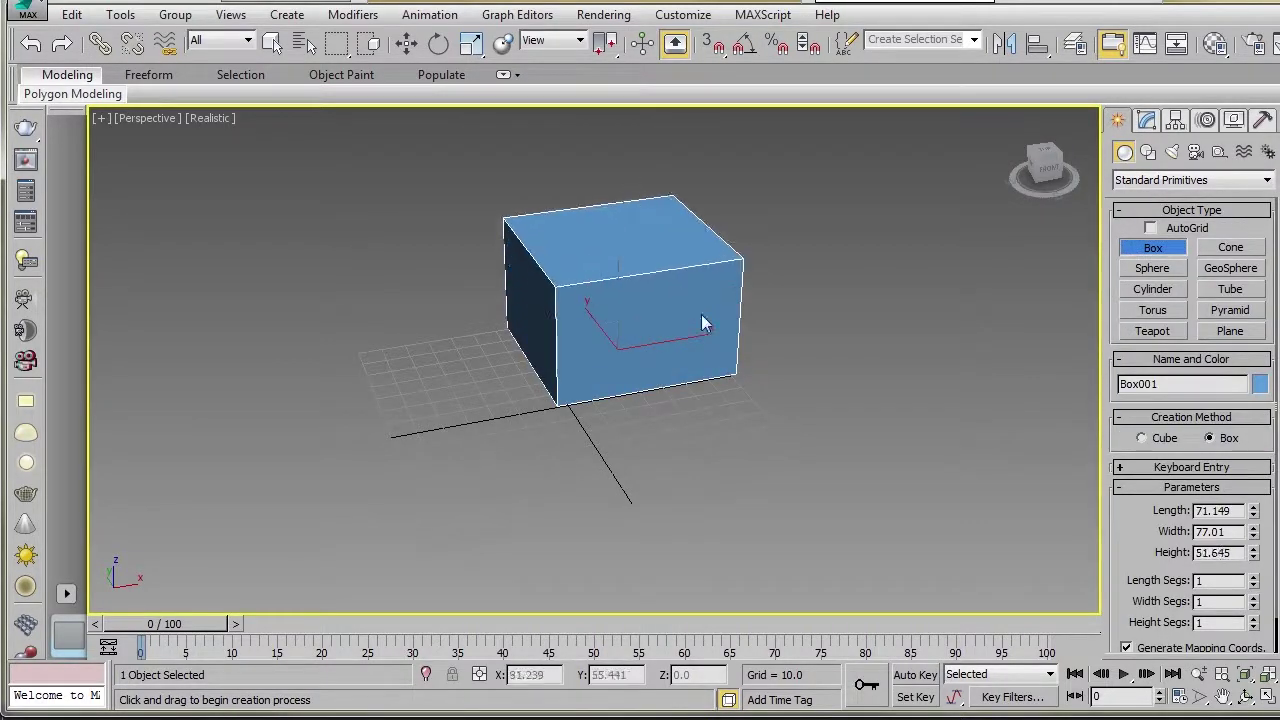
{"action": "key", "text": "z"}
{"action": "key", "text": "w"}
{"action": "scroll", "coordinate": [643, 463], "scroll_direction": "down", "scroll_amount": 4}
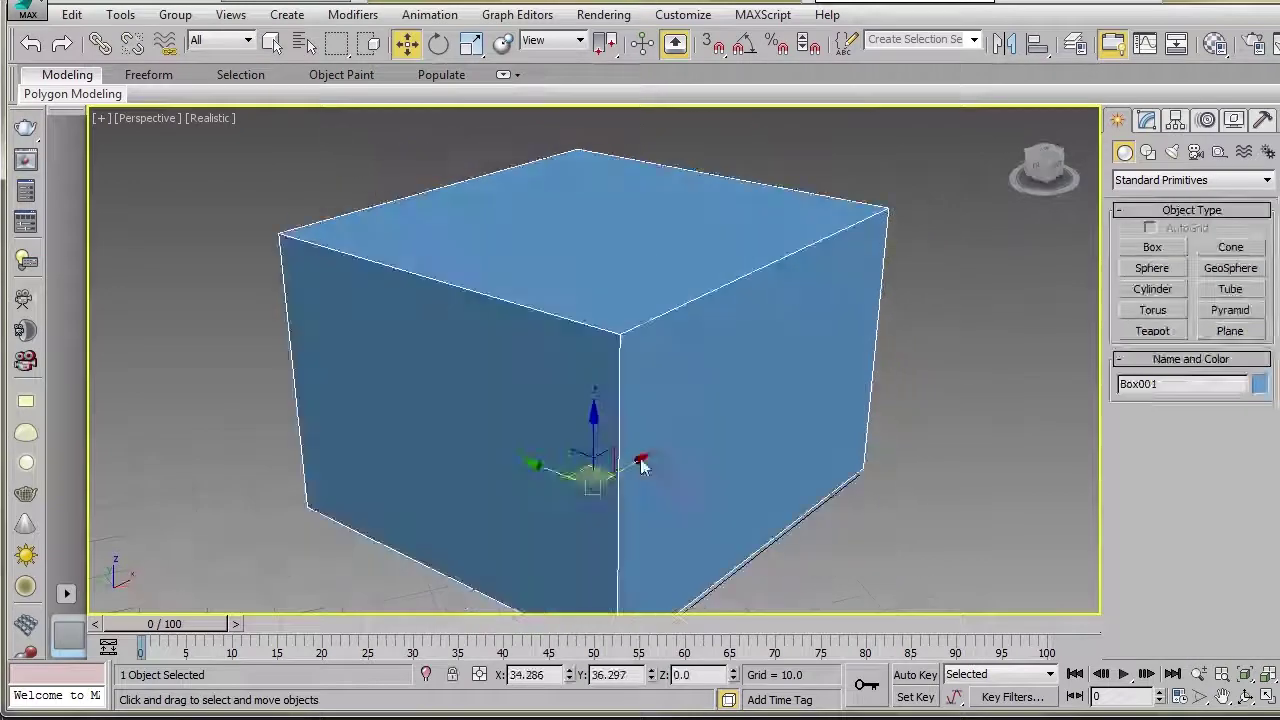
{"action": "middle_click_drag", "start_coordinate": [616, 478], "coordinate": [531, 443], "text": "alt"}
Step: Apply a TurboSmooth modifier to the box
{"action": "left_click", "coordinate": [1146, 124]}
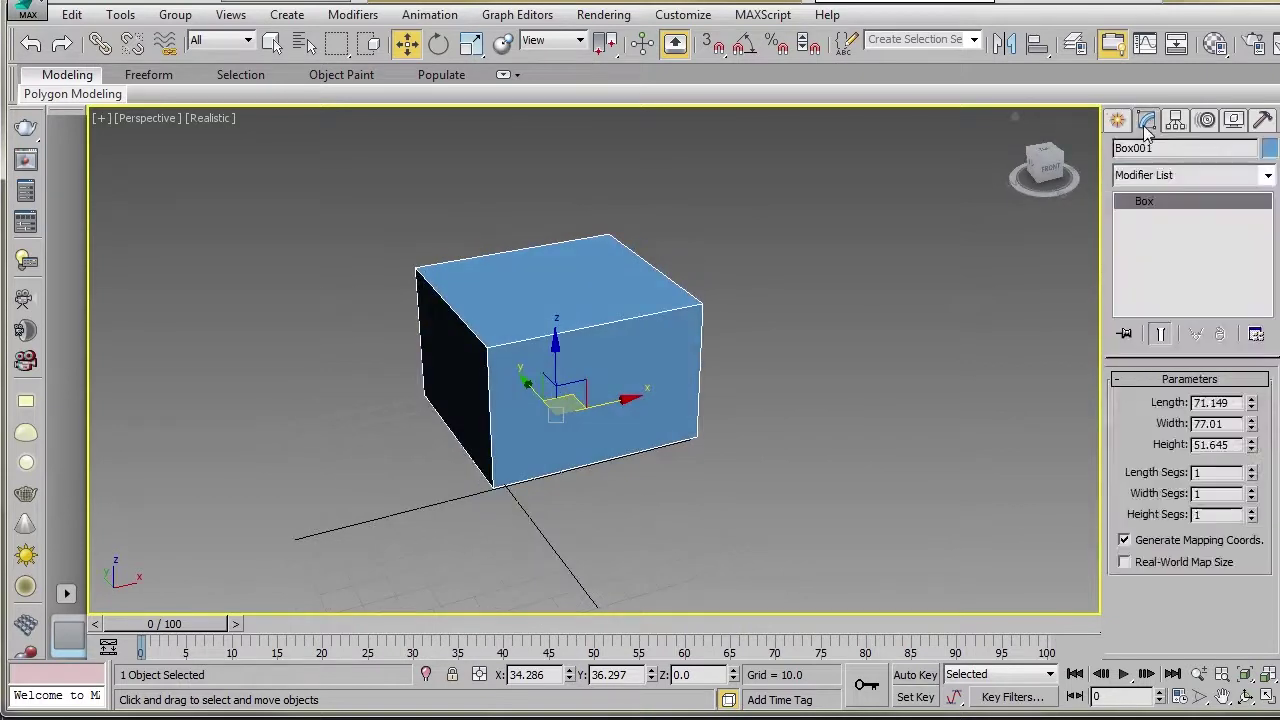
{"action": "middle_click_drag", "start_coordinate": [500, 323], "coordinate": [526, 349]}
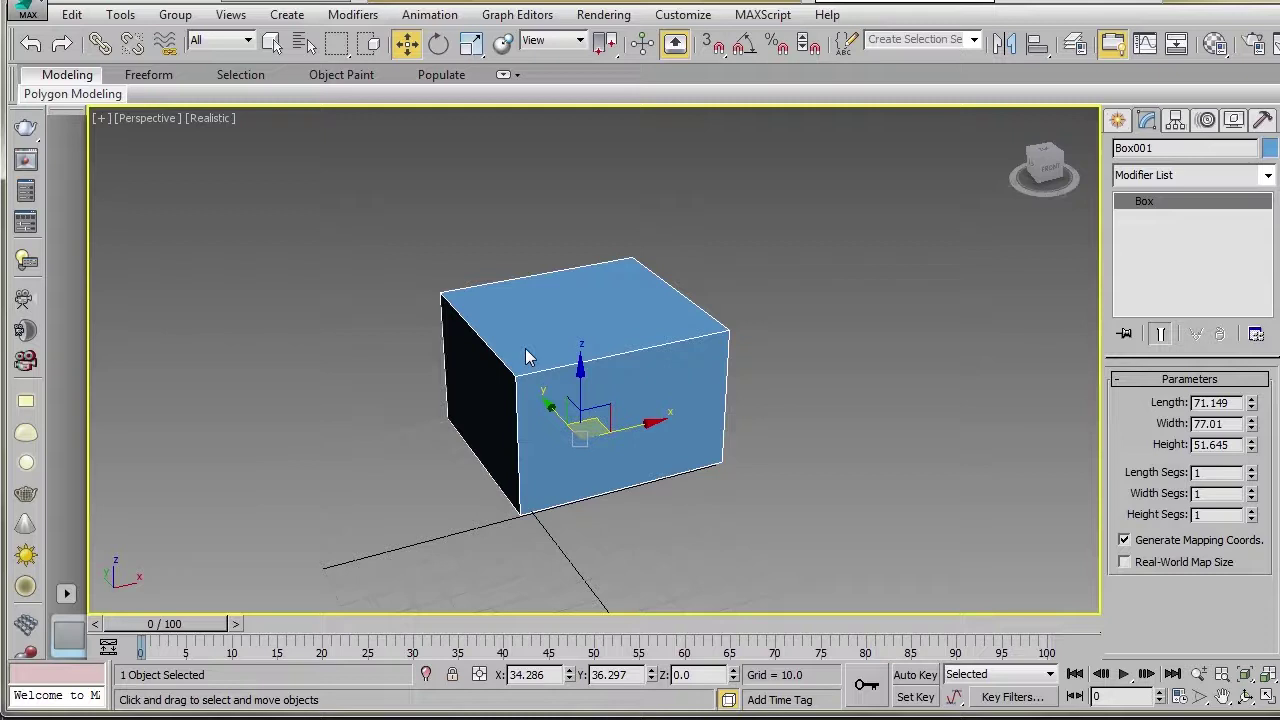
{"action": "scroll", "coordinate": [461, 393], "scroll_direction": "down", "scroll_amount": 1}
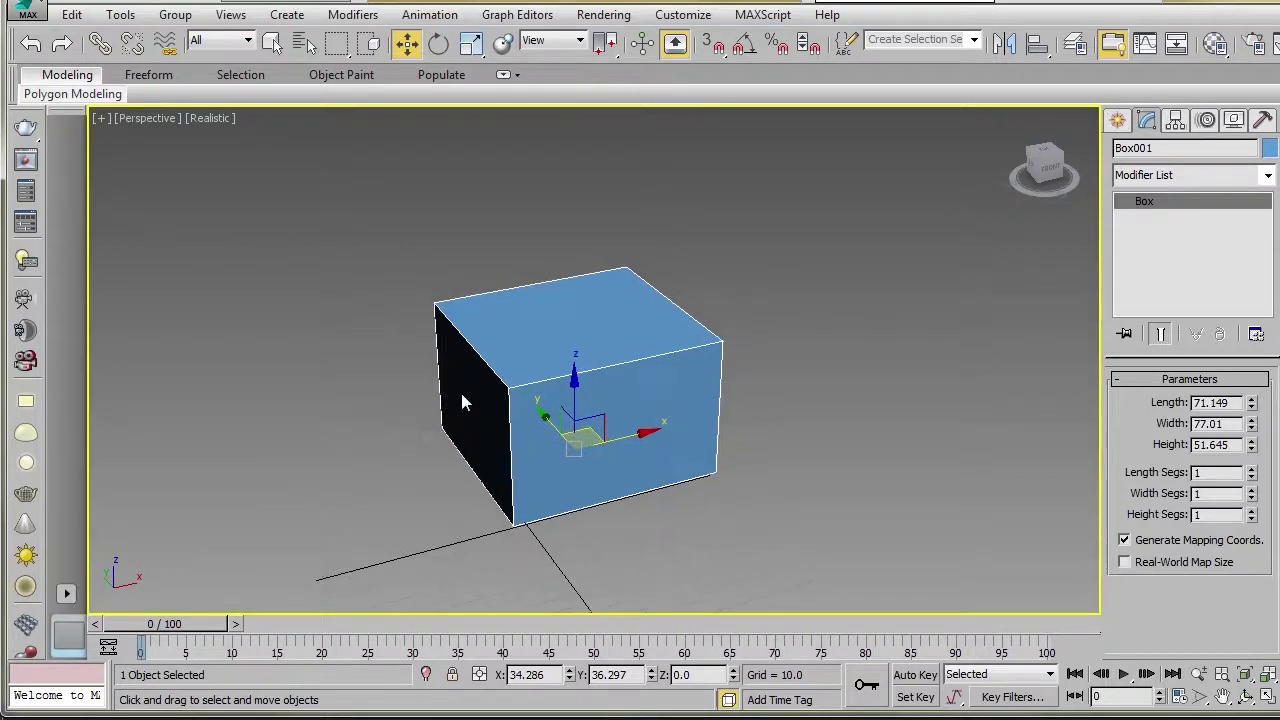
{"action": "scroll", "coordinate": [545, 388], "scroll_direction": "down", "scroll_amount": 3}
{"action": "middle_click_drag", "start_coordinate": [545, 388], "coordinate": [586, 390]}
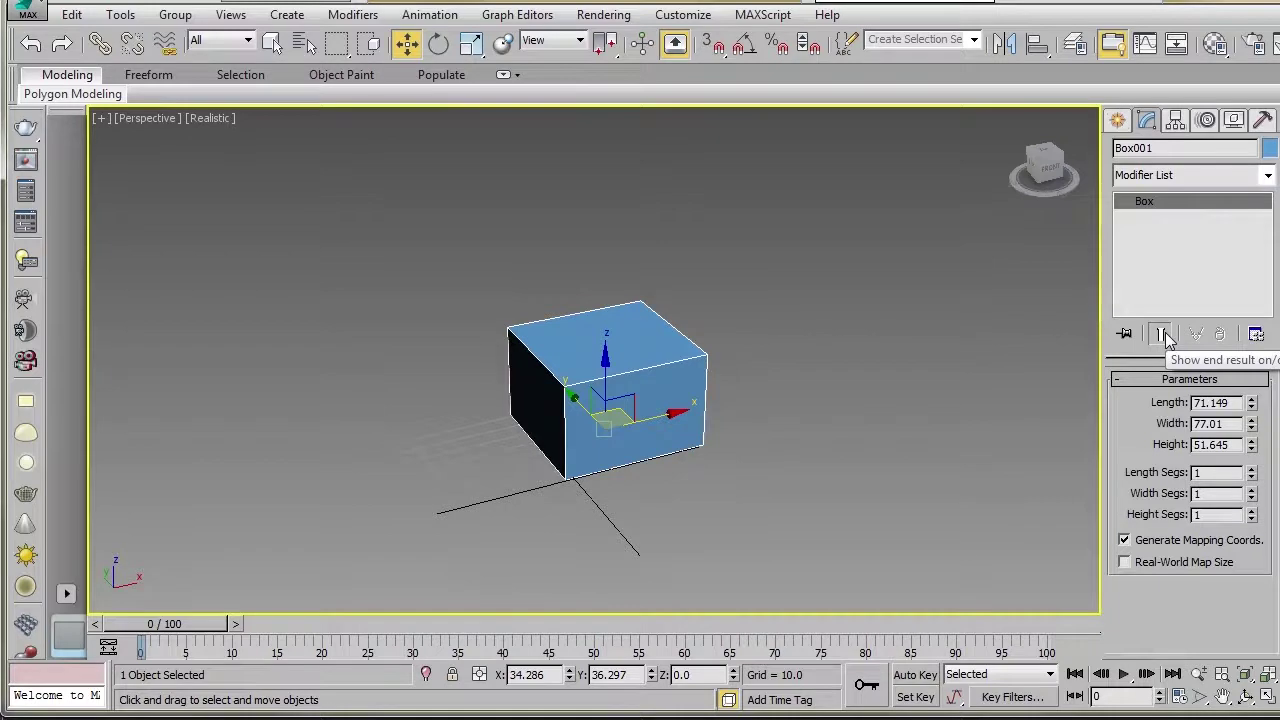
{"action": "scroll", "coordinate": [680, 440], "scroll_direction": "up", "scroll_amount": 4}
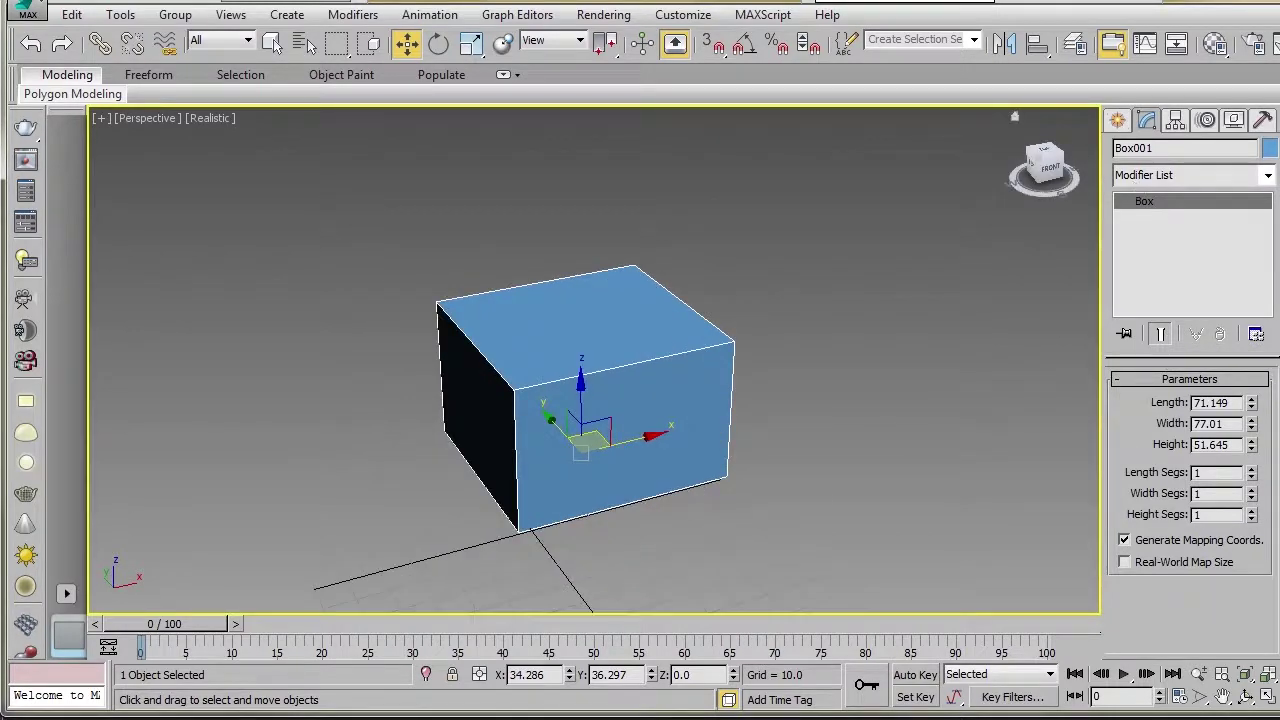
{"action": "left_click", "coordinate": [1190, 175]}
{"action": "scroll", "coordinate": [1183, 600], "scroll_direction": "down", "scroll_amount": 15}
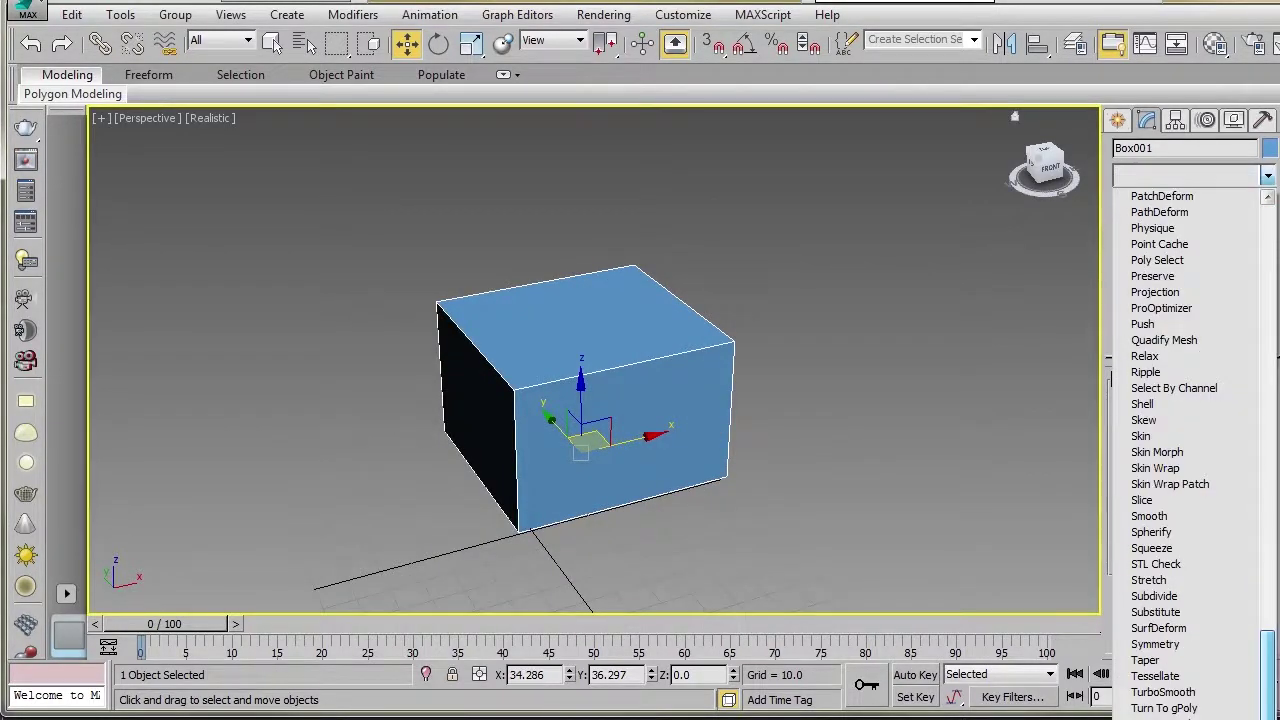
{"action": "left_click", "coordinate": [1185, 692]}
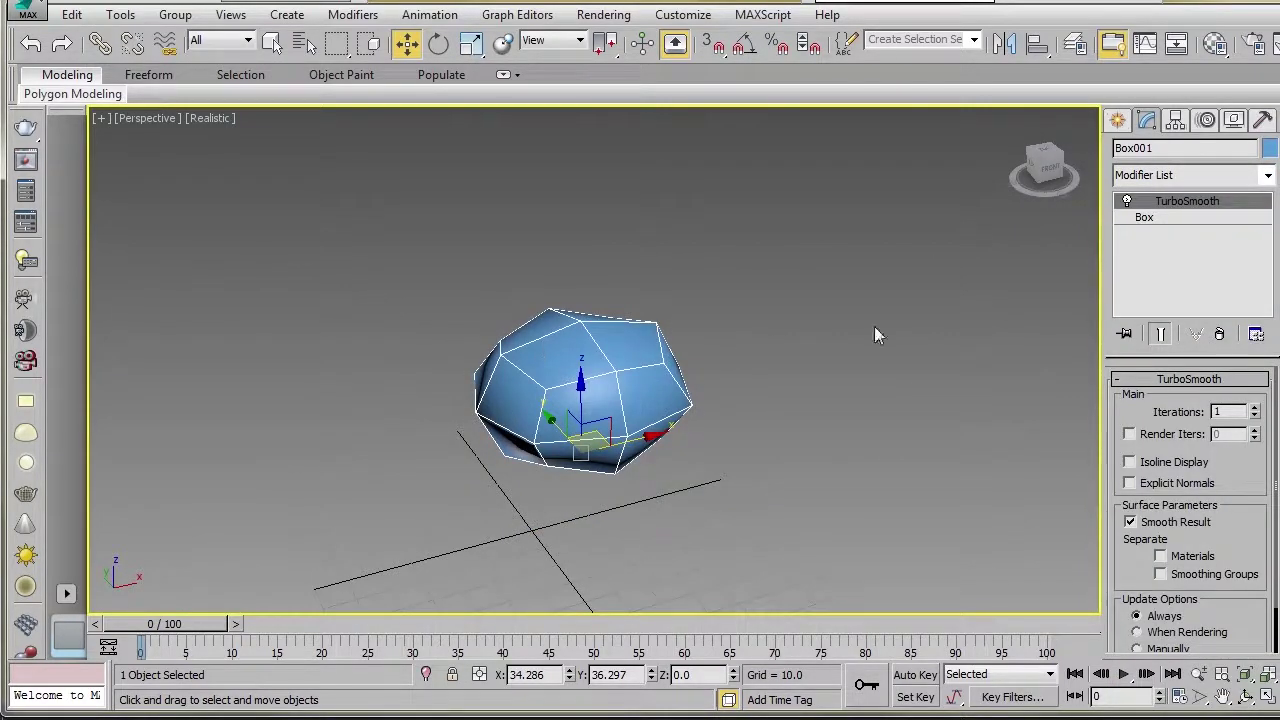
Step: Compare the base box with its smoothed form by switching Show End Result off and on at the Box level
{"action": "left_click", "coordinate": [1145, 218]}
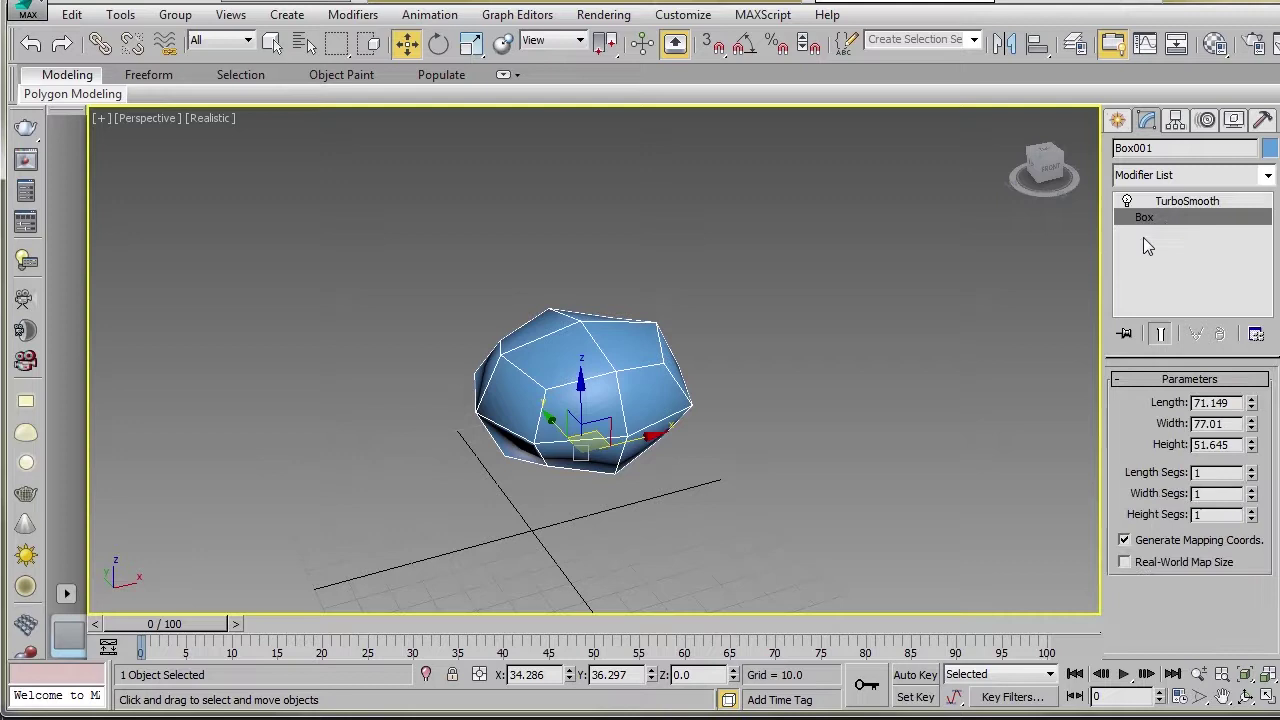
{"action": "left_click", "coordinate": [1162, 335]}
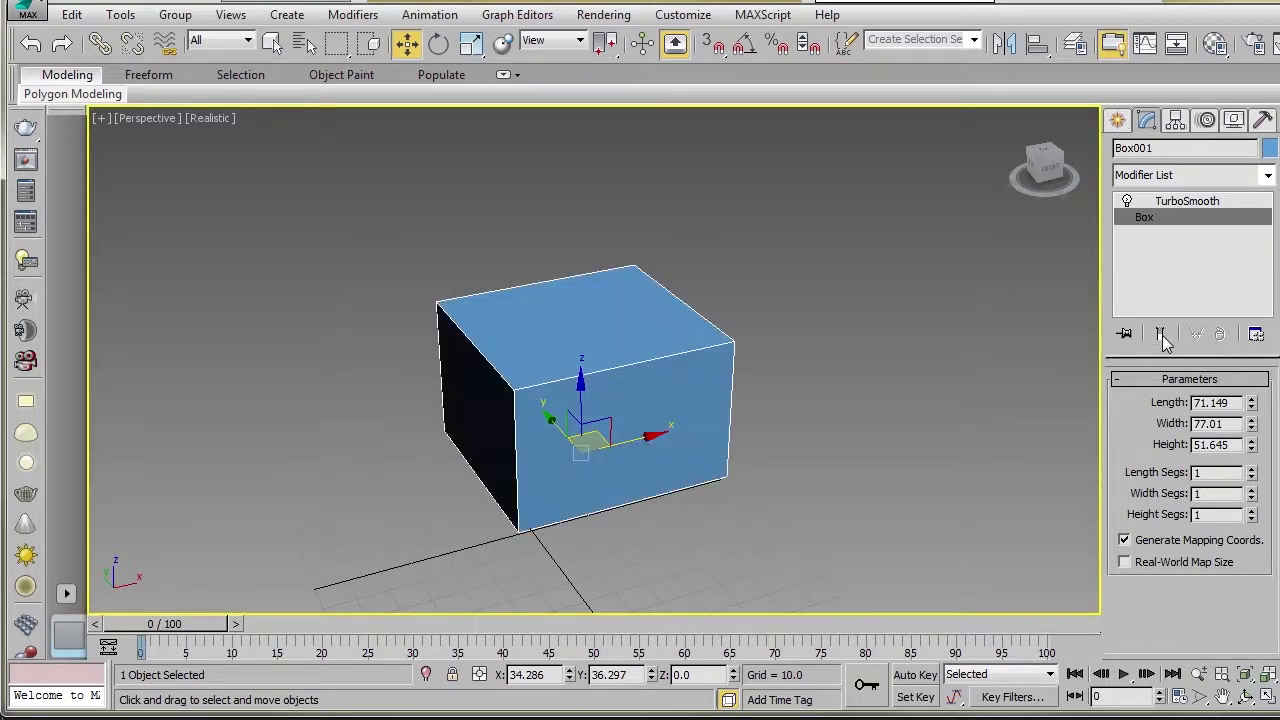
{"action": "left_click", "coordinate": [1162, 337]}
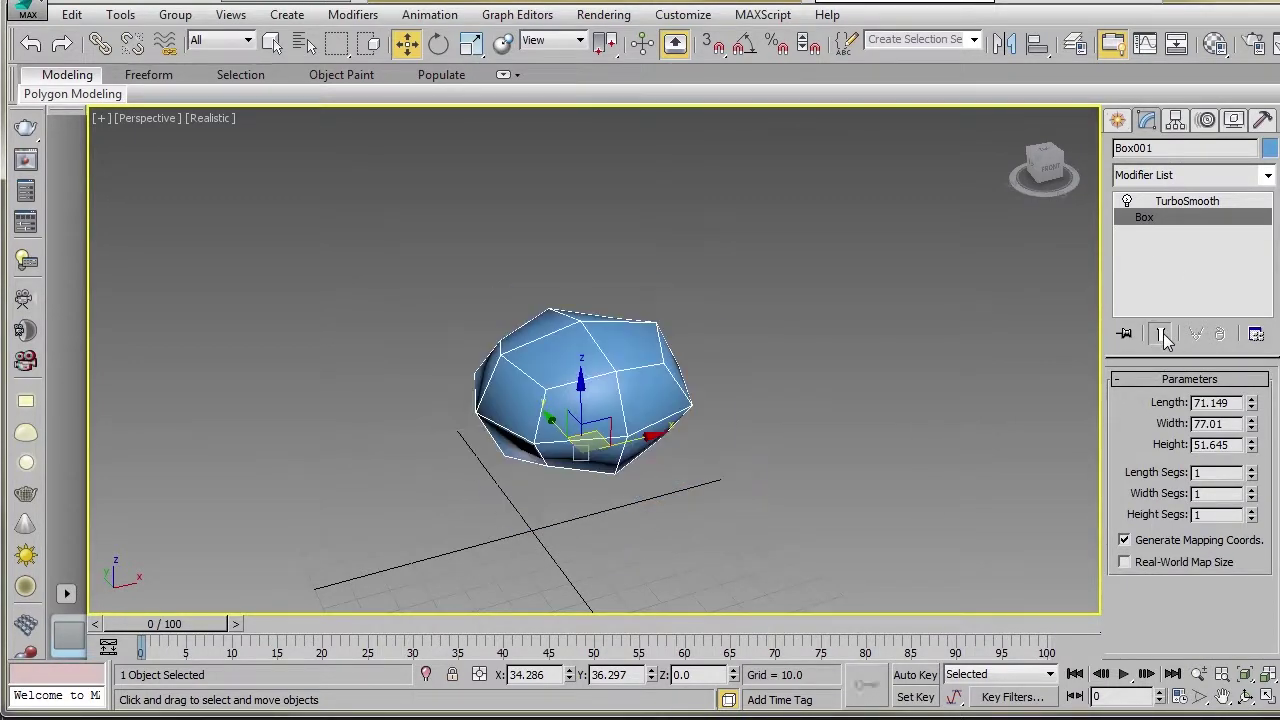
Step: Set the TurboSmooth modifier's iterations to 2
{"action": "left_click", "coordinate": [1215, 202]}
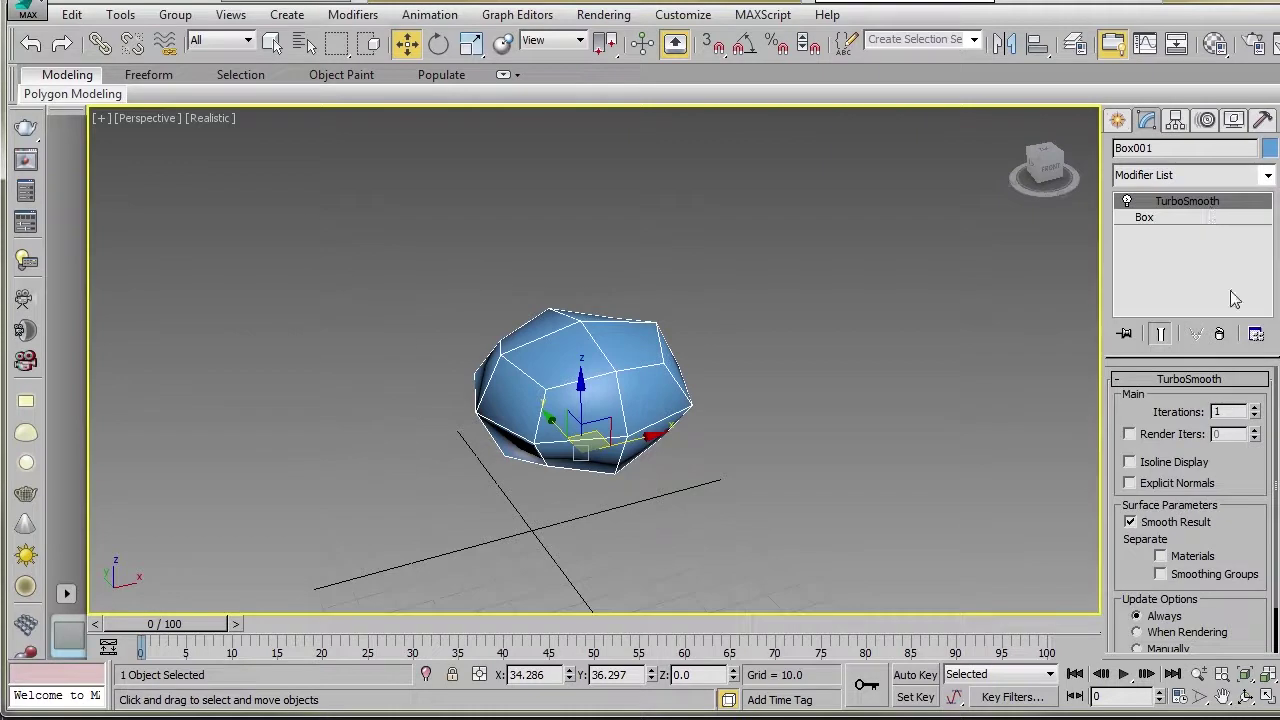
{"action": "left_click", "coordinate": [1254, 417]}
{"action": "left_click", "coordinate": [1254, 407]}
{"action": "left_click", "coordinate": [1255, 407]}
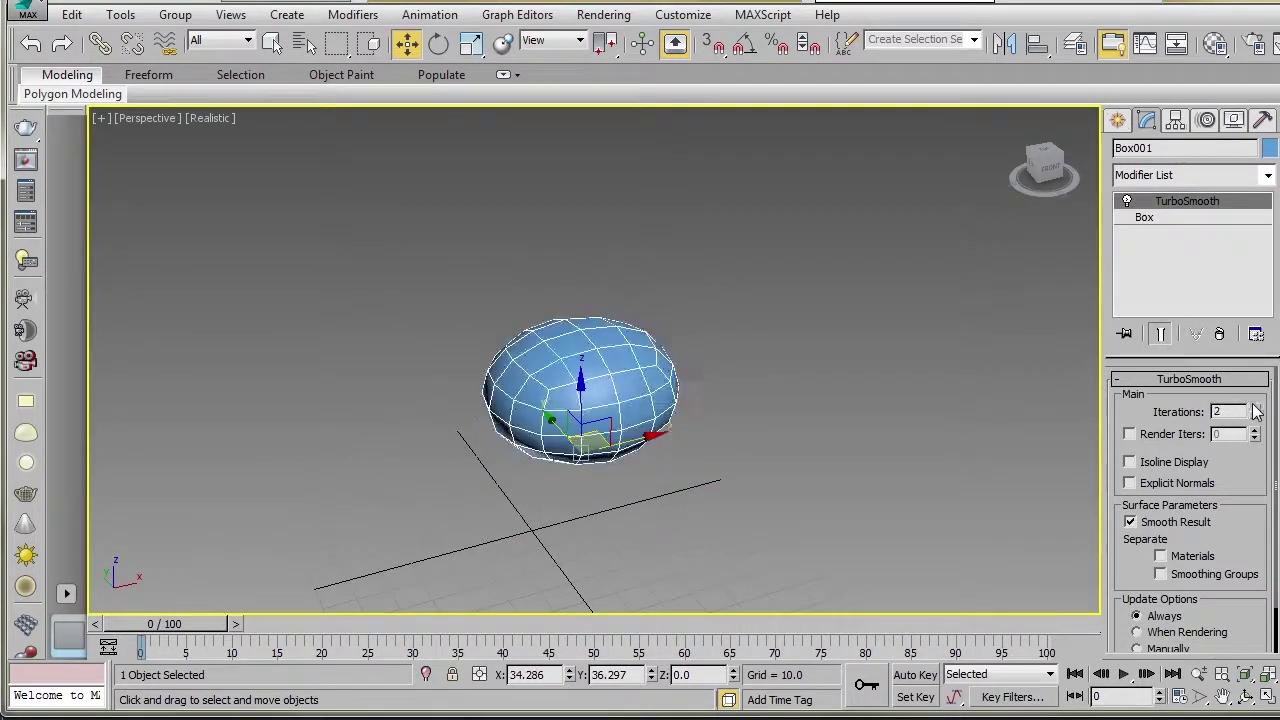
Step: Compare the original box with its two-iteration smoothing by toggling Show End Result at the Box level, and return to the TurboSmooth level
{"action": "left_click", "coordinate": [1140, 222]}
{"action": "left_click", "coordinate": [1162, 337]}
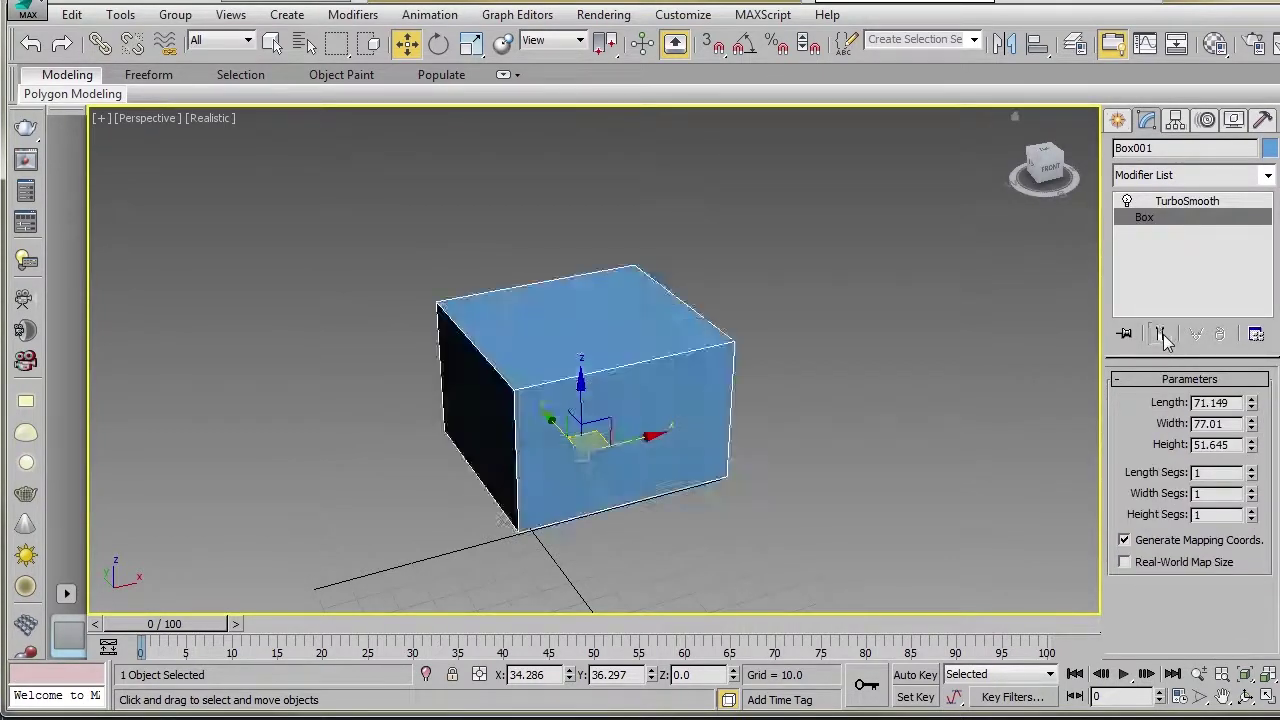
{"action": "left_click", "coordinate": [1163, 338]}
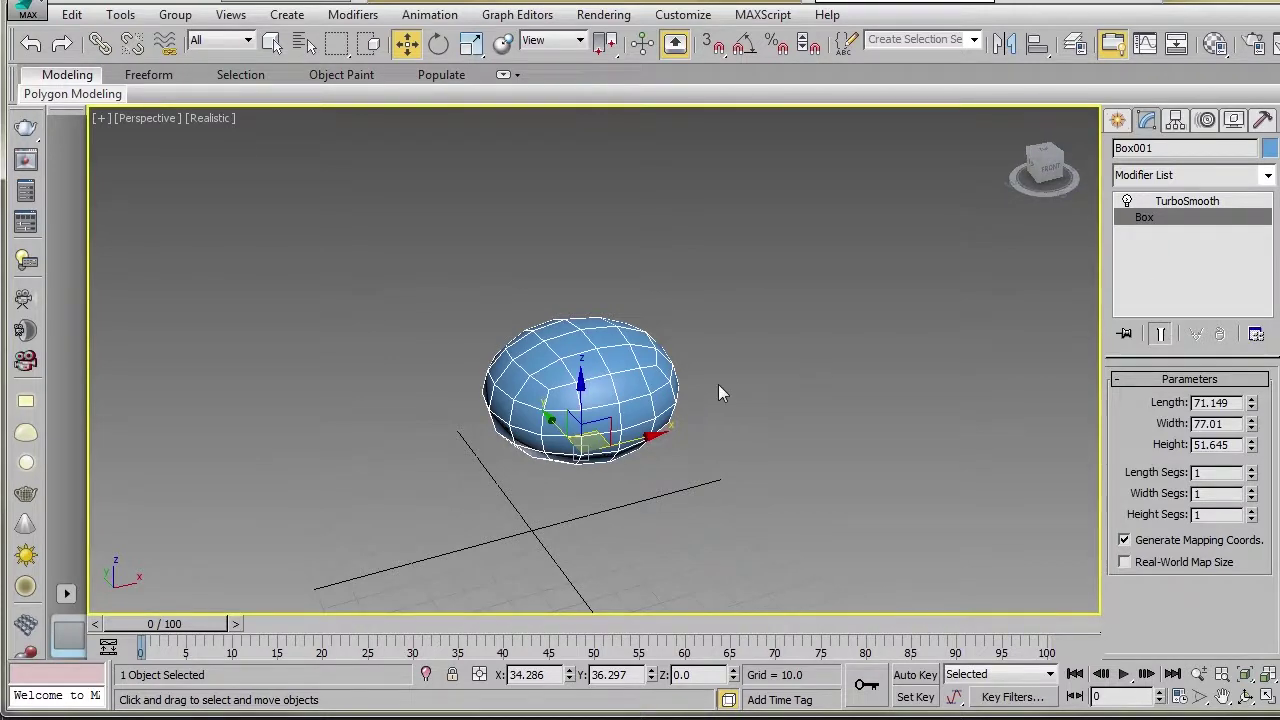
{"action": "middle_click_drag", "start_coordinate": [718, 393], "coordinate": [786, 360]}
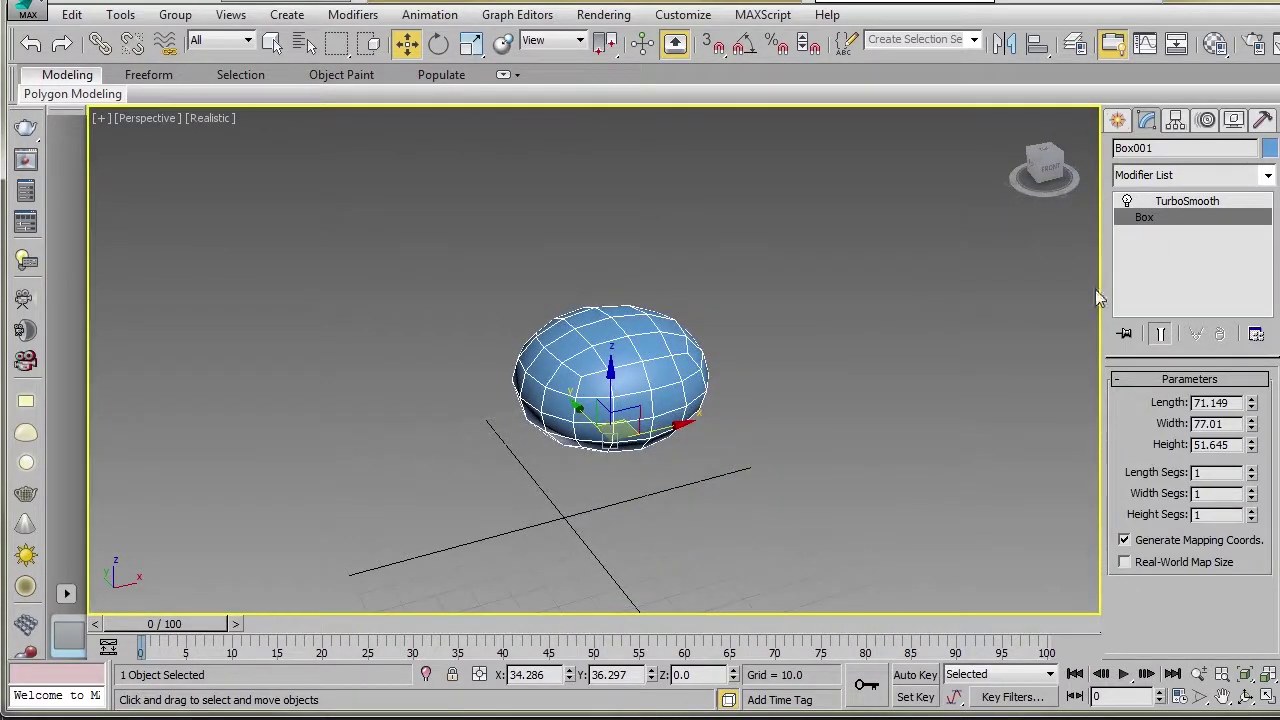
{"action": "left_click", "coordinate": [1188, 200]}
{"action": "left_click", "coordinate": [1155, 215]}
{"action": "left_click", "coordinate": [1160, 336]}
{"action": "left_click", "coordinate": [1160, 336]}
{"action": "left_click", "coordinate": [1188, 200]}
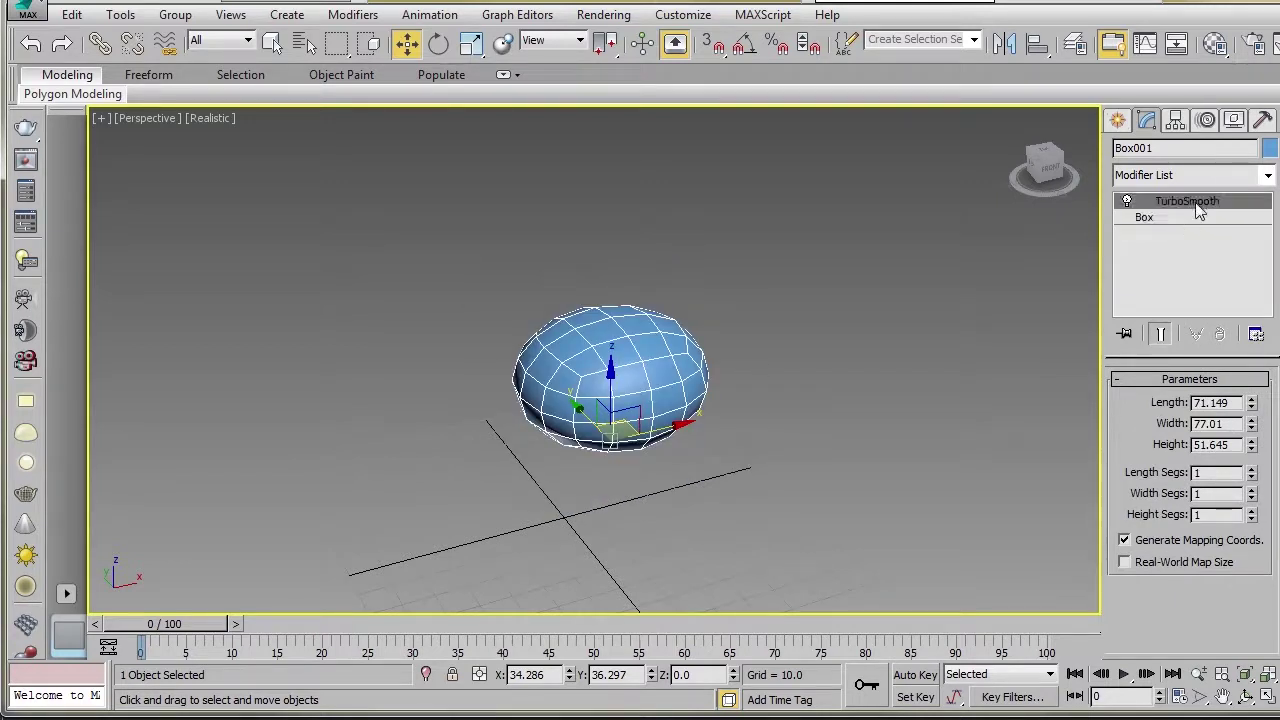
{"action": "middle_click_drag", "start_coordinate": [898, 342], "coordinate": [913, 385]}
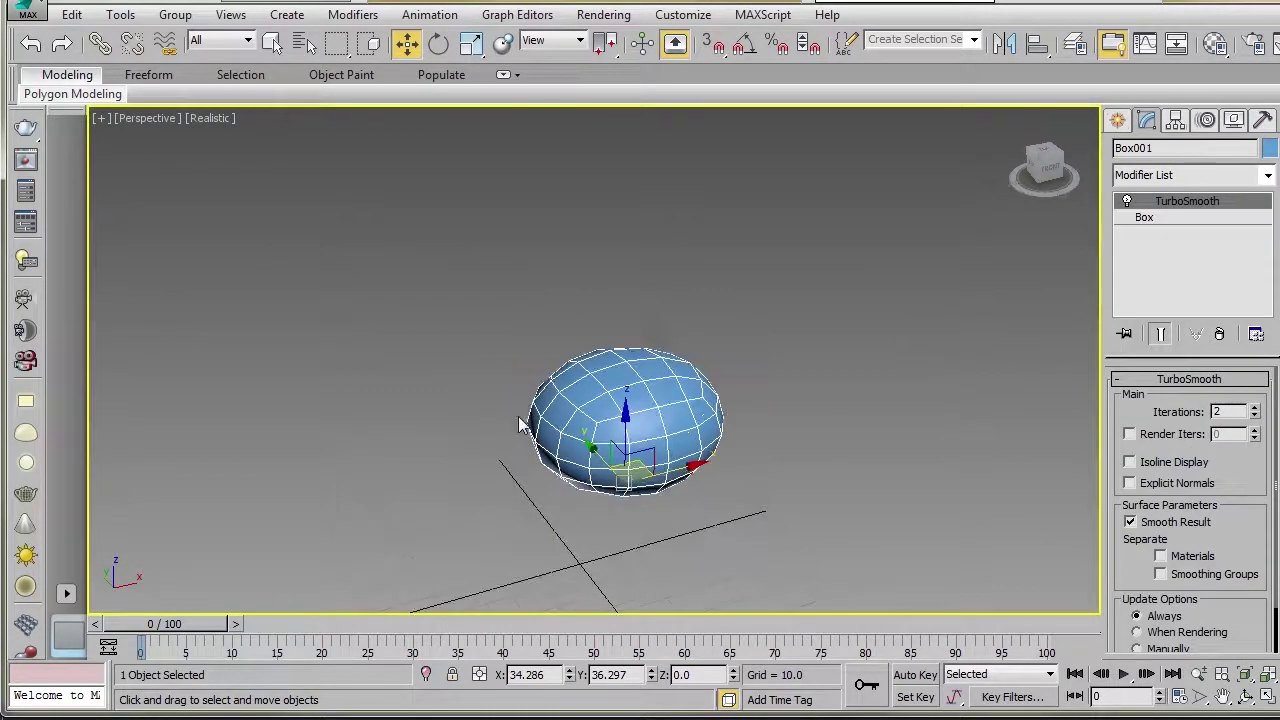
Step: Open the keyboard shortcut customization and consult the 05_HotKeys reference image for the Show End Result hotkey
{"action": "left_click", "coordinate": [670, 16]}
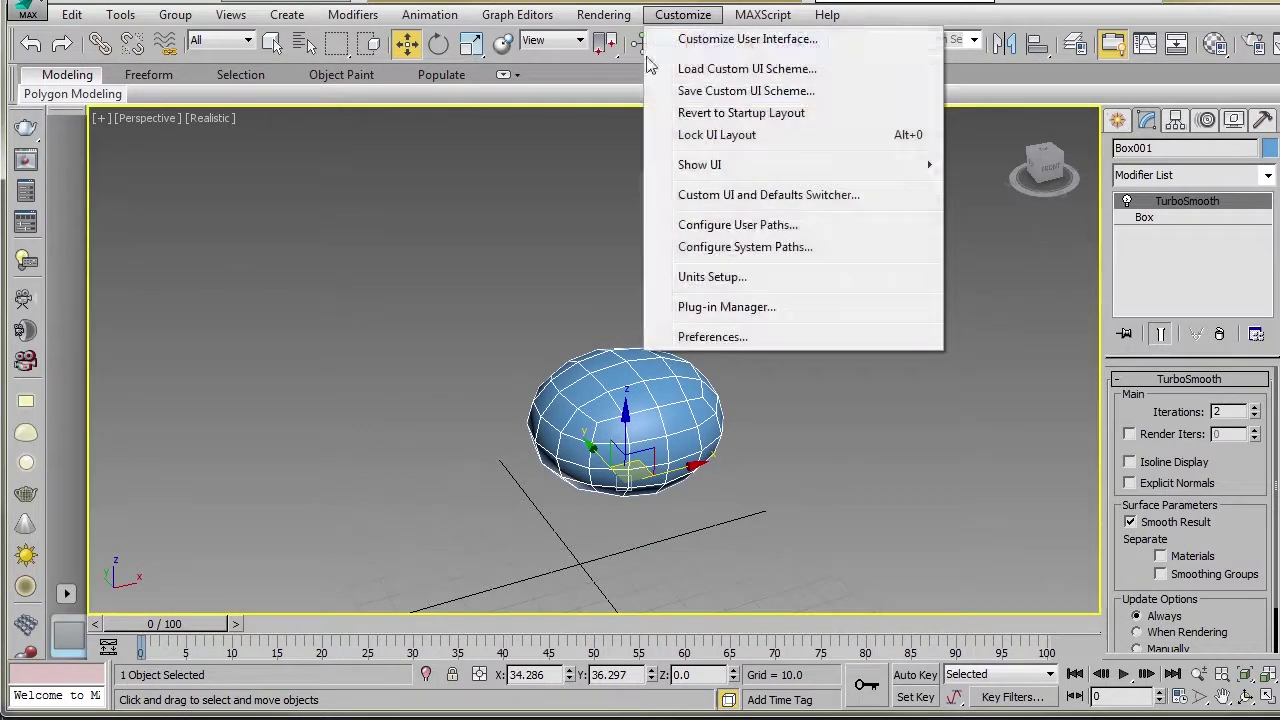
{"action": "left_click", "coordinate": [733, 44]}
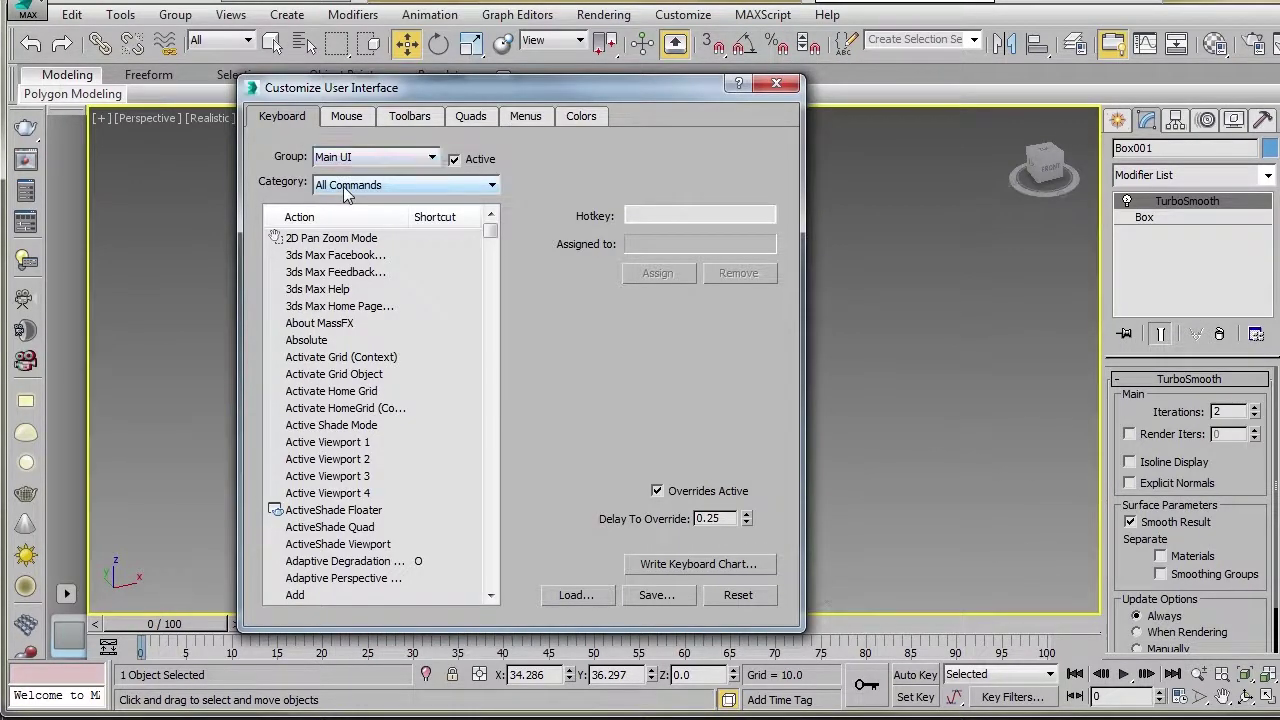
{"action": "left_click_drag", "start_coordinate": [5, 74], "coordinate": [431, 74]}
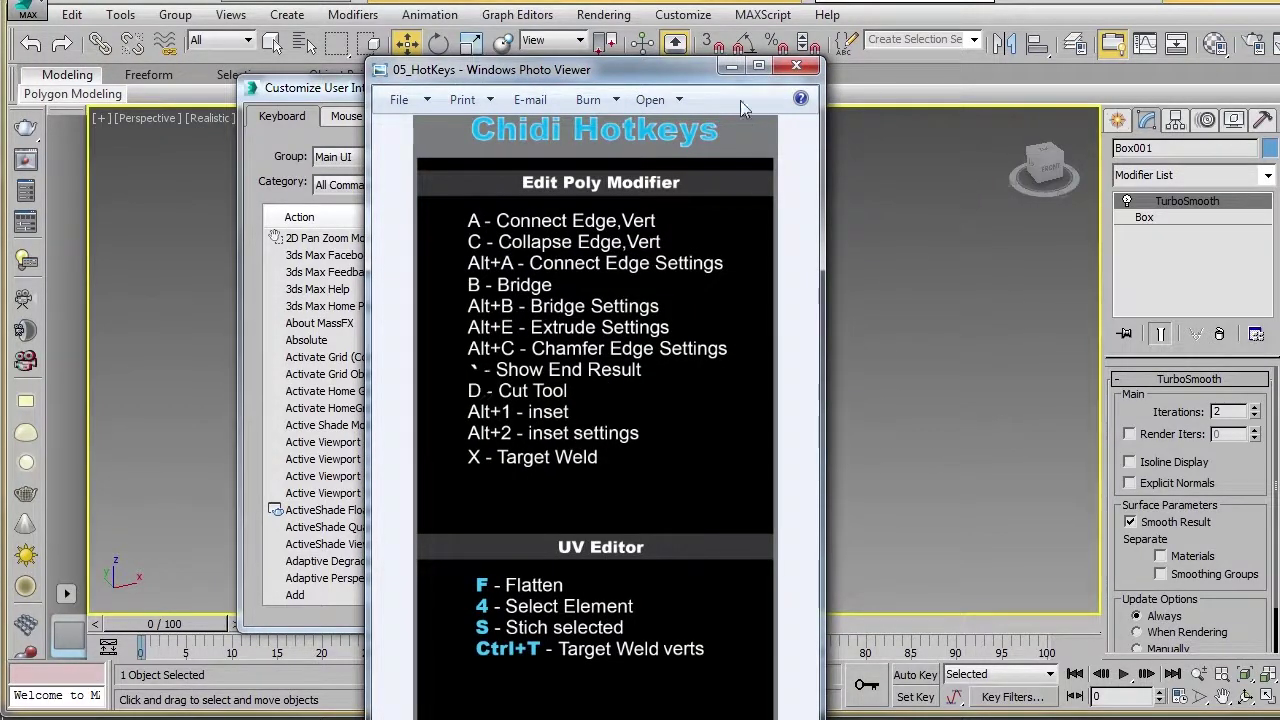
{"action": "left_click_drag", "start_coordinate": [618, 68], "coordinate": [1279, 332]}
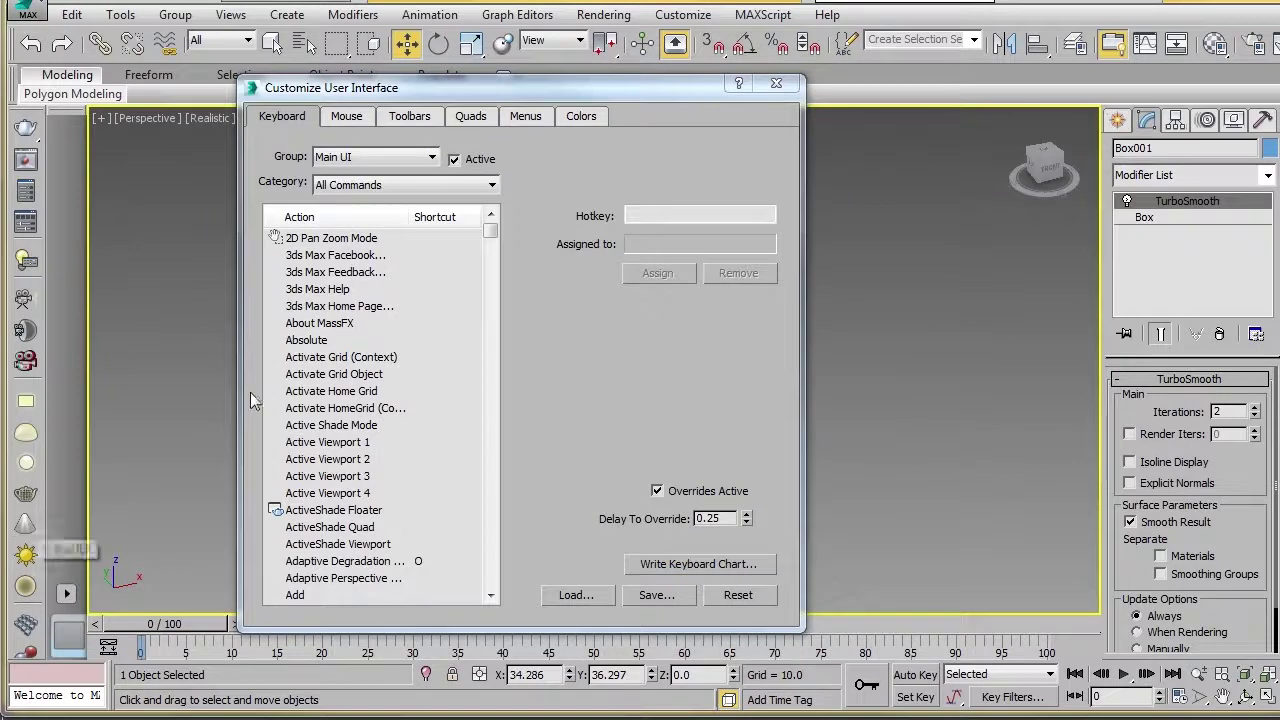
Step: Assign the ` hotkey to the Show End Result action in the Main UI group and close the customization dialog
{"action": "left_click", "coordinate": [312, 375]}
{"action": "type", "text": "sho"}
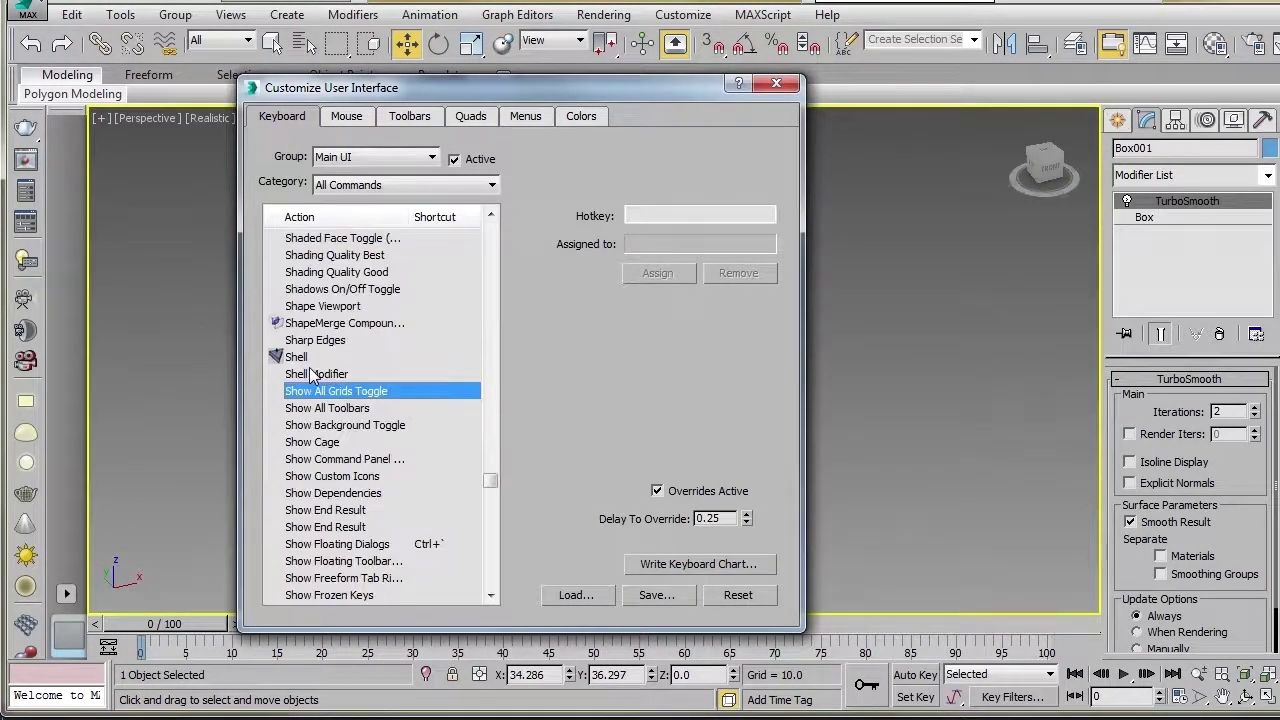
{"action": "left_click", "coordinate": [335, 513]}
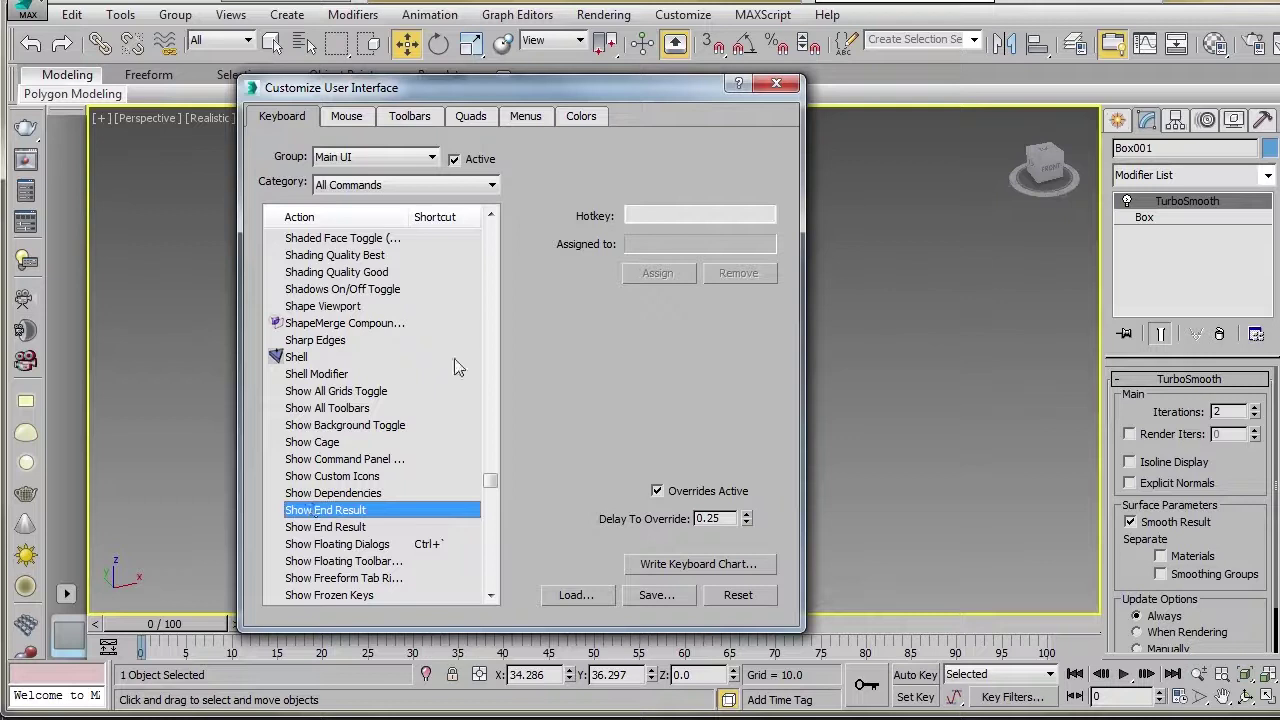
{"action": "left_click", "coordinate": [680, 219]}
{"action": "key", "text": "grave"}
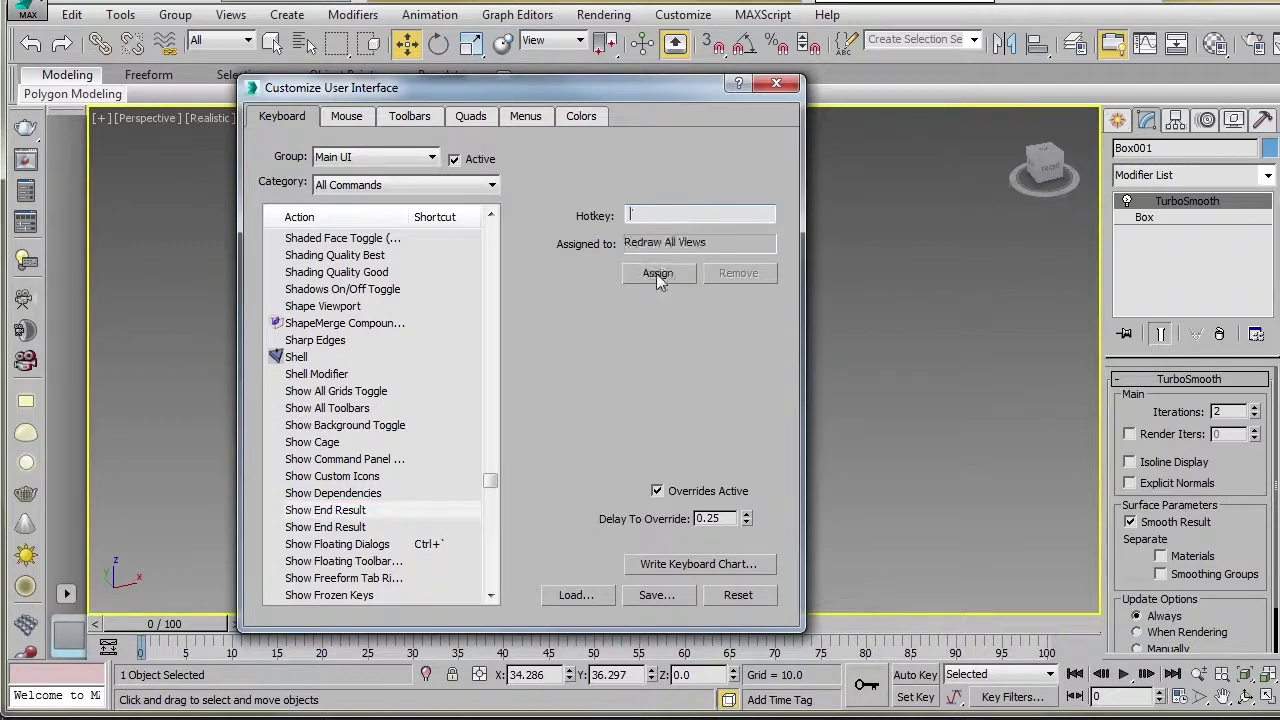
{"action": "left_click", "coordinate": [656, 273]}
{"action": "left_click", "coordinate": [776, 83]}
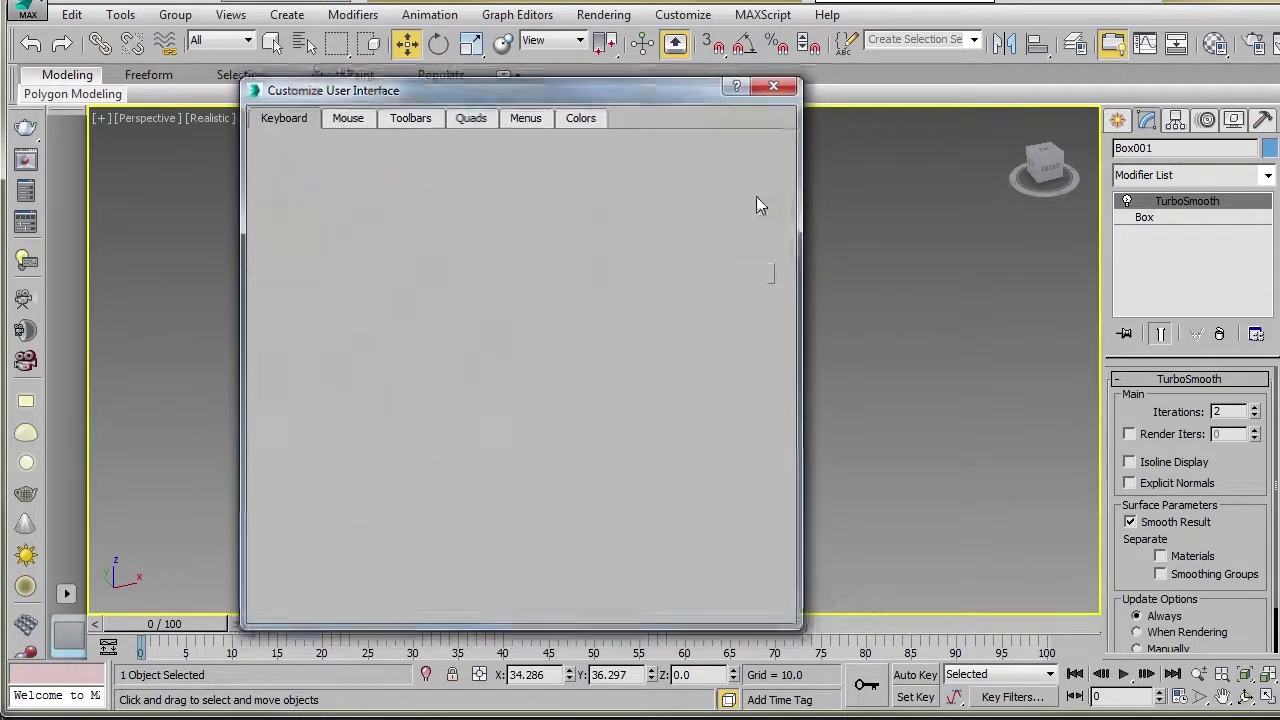
Step: Test the new Show End Result hotkey at the Box level by repeatedly toggling between the plain box and the smoothed form
{"action": "scroll", "coordinate": [555, 375], "scroll_direction": "up", "scroll_amount": 5}
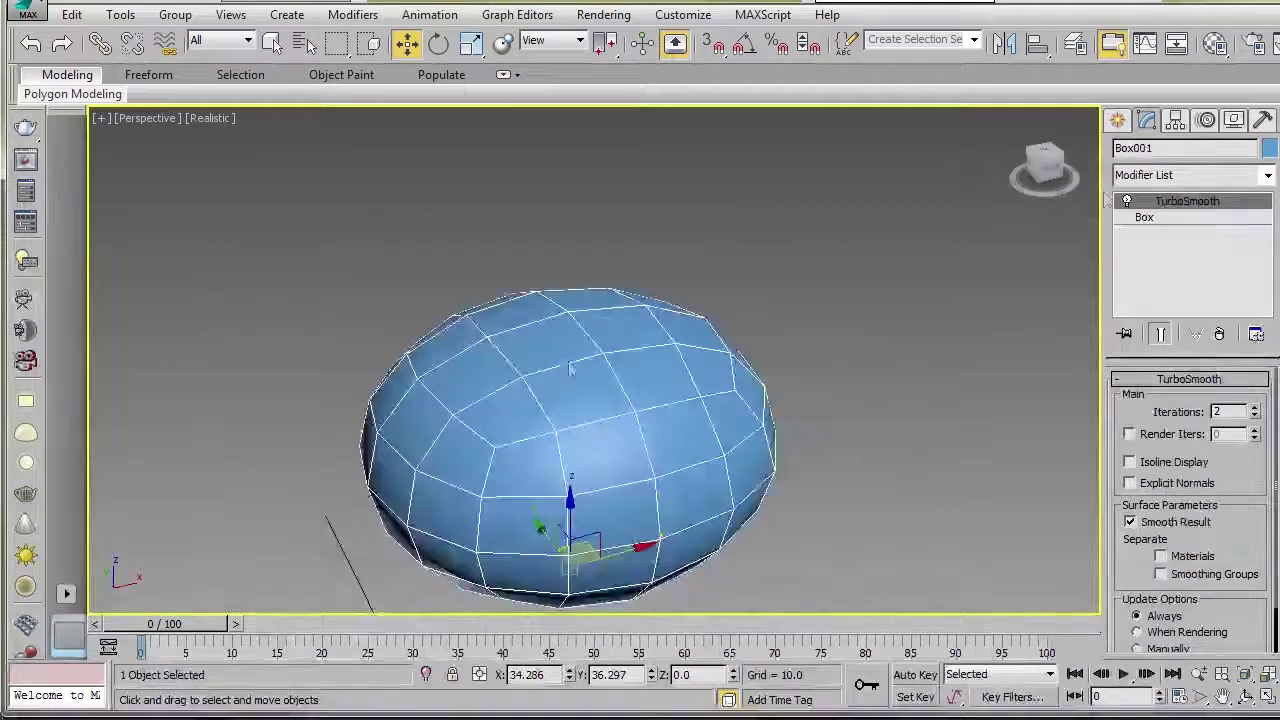
{"action": "left_click", "coordinate": [1150, 218]}
{"action": "key", "text": "grave"}
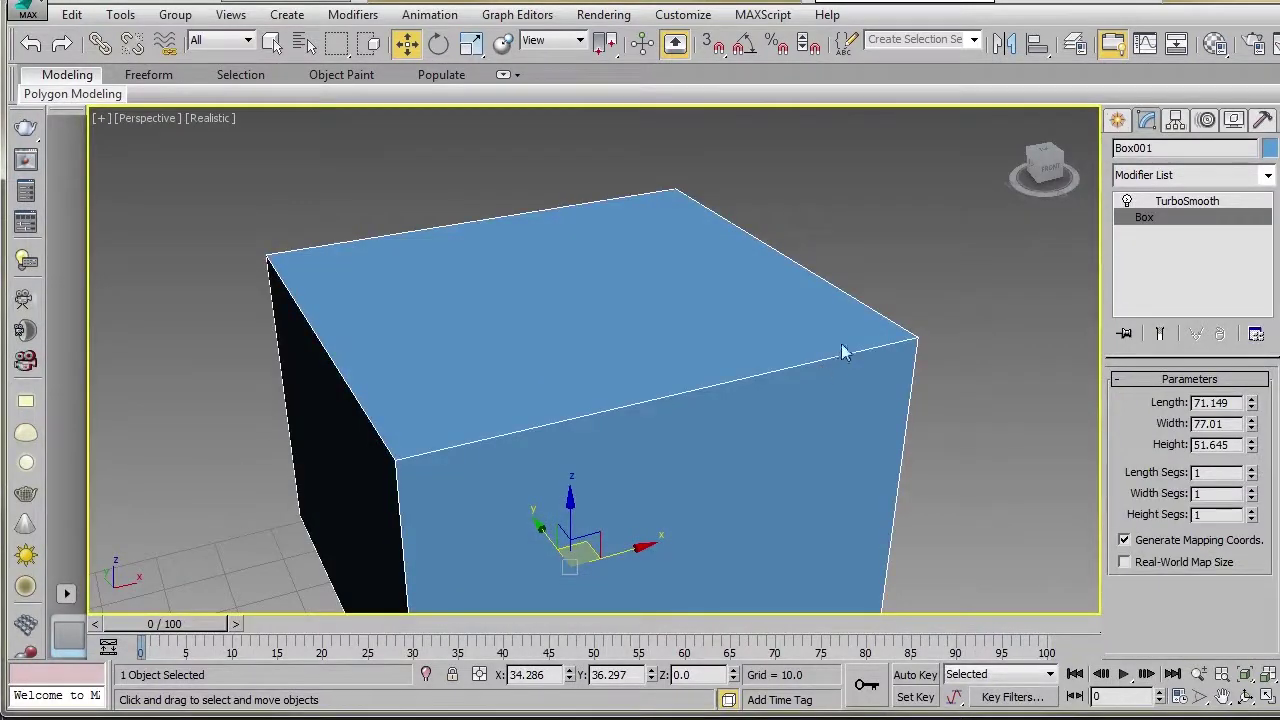
{"action": "key", "text": "ctrl+e"}
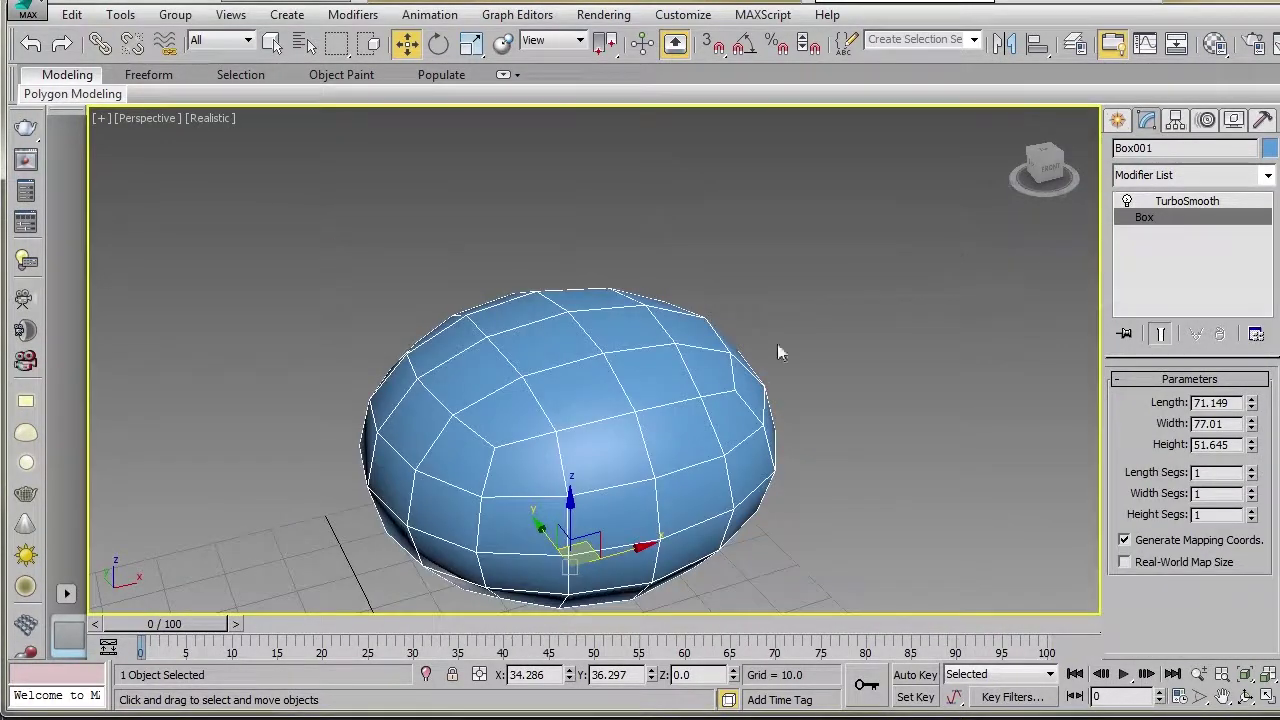
{"action": "middle_click_drag", "start_coordinate": [727, 380], "coordinate": [771, 354]}
{"action": "key", "text": "ctrl+e"}
{"action": "key", "text": "ctrl+e"}
{"action": "key", "text": "ctrl+e"}
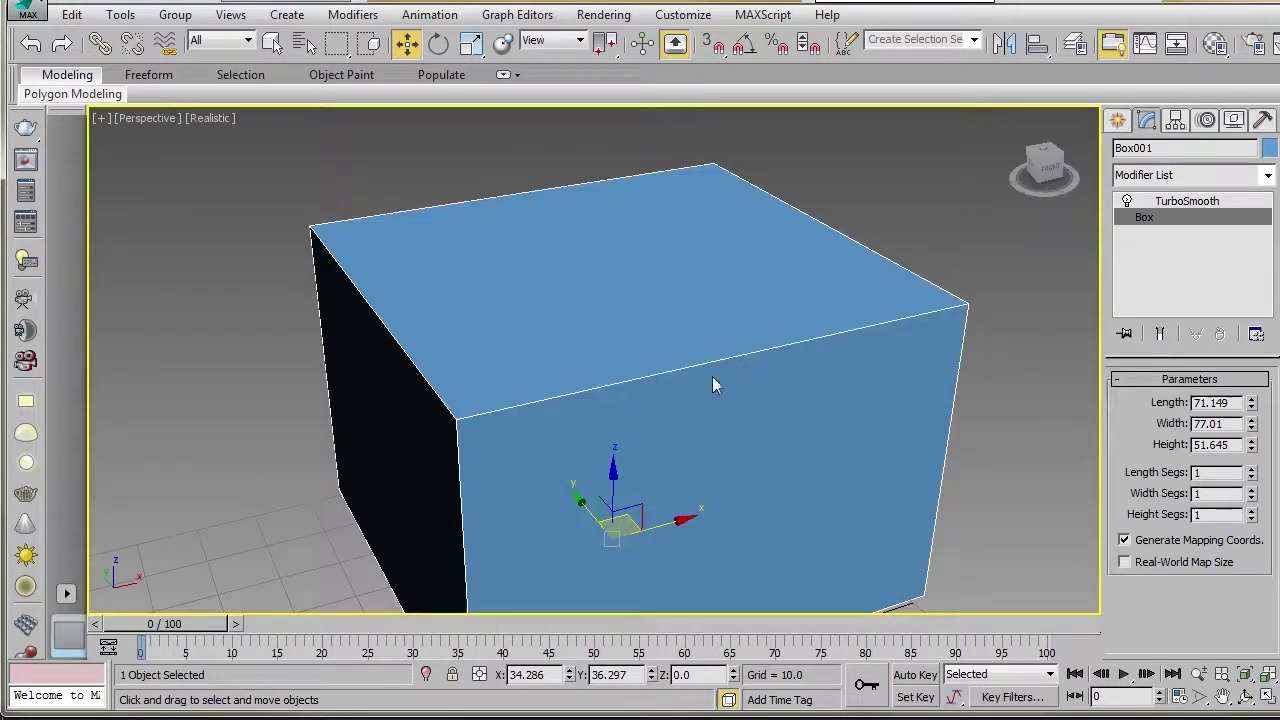
{"action": "scroll", "coordinate": [700, 375], "scroll_direction": "down", "scroll_amount": 5}
{"action": "key", "text": "ctrl+e"}
{"action": "scroll", "coordinate": [630, 410], "scroll_direction": "up", "scroll_amount": 3}
{"action": "key", "text": "ctrl+e"}
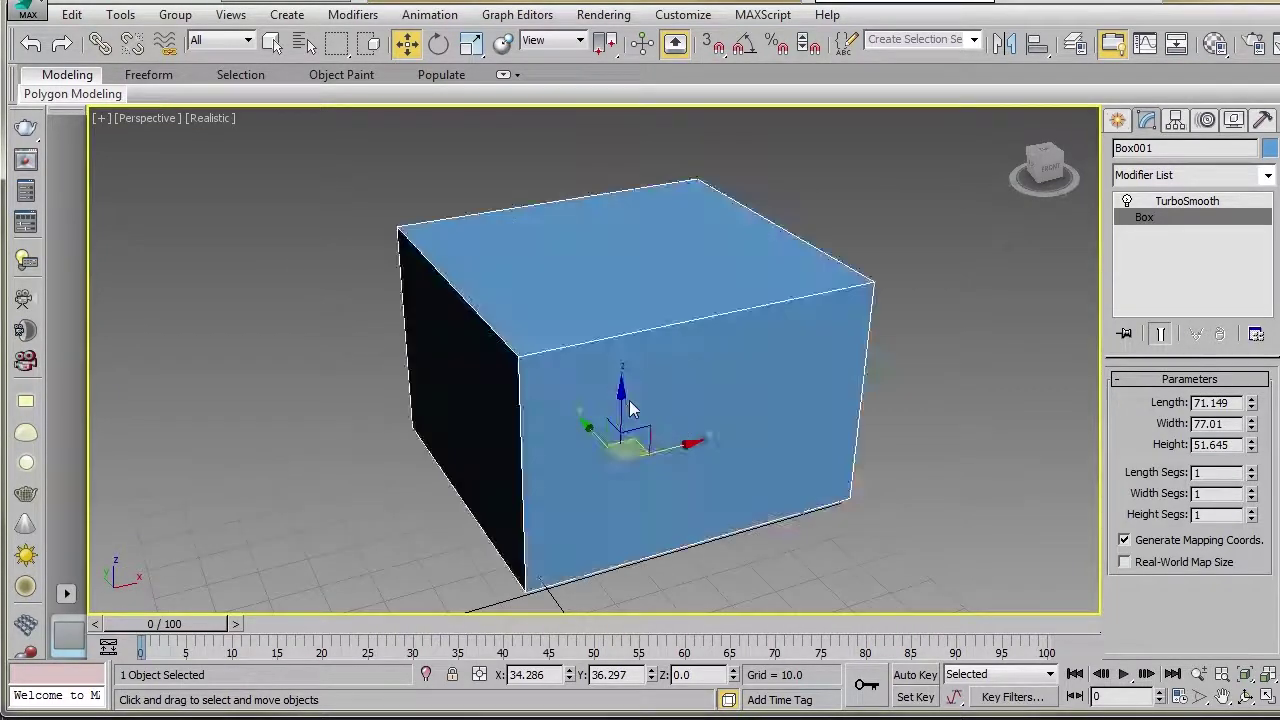
{"action": "key", "text": "ctrl+e"}
{"action": "scroll", "coordinate": [625, 410], "scroll_direction": "up", "scroll_amount": 2}
{"action": "key", "text": "ctrl+e"}
{"action": "scroll", "coordinate": [610, 405], "scroll_direction": "up", "scroll_amount": 3}
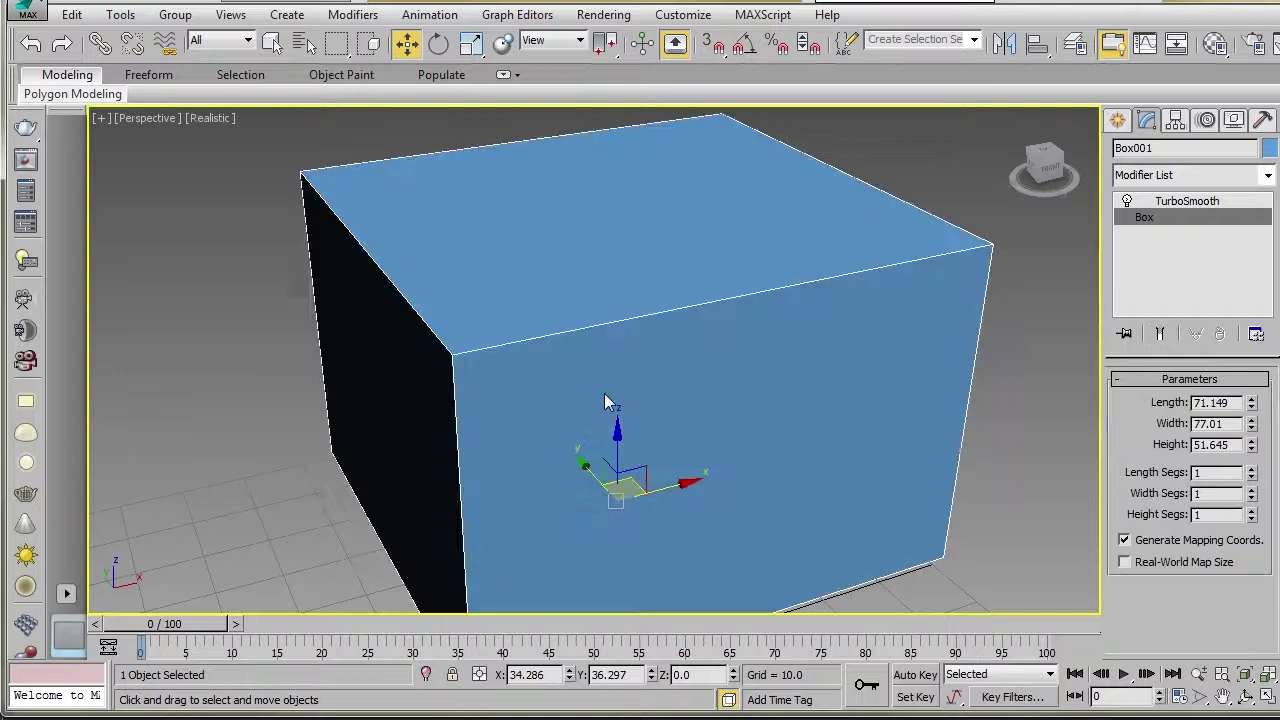
{"action": "scroll", "coordinate": [605, 405], "scroll_direction": "down", "scroll_amount": 4}
{"action": "scroll", "coordinate": [718, 342], "scroll_direction": "down", "scroll_amount": 2}
{"action": "key", "text": "ctrl+e"}
{"action": "key", "text": "ctrl+e"}
{"action": "key", "text": "ctrl+e"}
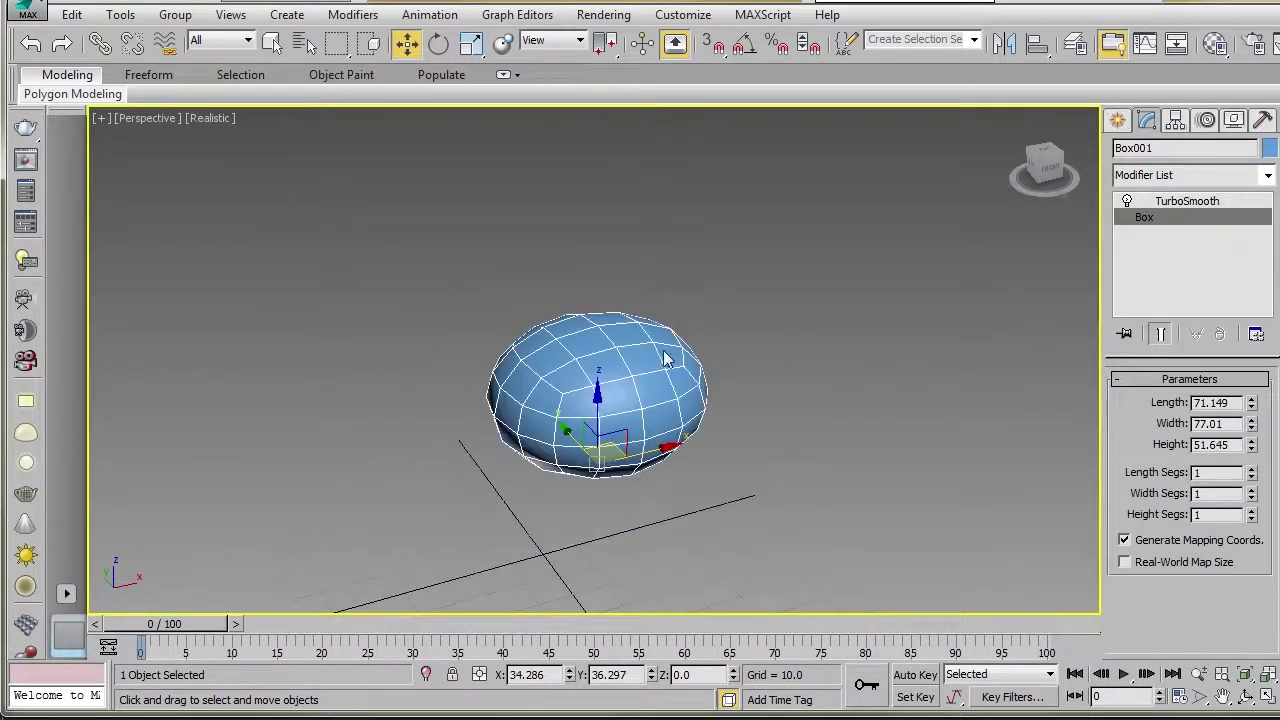
{"action": "key", "text": "ctrl+e"}
{"action": "scroll", "coordinate": [677, 343], "scroll_direction": "up", "scroll_amount": 2}
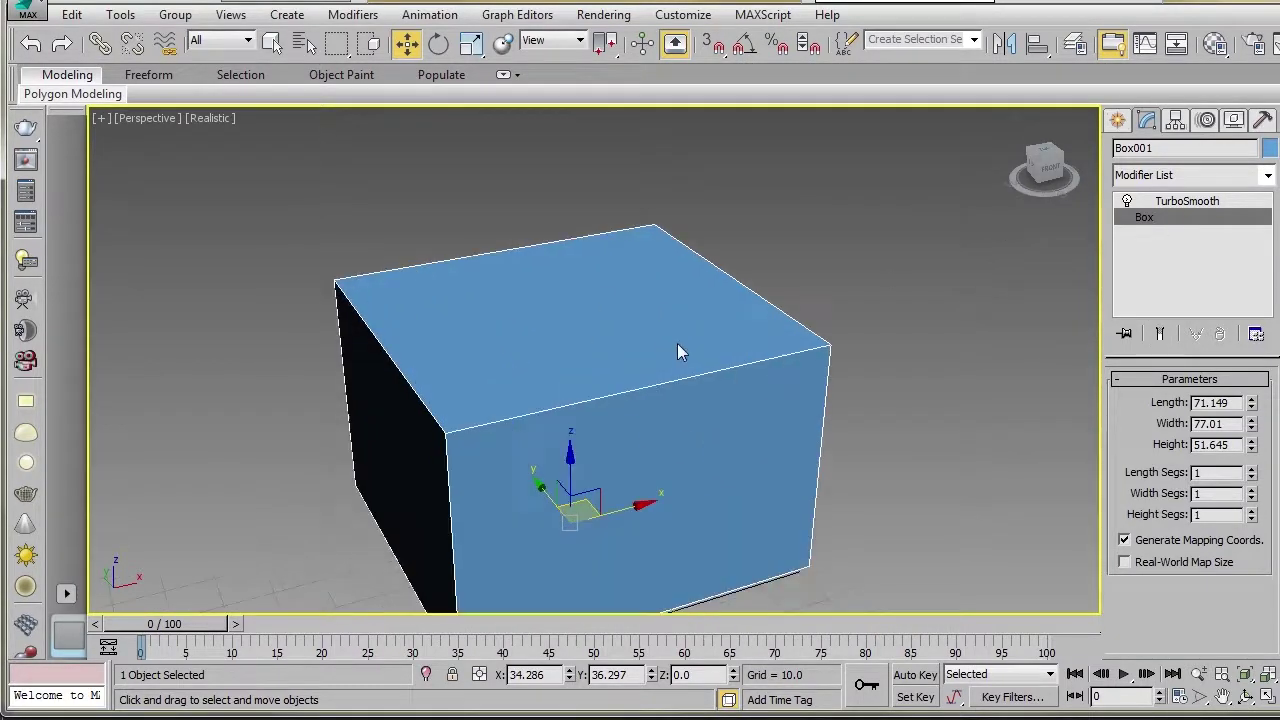
Step: Insert an Edit Poly modifier between the Box and TurboSmooth levels of the modifier stack
{"action": "left_click", "coordinate": [1267, 175]}
{"action": "left_click_drag", "start_coordinate": [1269, 268], "coordinate": [1276, 380]}
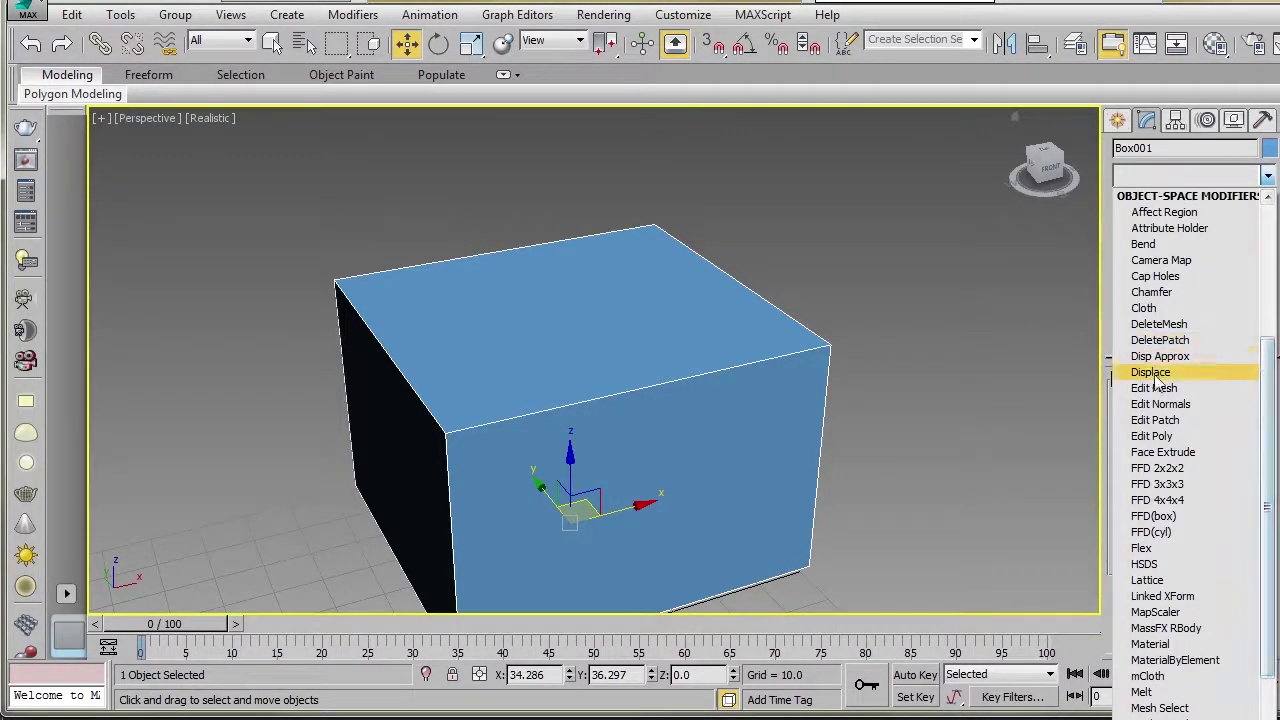
{"action": "left_click", "coordinate": [1152, 436]}
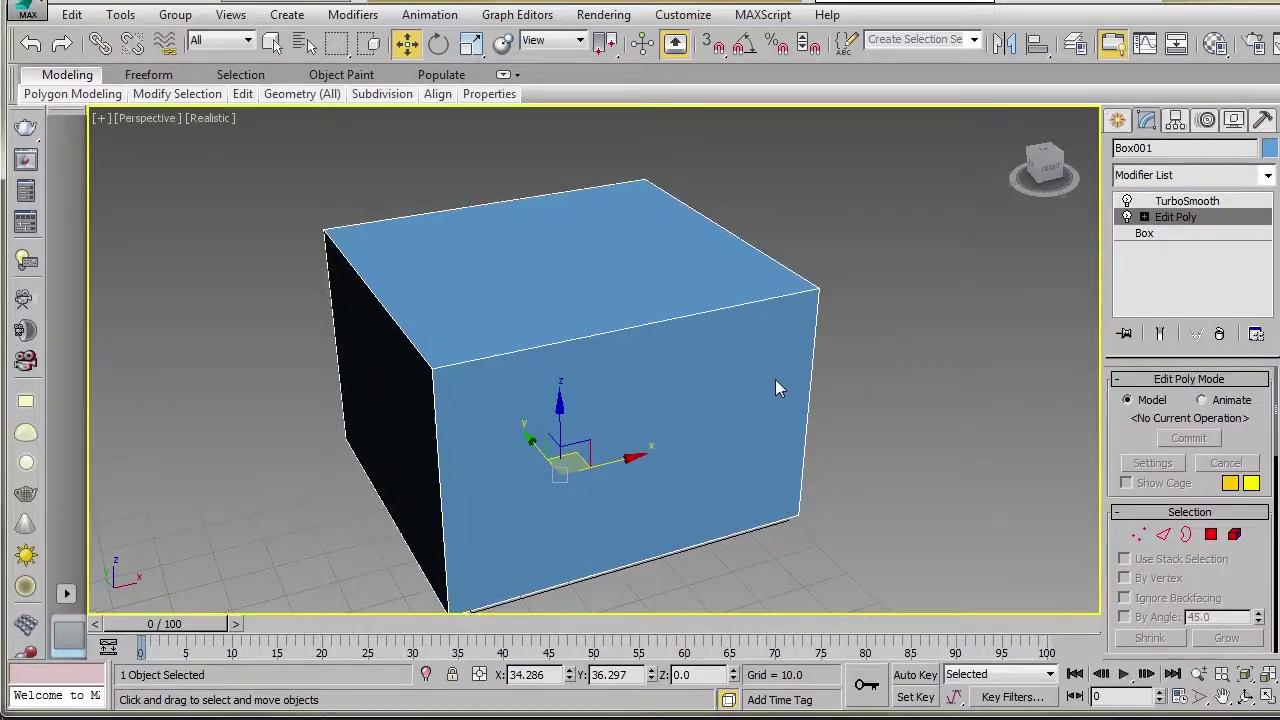
Step: Add several edge loops around the box with Swift Loop at the Edge level while showing the smoothed result, and leave the Edge level
{"action": "key", "text": "2"}
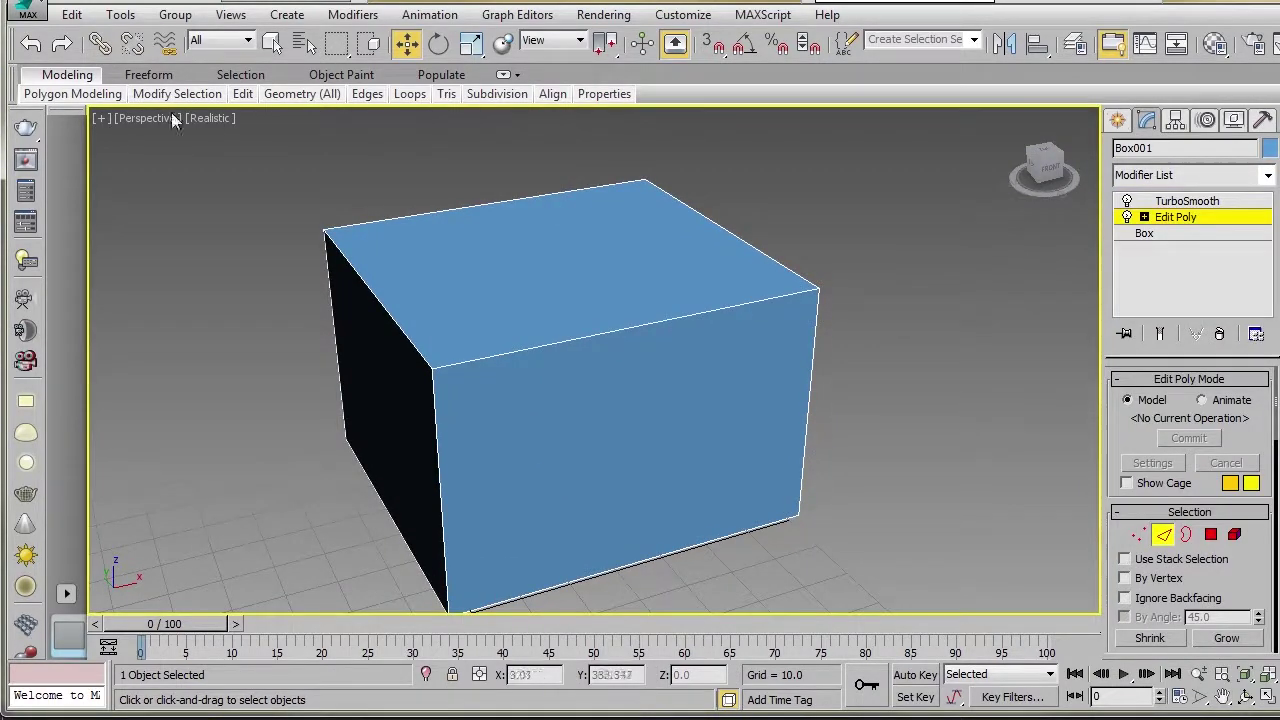
{"action": "mouse_move", "coordinate": [243, 93]}
{"action": "left_click", "coordinate": [405, 145]}
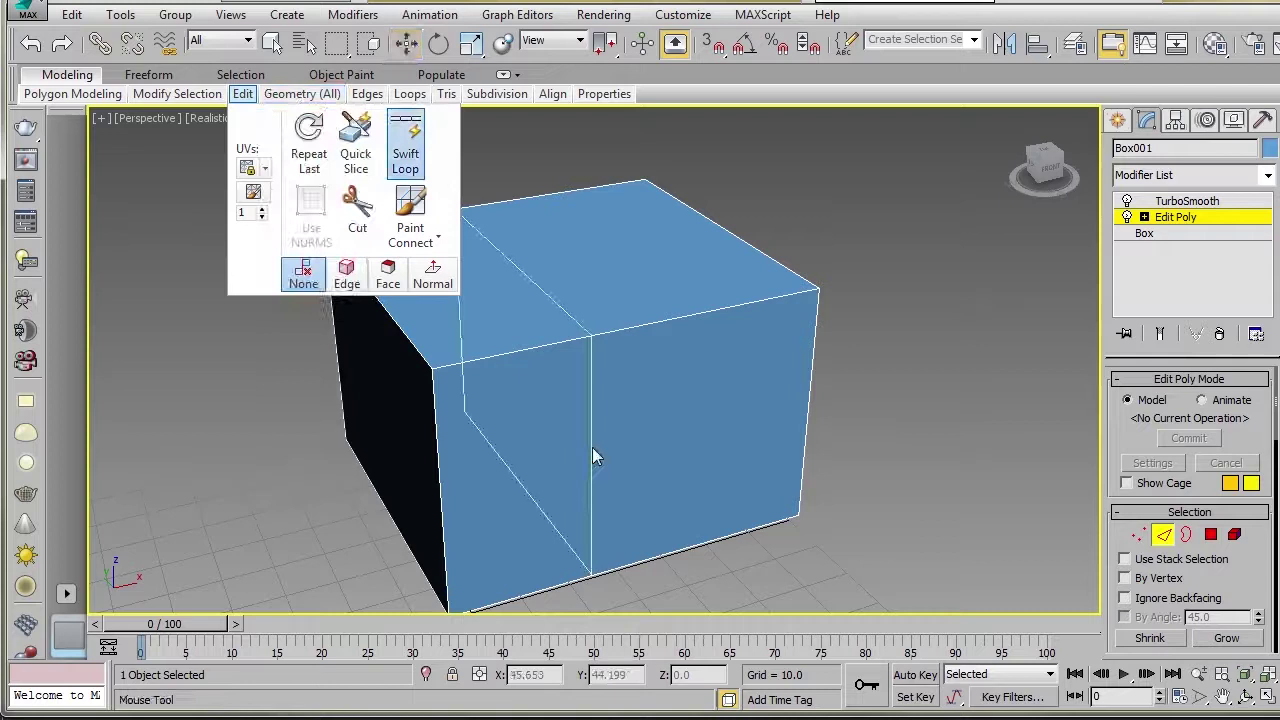
{"action": "key", "text": "ctrl+q"}
{"action": "key", "text": "ctrl+q"}
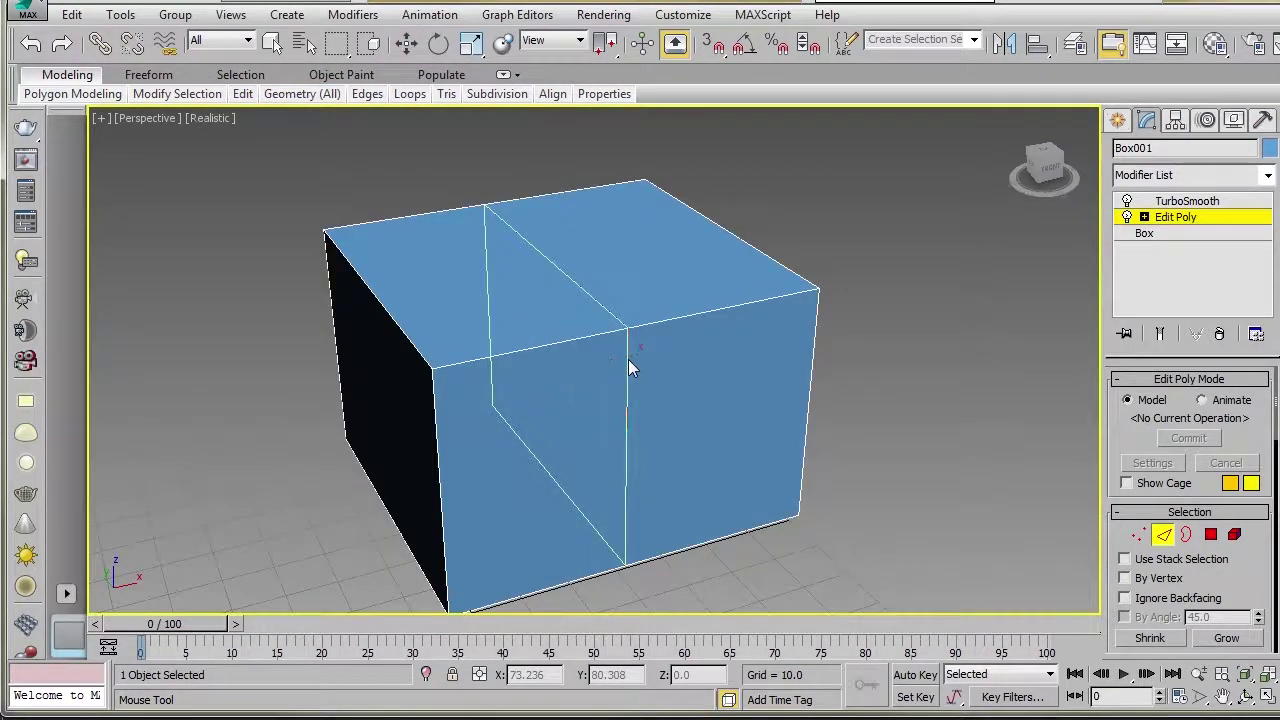
{"action": "left_click", "coordinate": [663, 380]}
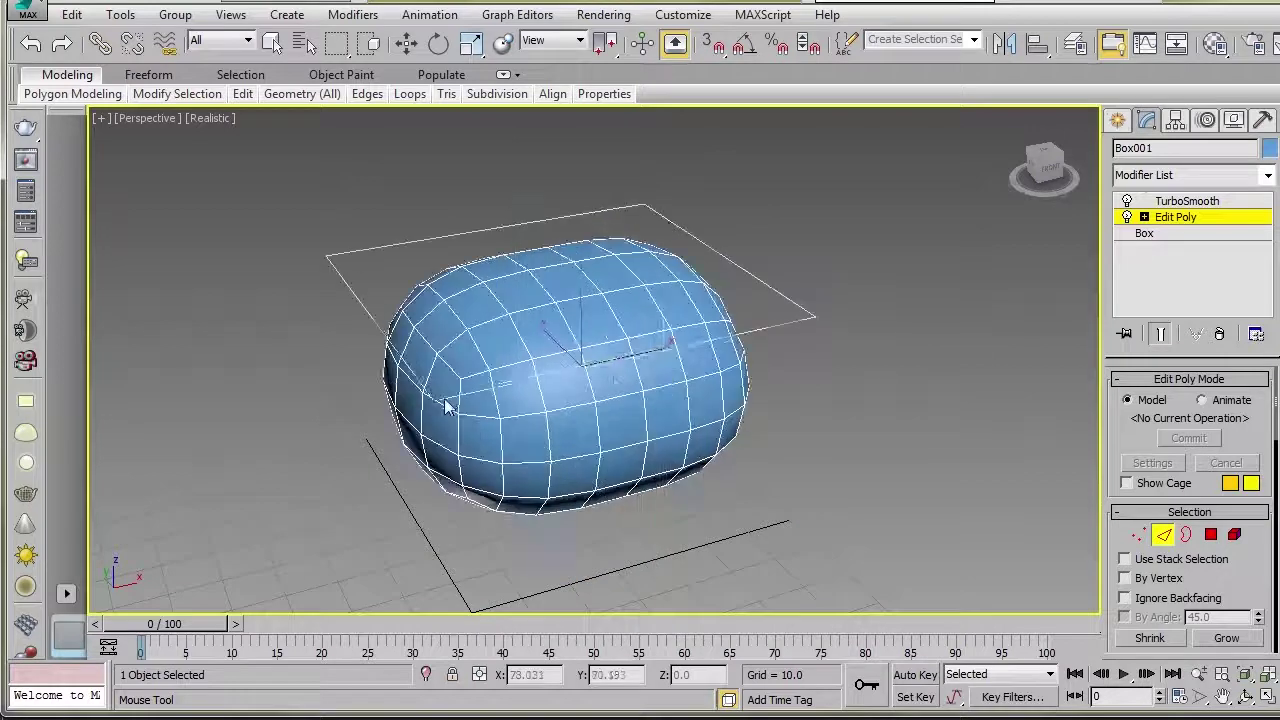
{"action": "left_click", "coordinate": [512, 389]}
{"action": "left_click", "coordinate": [659, 378]}
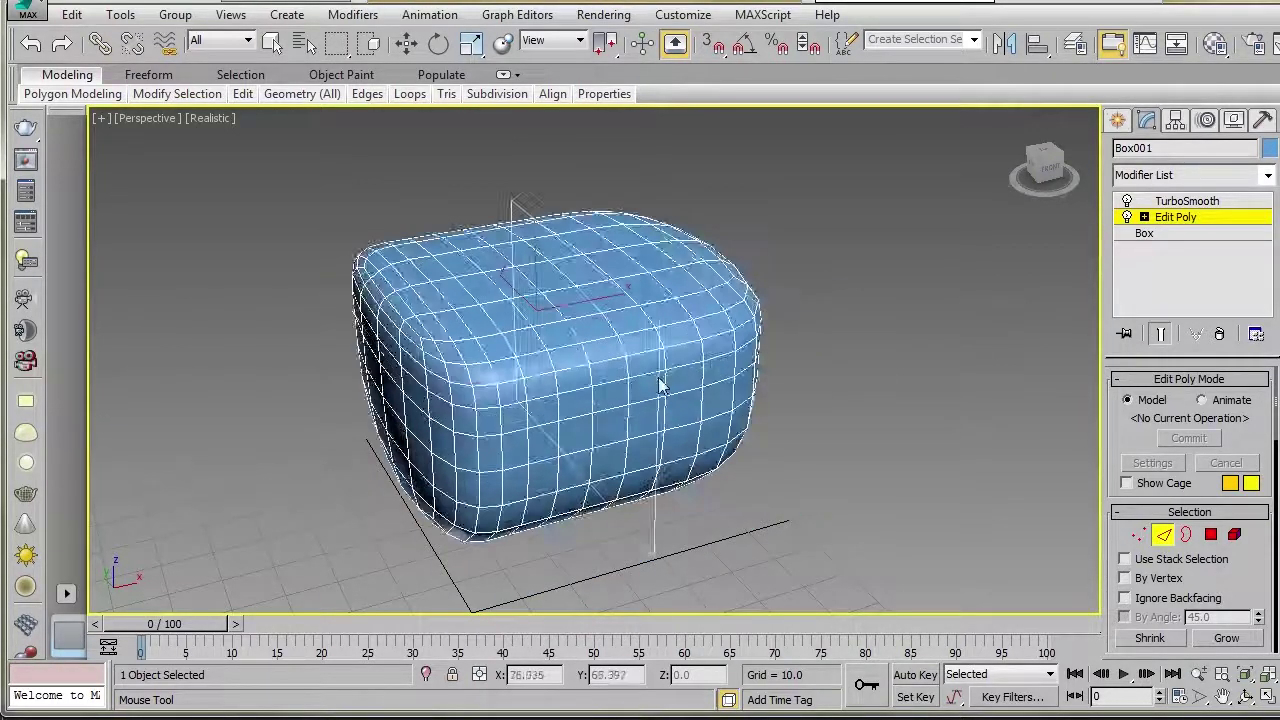
{"action": "left_click", "coordinate": [473, 401]}
{"action": "right_click", "coordinate": [326, 412]}
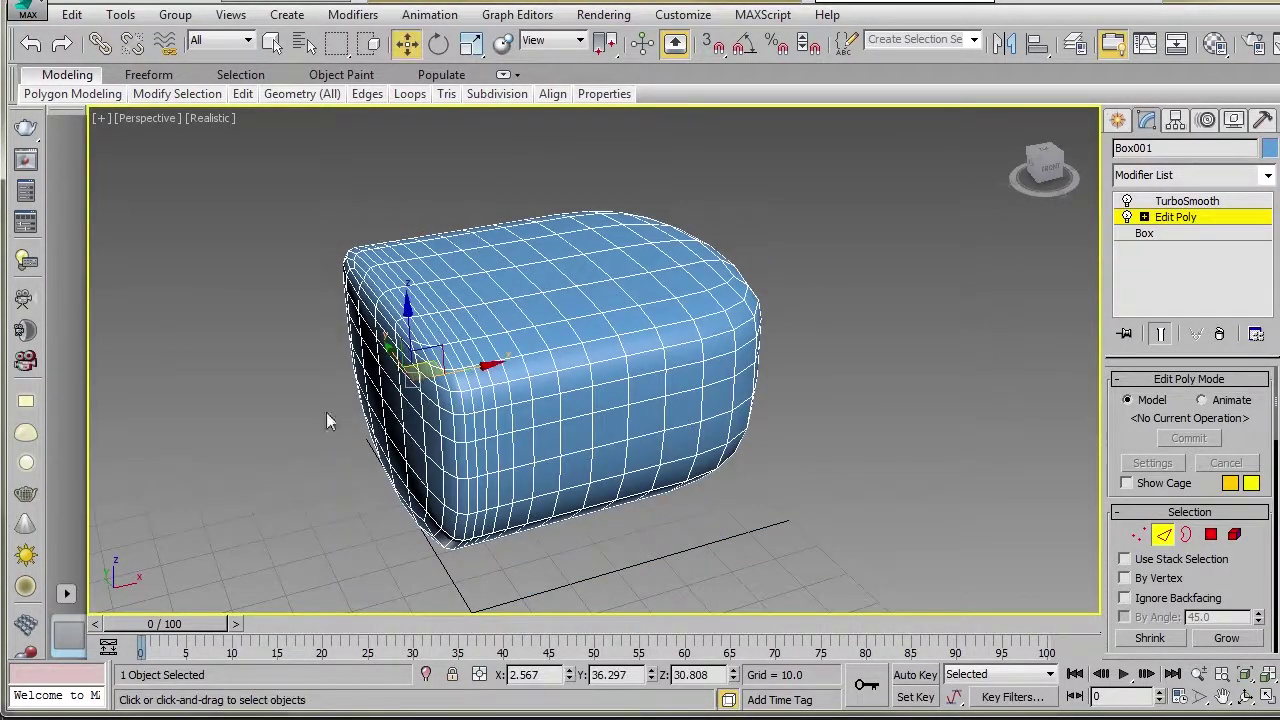
{"action": "left_click", "coordinate": [1186, 218]}
{"action": "middle_click_drag", "start_coordinate": [694, 348], "coordinate": [749, 352]}
{"action": "middle_click_drag", "start_coordinate": [700, 396], "coordinate": [775, 420], "text": "alt"}
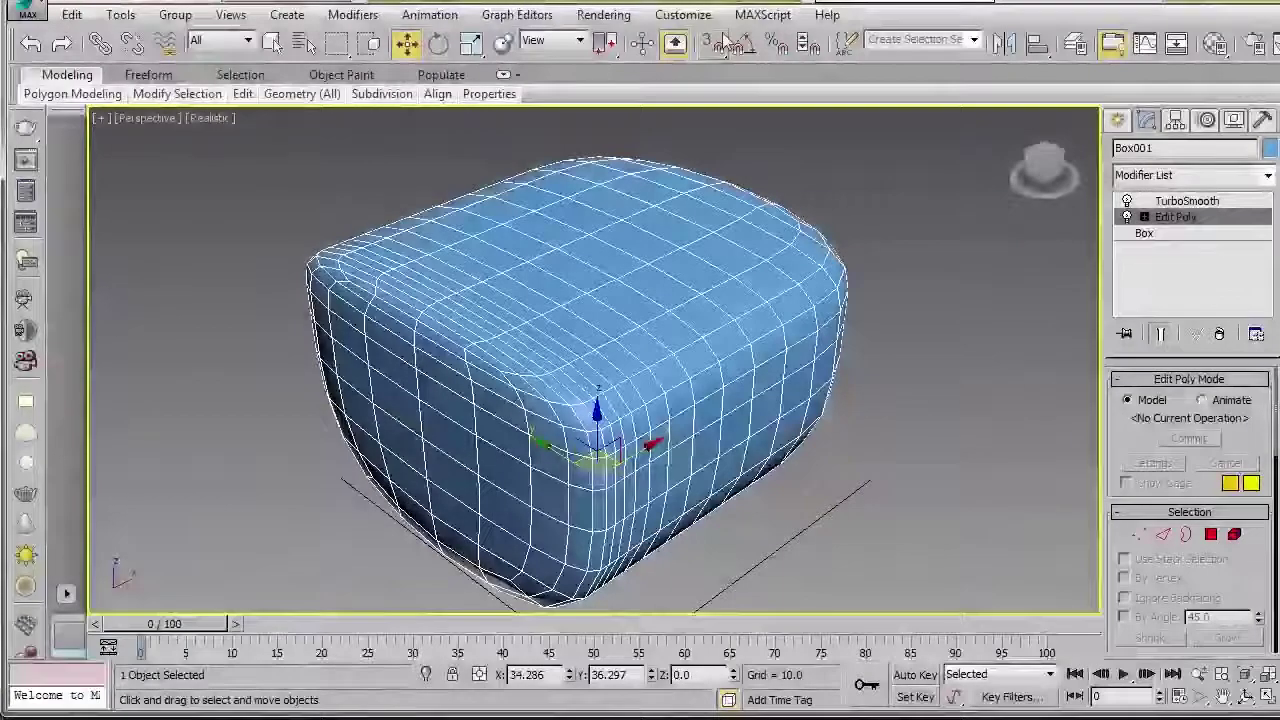
Step: Open the keyboard shortcut customization for the Edit Poly group and place the 05_HotKeys reference image beside its action list
{"action": "left_click", "coordinate": [680, 15]}
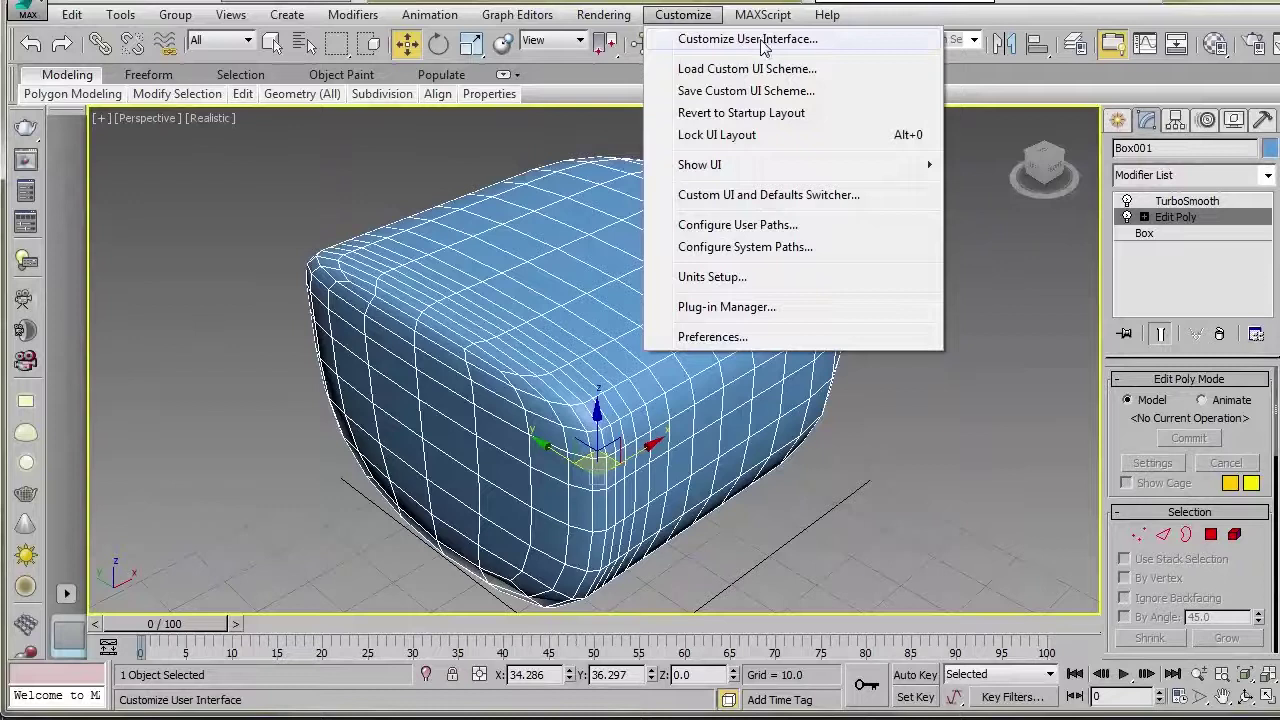
{"action": "left_click", "coordinate": [763, 42]}
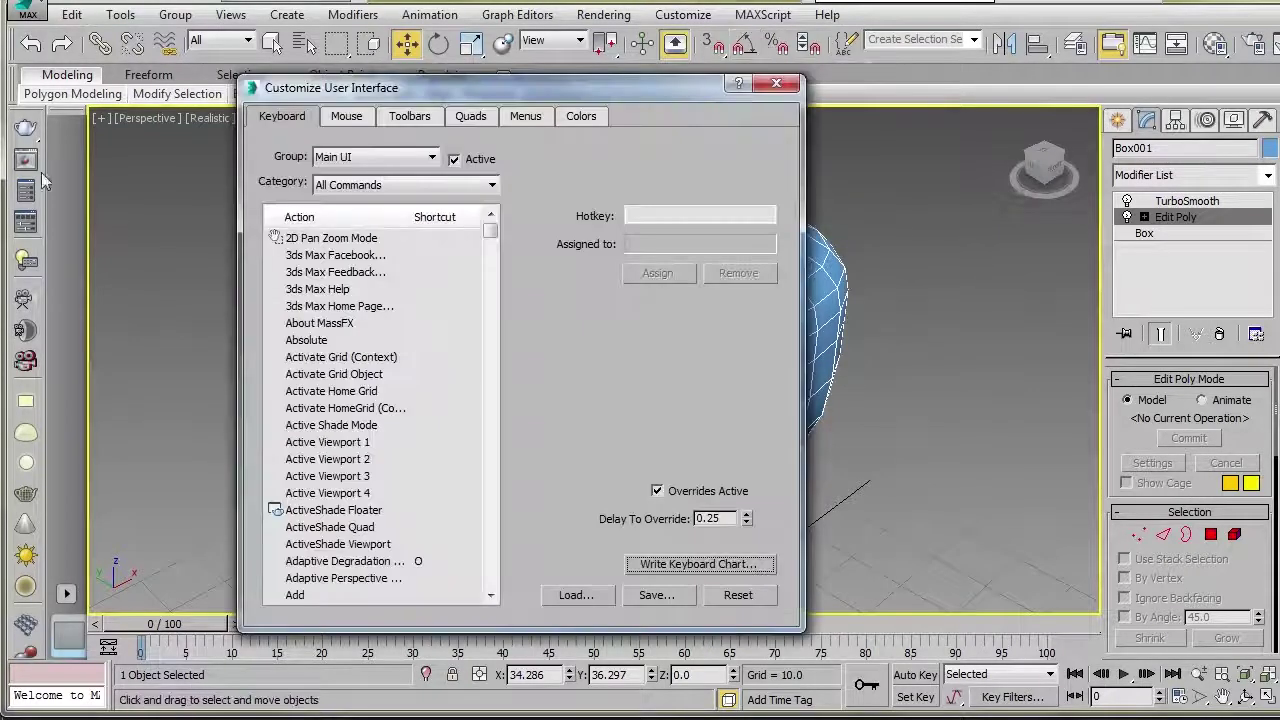
{"action": "left_click", "coordinate": [328, 160]}
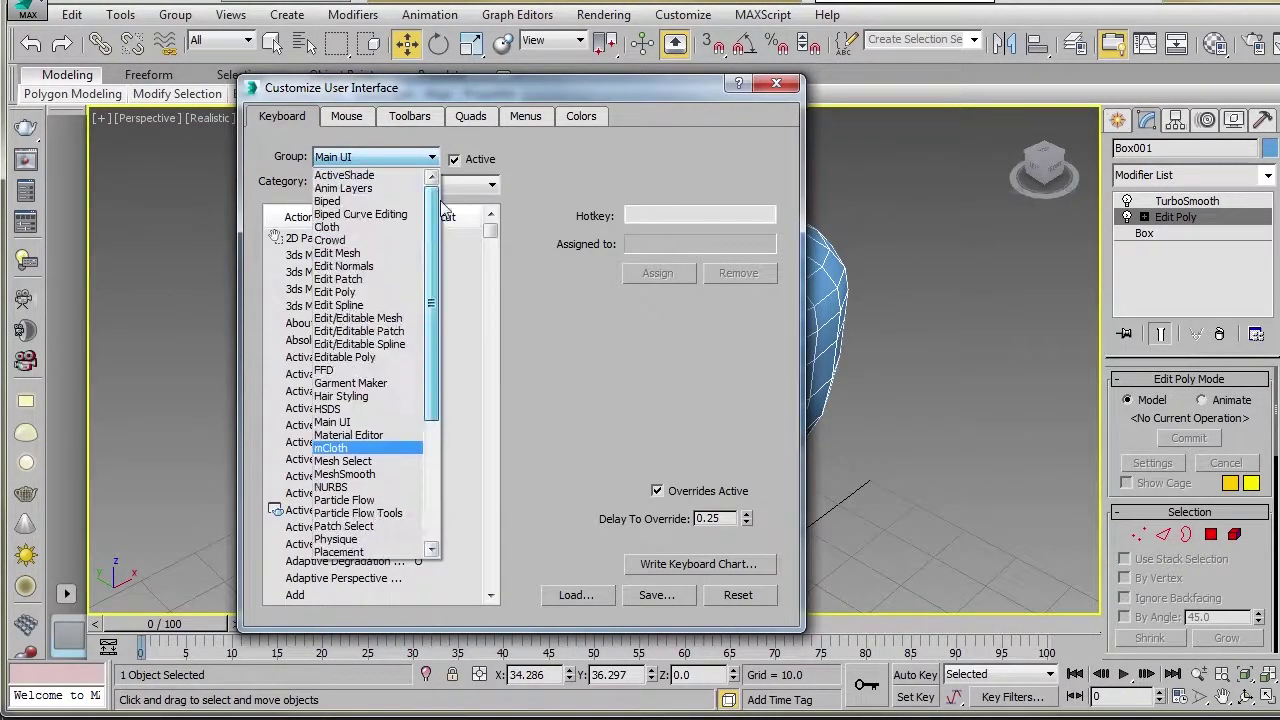
{"action": "left_click", "coordinate": [342, 293]}
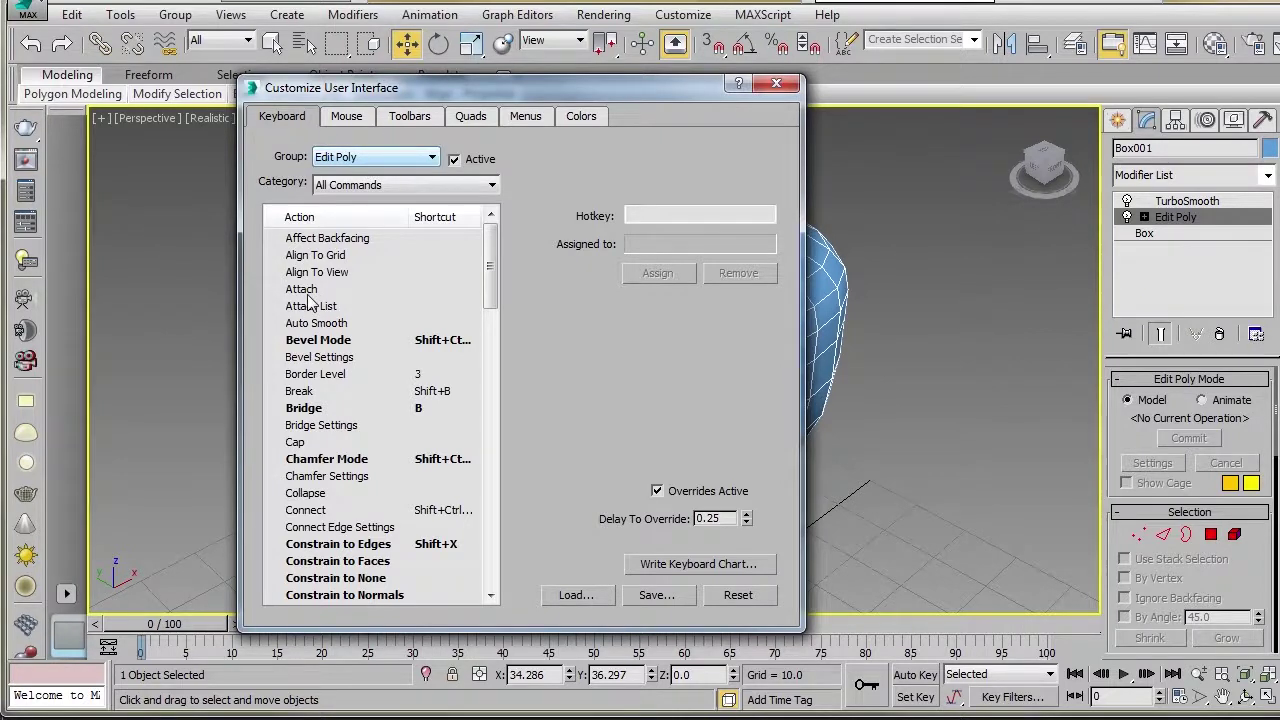
{"action": "left_click_drag", "start_coordinate": [1279, 125], "coordinate": [693, 106]}
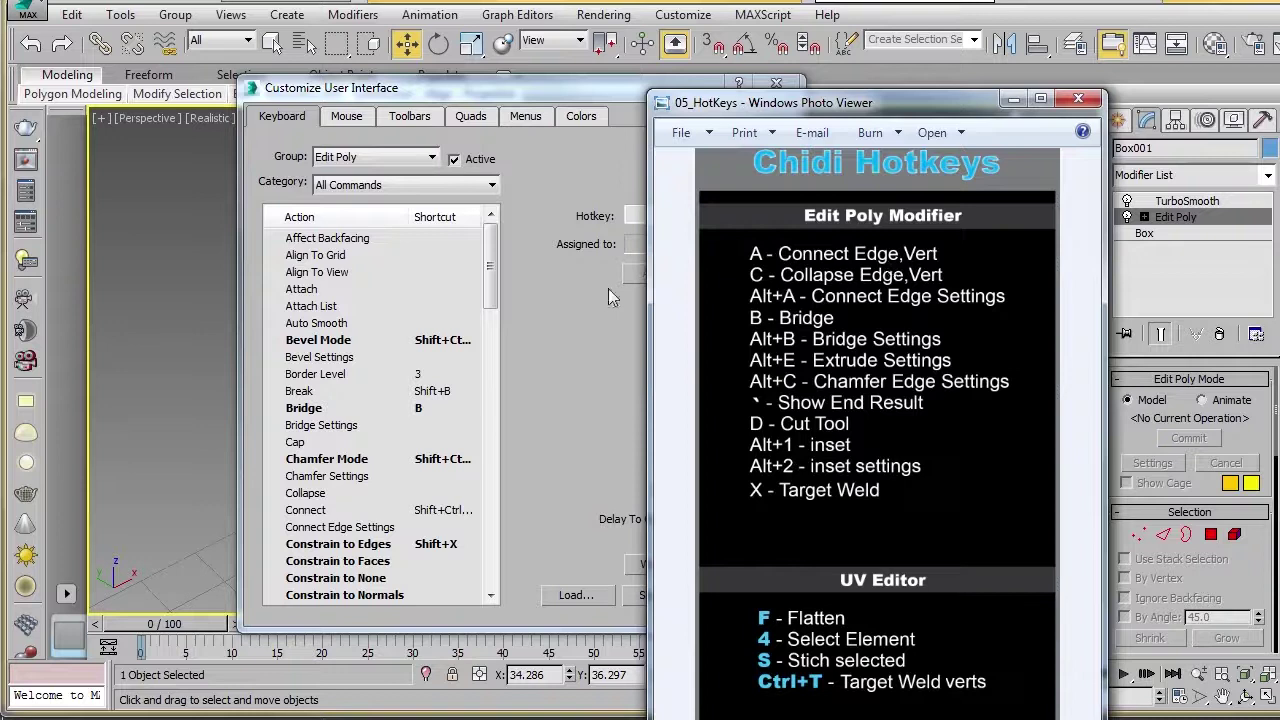
Step: Try to assign A as the hotkey for the Connect action in the Edit Poly group, and close the customization
{"action": "left_click", "coordinate": [309, 326]}
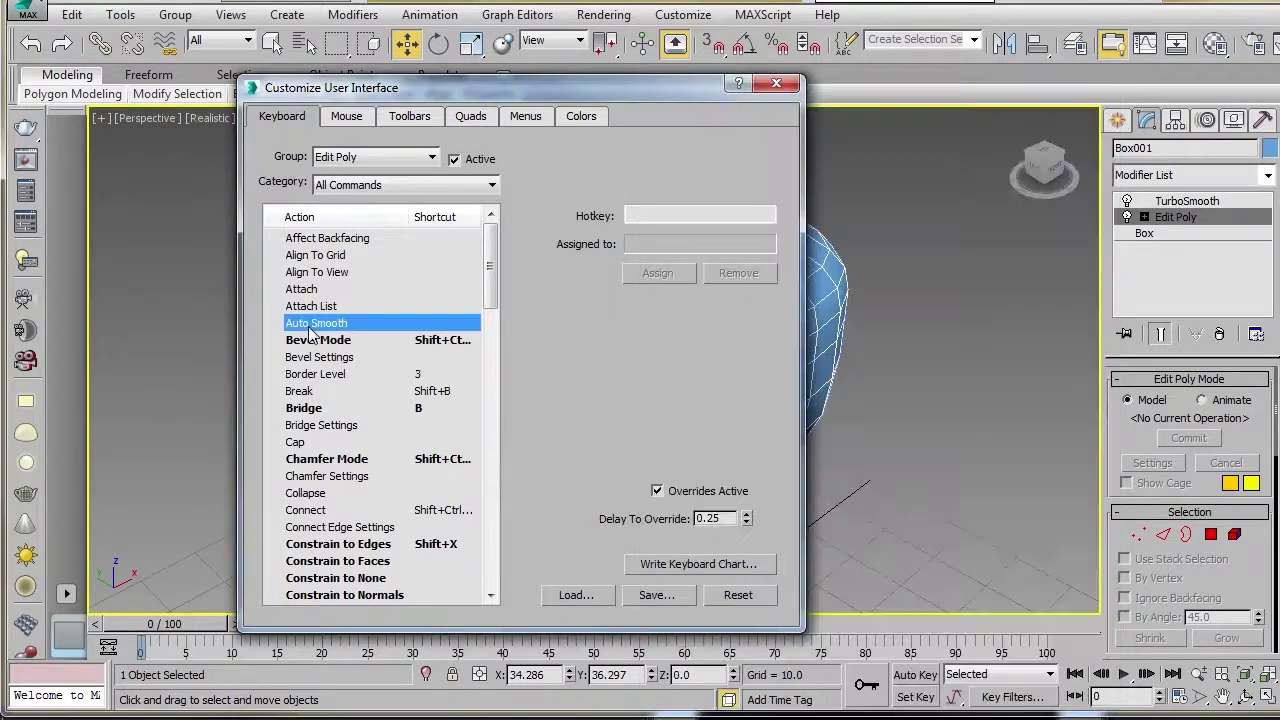
{"action": "type", "text": "con"}
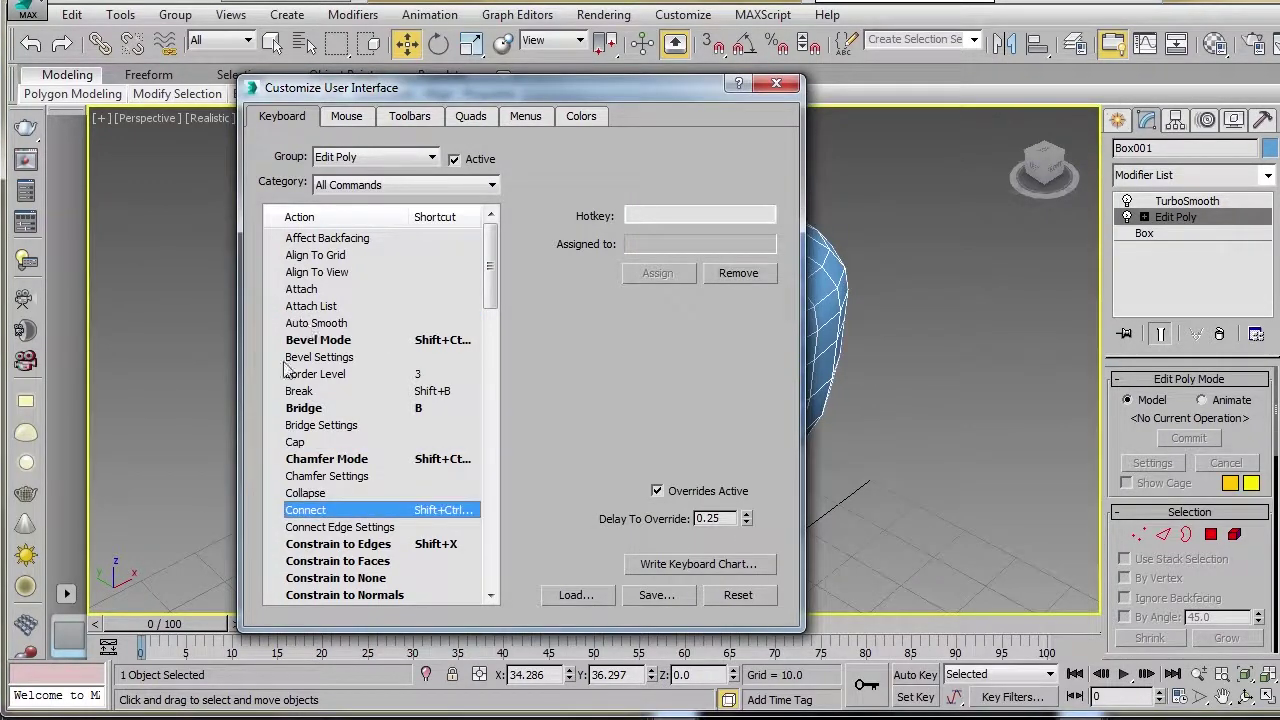
{"action": "left_click", "coordinate": [322, 310]}
{"action": "left_click", "coordinate": [306, 512]}
{"action": "left_click", "coordinate": [686, 213]}
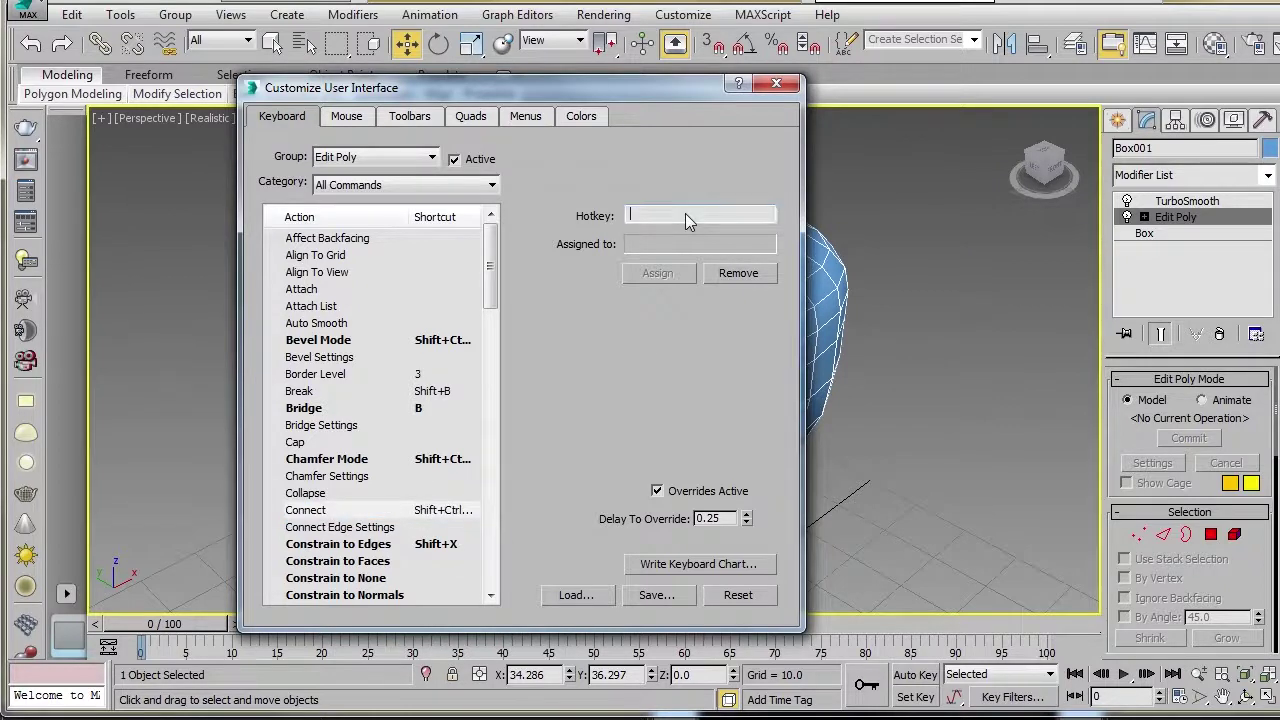
{"action": "key", "text": "shift"}
{"action": "key", "text": "a"}
{"action": "left_click", "coordinate": [665, 272]}
{"action": "left_click", "coordinate": [784, 87]}
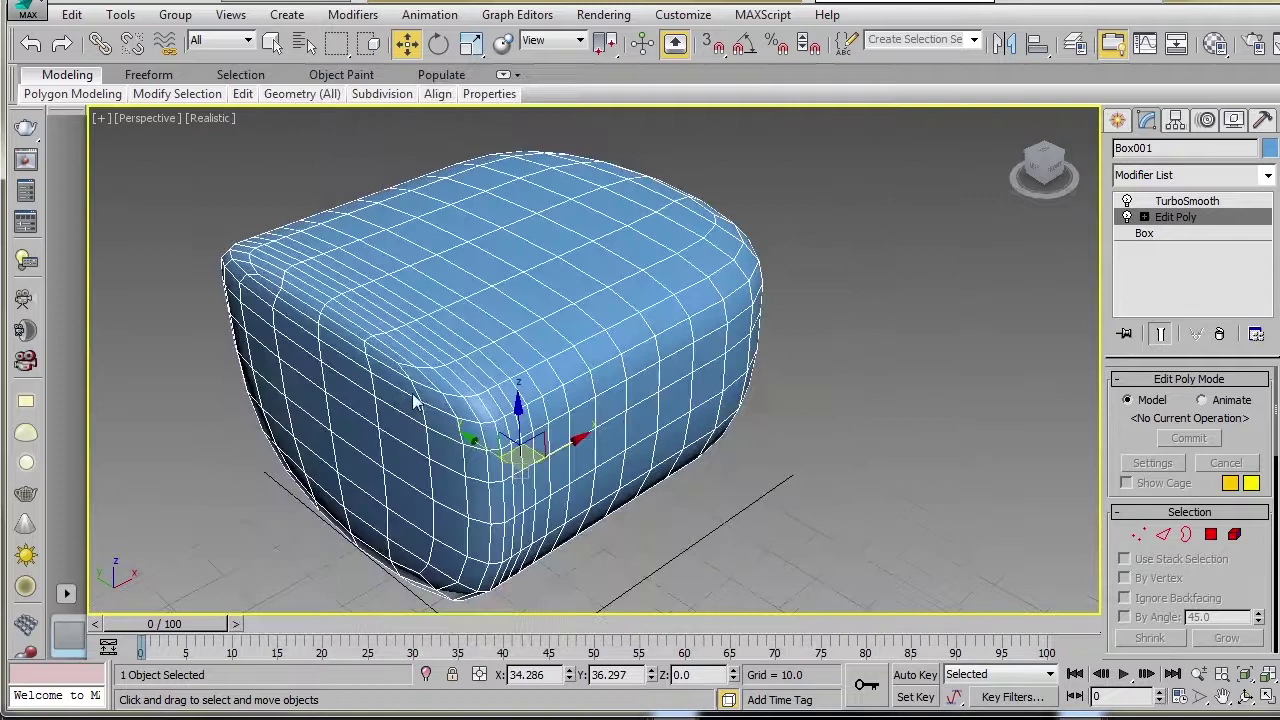
Step: Turn off the end result, select two parallel loop edges on the box's top face, and connect them with a new edge
{"action": "middle_click_drag", "start_coordinate": [831, 352], "coordinate": [838, 364], "text": "alt"}
{"action": "key", "text": "shift+e"}
{"action": "middle_click_drag", "start_coordinate": [640, 428], "coordinate": [716, 397]}
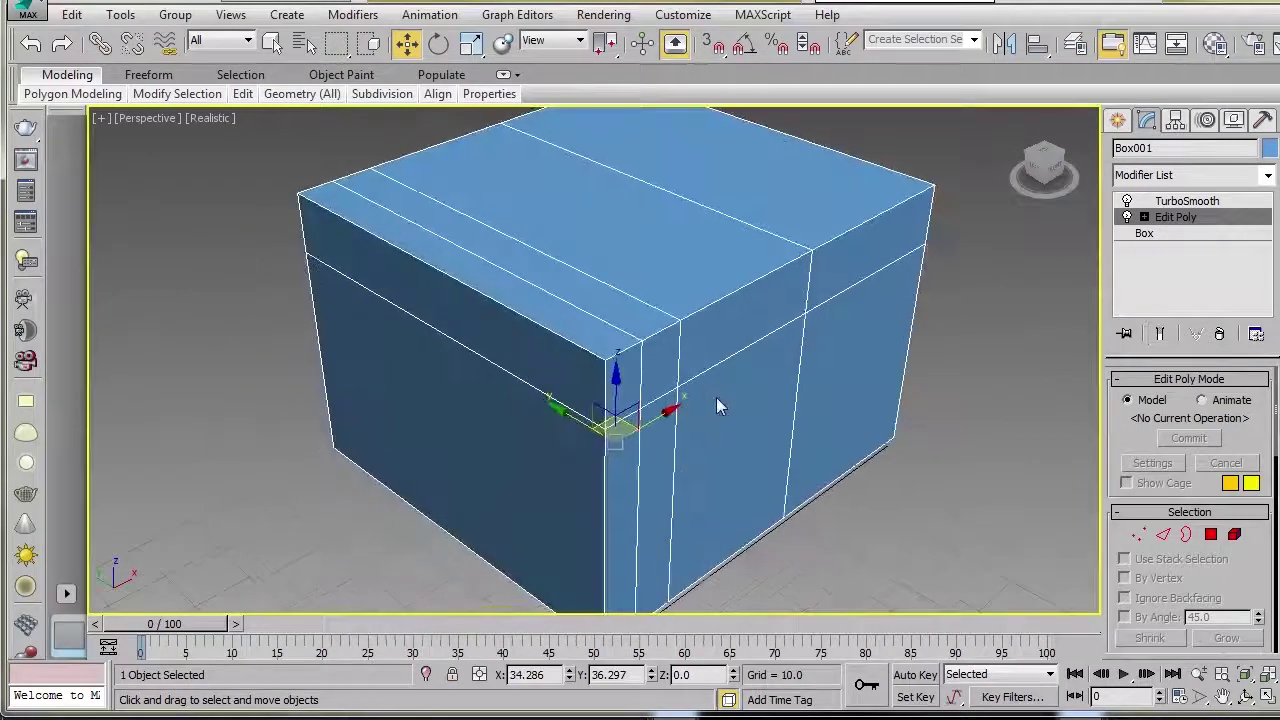
{"action": "key", "text": "2"}
{"action": "left_click", "coordinate": [715, 213]}
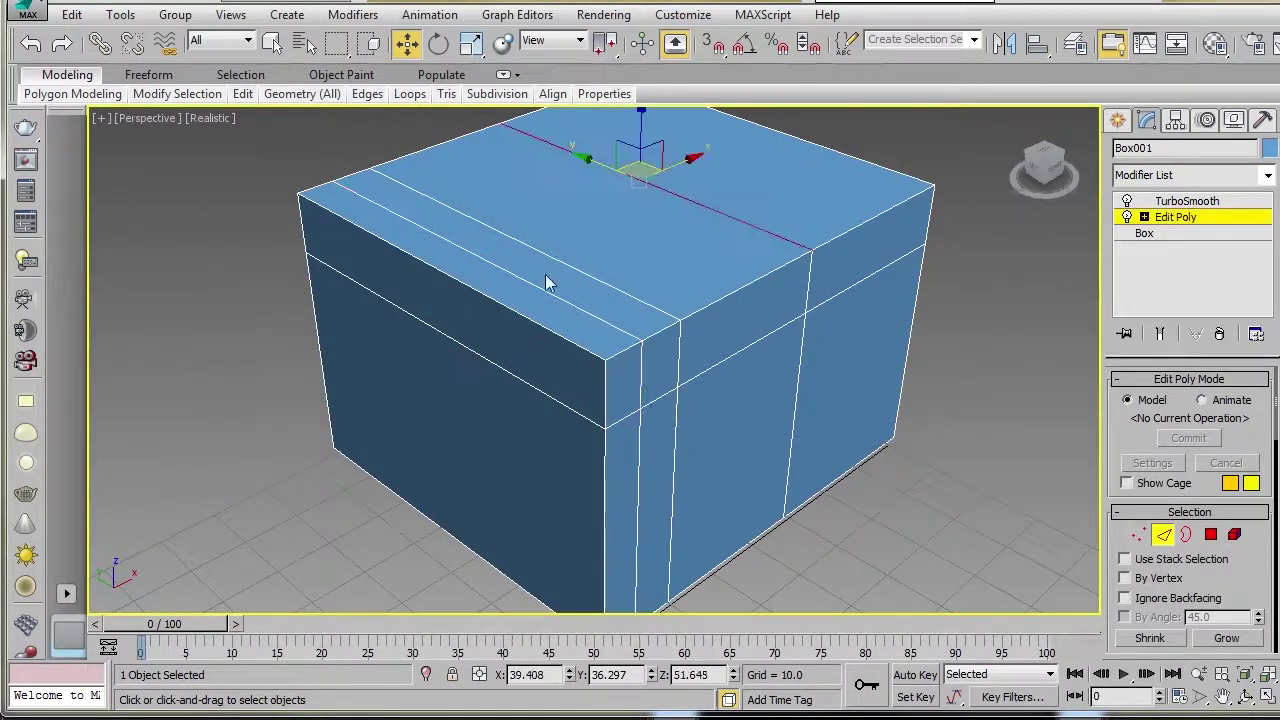
{"action": "left_click", "coordinate": [571, 267]}
{"action": "scroll", "coordinate": [549, 325], "scroll_direction": "up", "scroll_amount": 6}
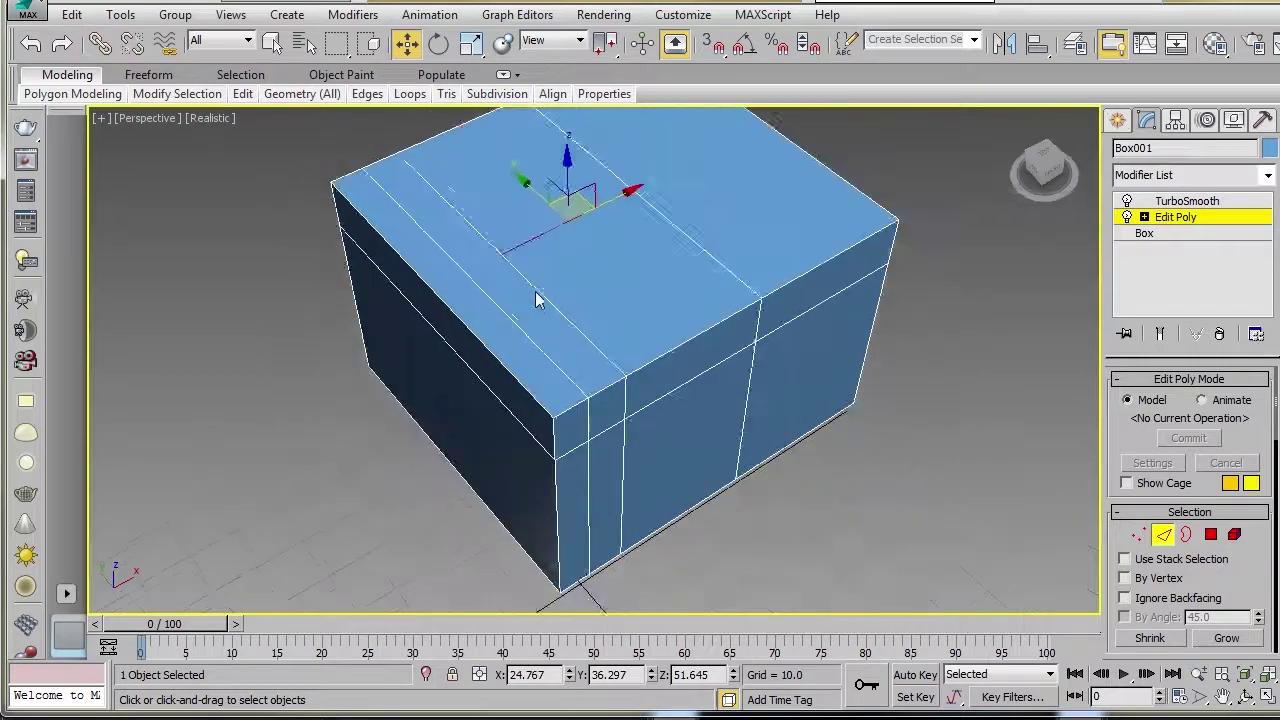
{"action": "scroll", "coordinate": [530, 275], "scroll_direction": "down", "scroll_amount": 6}
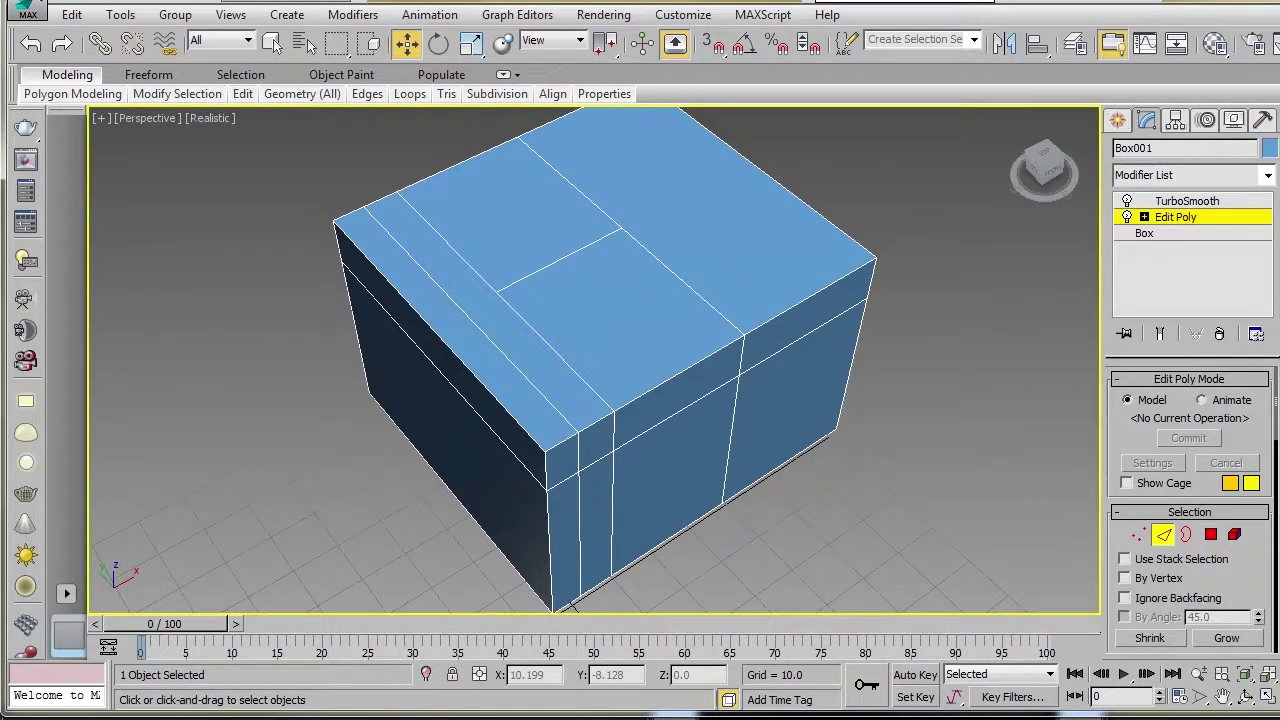
Step: Bring up the 05_HotKeys reference image, close it, and leave the Edge level of the Edit Poly modifier
{"action": "key", "text": "alt+Tab"}
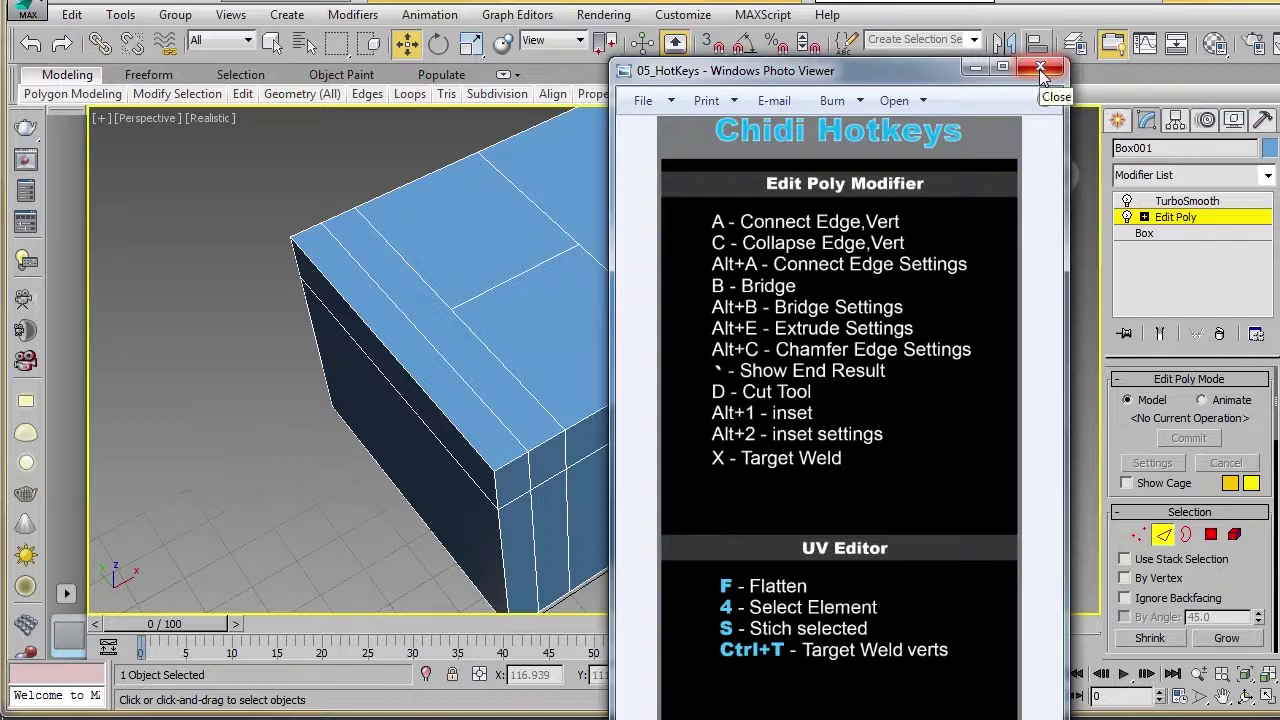
{"action": "left_click", "coordinate": [1040, 70]}
{"action": "middle_click_drag", "start_coordinate": [786, 292], "coordinate": [805, 266], "text": "alt"}
{"action": "left_click", "coordinate": [1174, 218]}
{"action": "middle_click_drag", "start_coordinate": [449, 336], "coordinate": [494, 334], "text": "alt"}
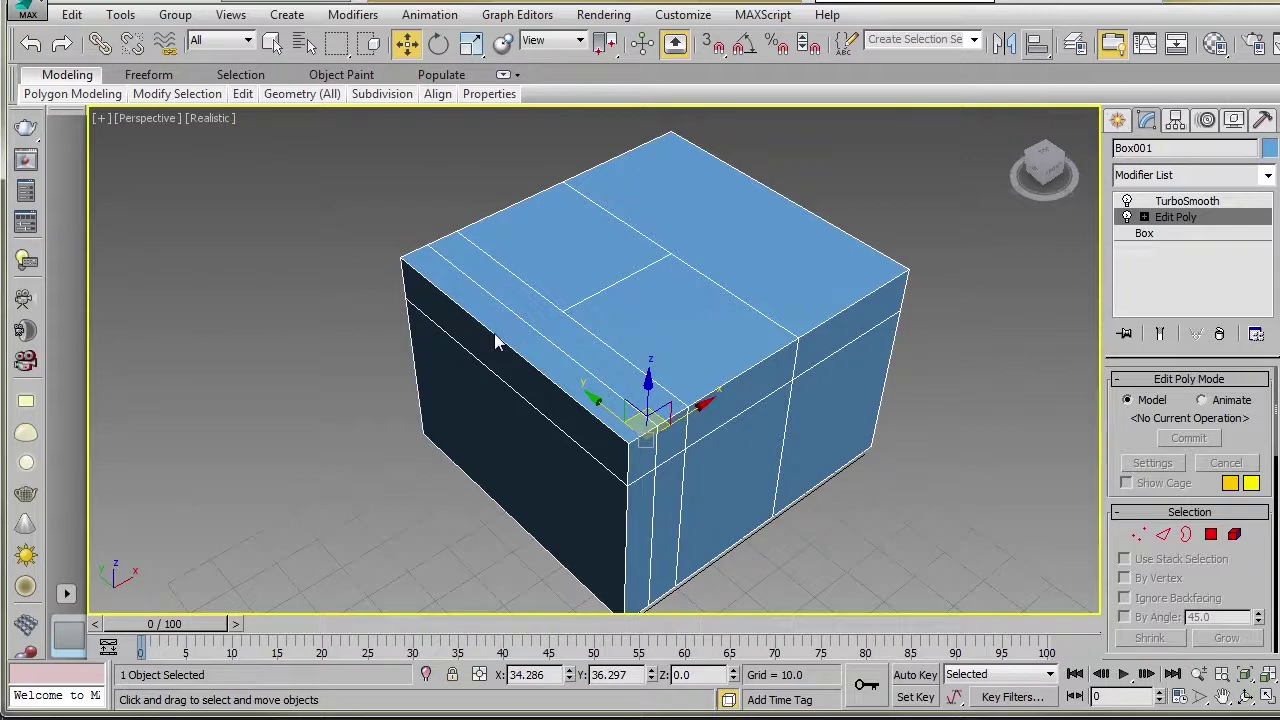
Step: Open the keyboard shortcut customization, look at the save location for the shortcut file, and cancel saving
{"action": "left_click", "coordinate": [683, 14]}
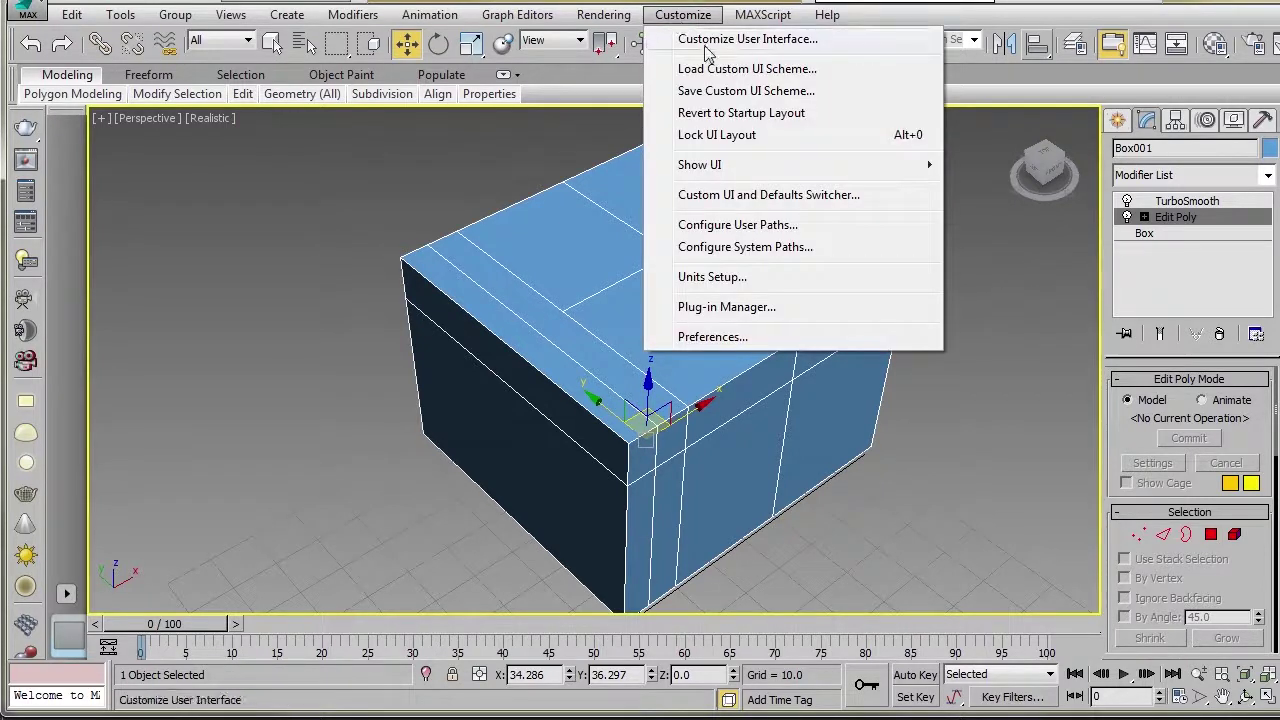
{"action": "left_click", "coordinate": [740, 40]}
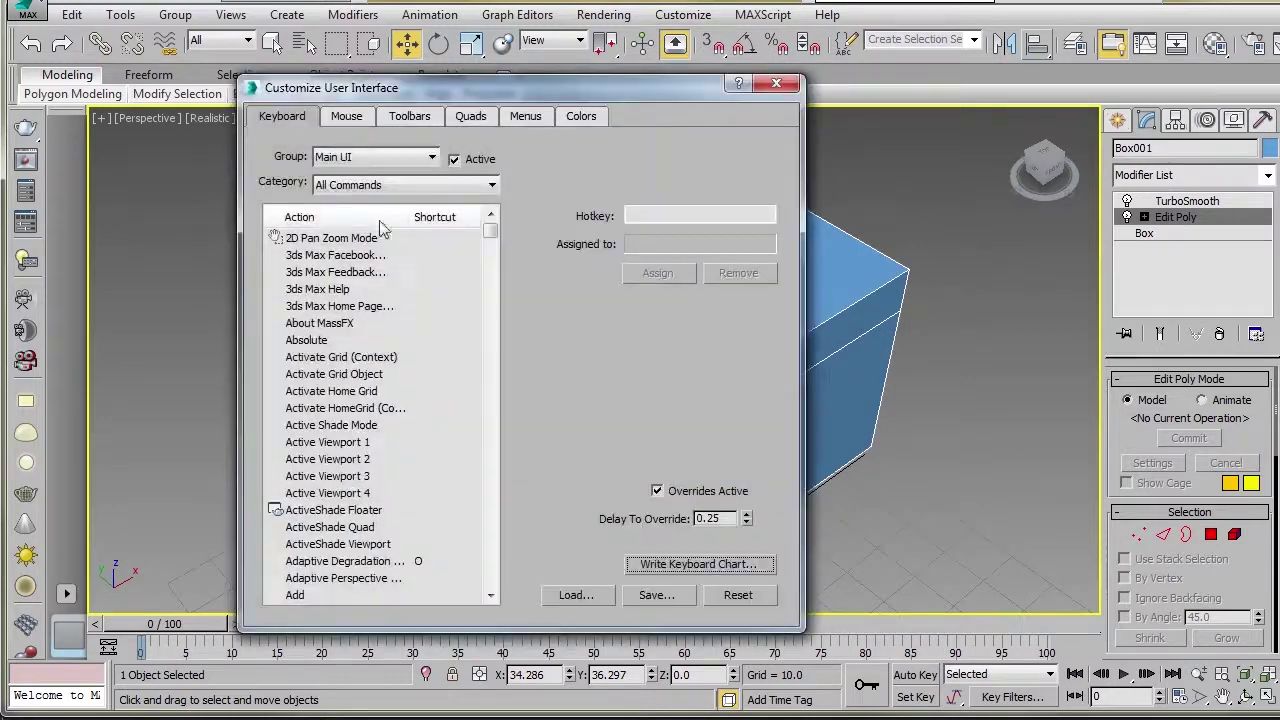
{"action": "left_click_drag", "start_coordinate": [349, 95], "coordinate": [648, 100]}
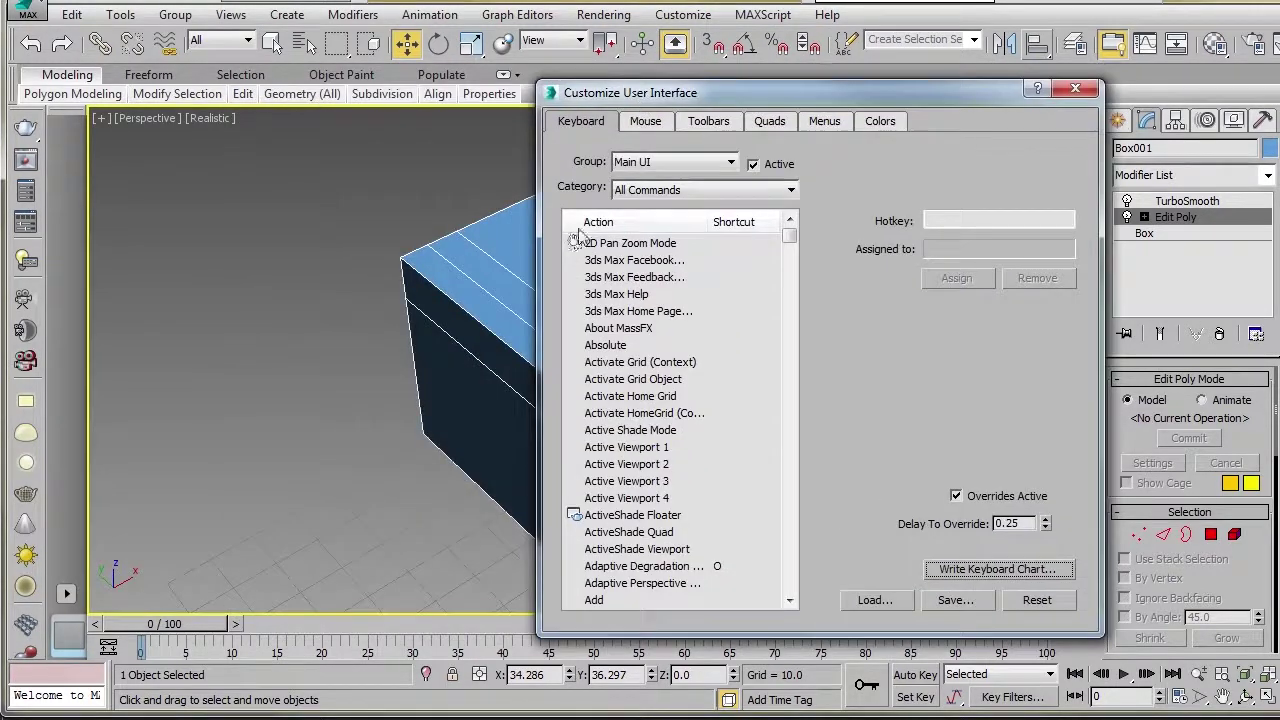
{"action": "left_click", "coordinate": [952, 600]}
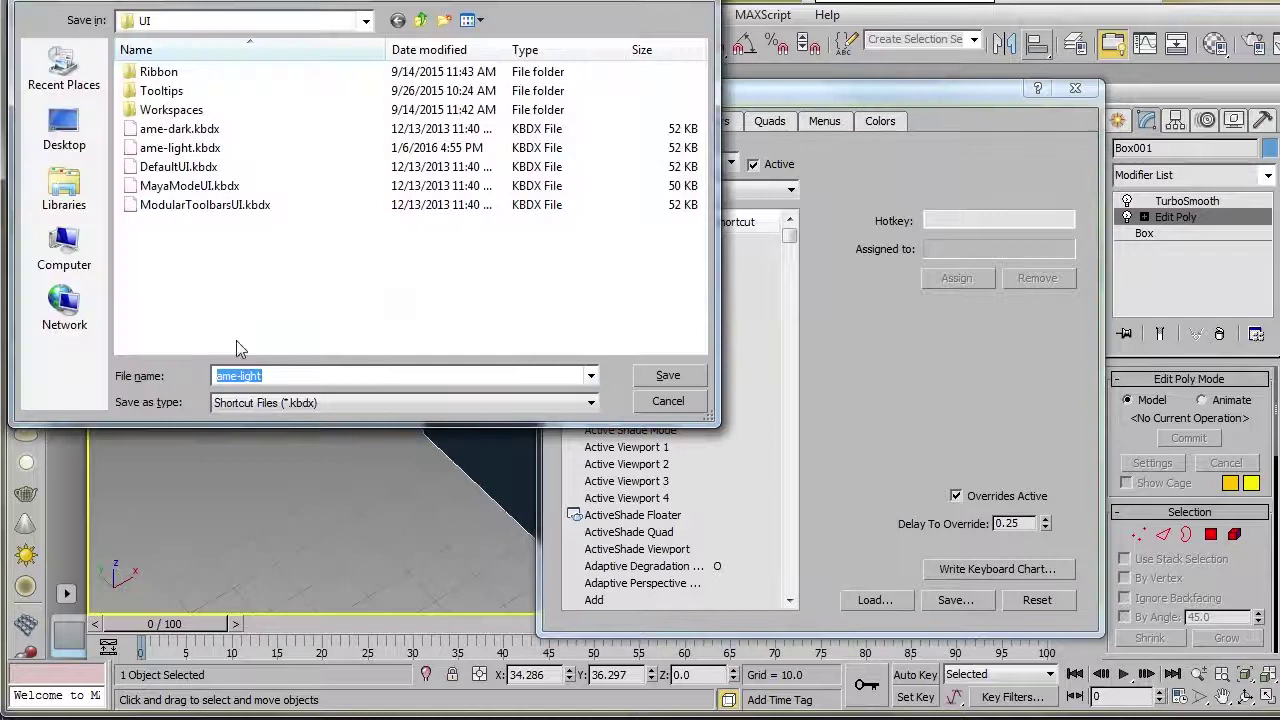
{"action": "left_click", "coordinate": [669, 404]}
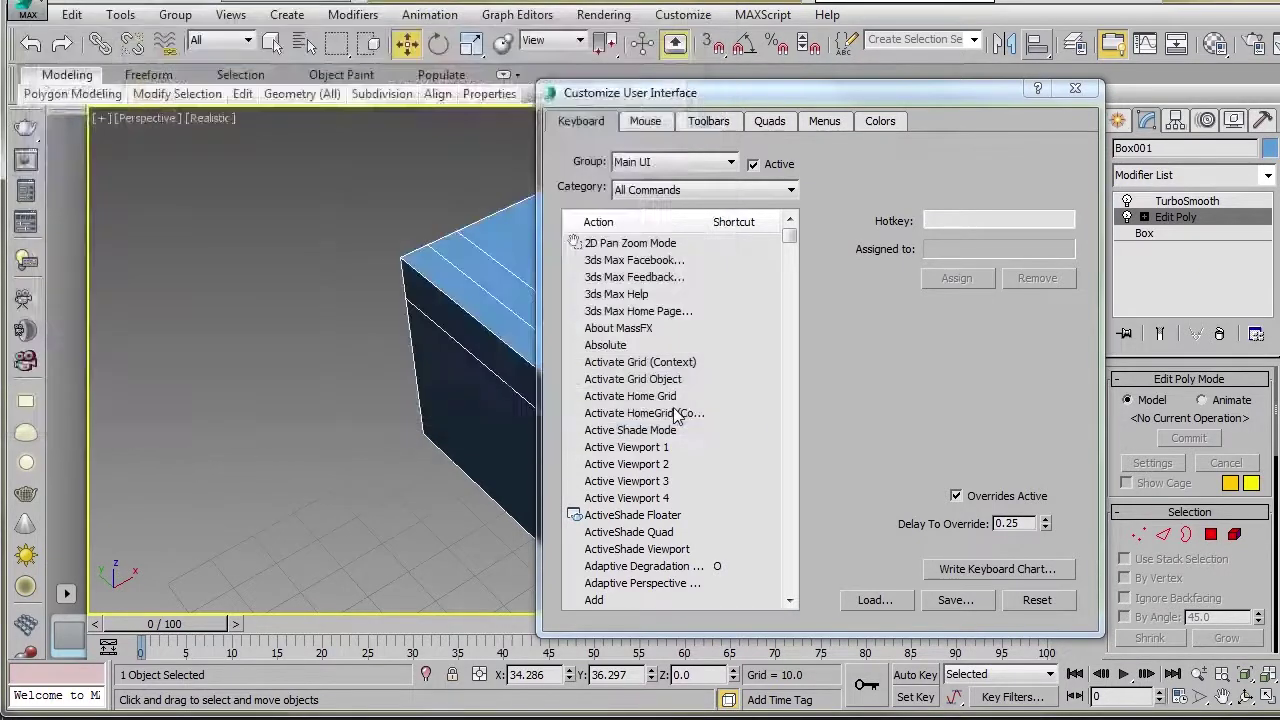
Step: View the keyboard shortcuts of the Editable Poly group and close the customization
{"action": "left_click_drag", "start_coordinate": [921, 113], "coordinate": [688, 120]}
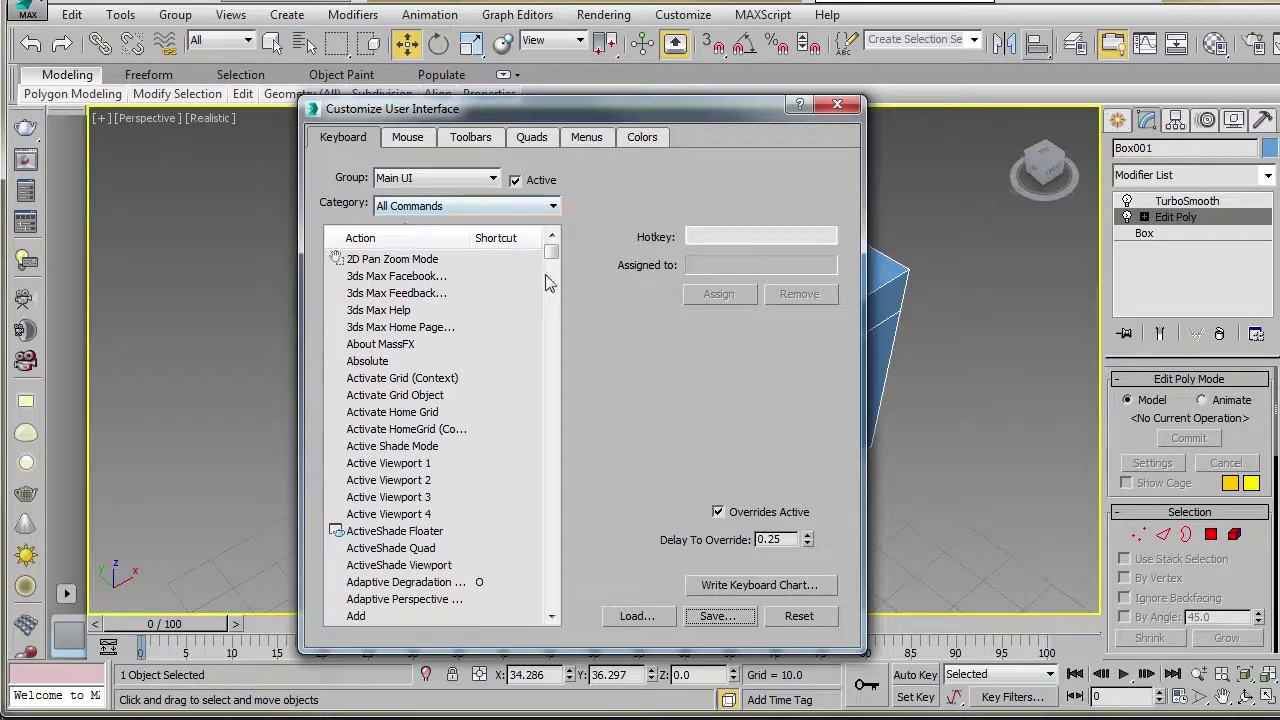
{"action": "left_click", "coordinate": [400, 178]}
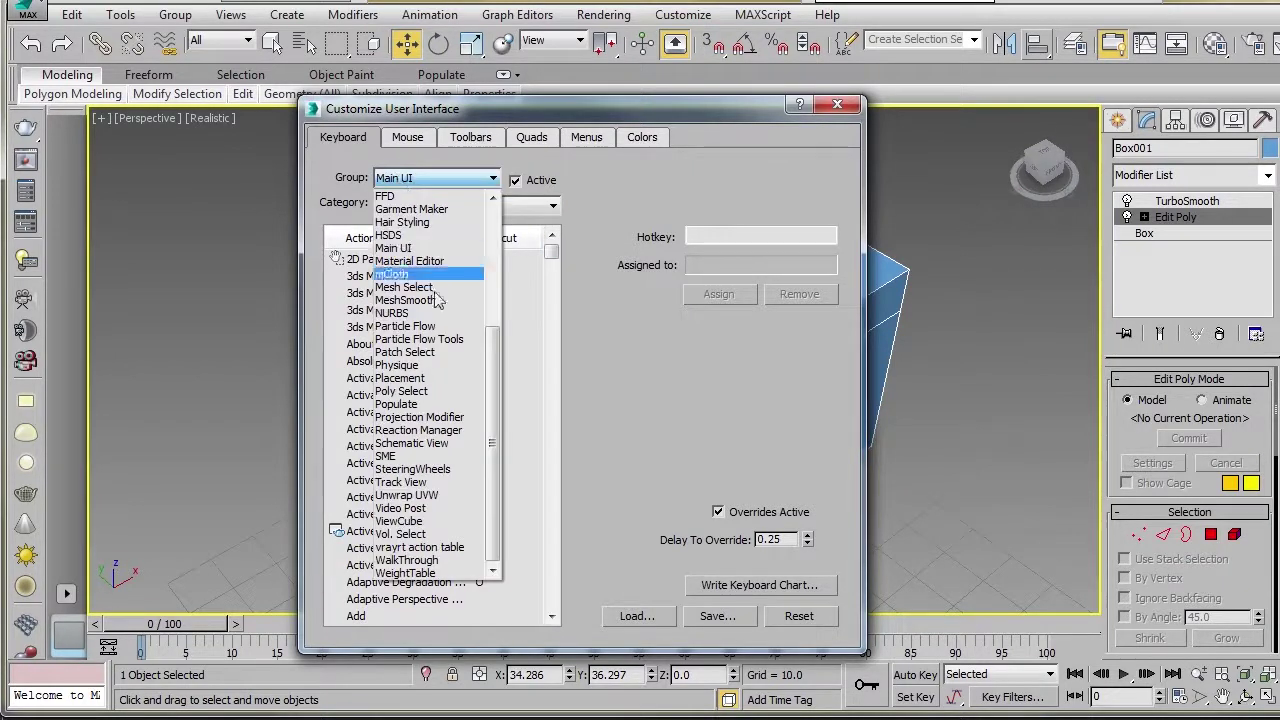
{"action": "scroll", "coordinate": [420, 340], "scroll_direction": "up", "scroll_amount": 5}
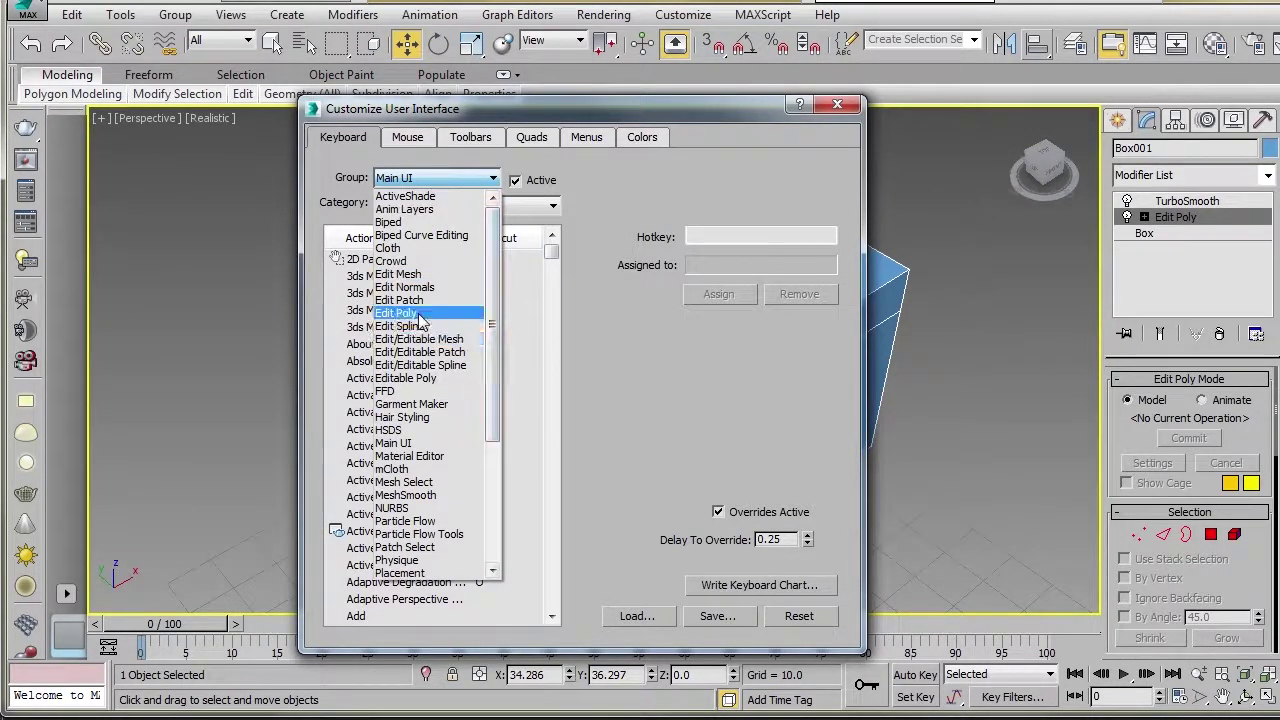
{"action": "left_click", "coordinate": [430, 379]}
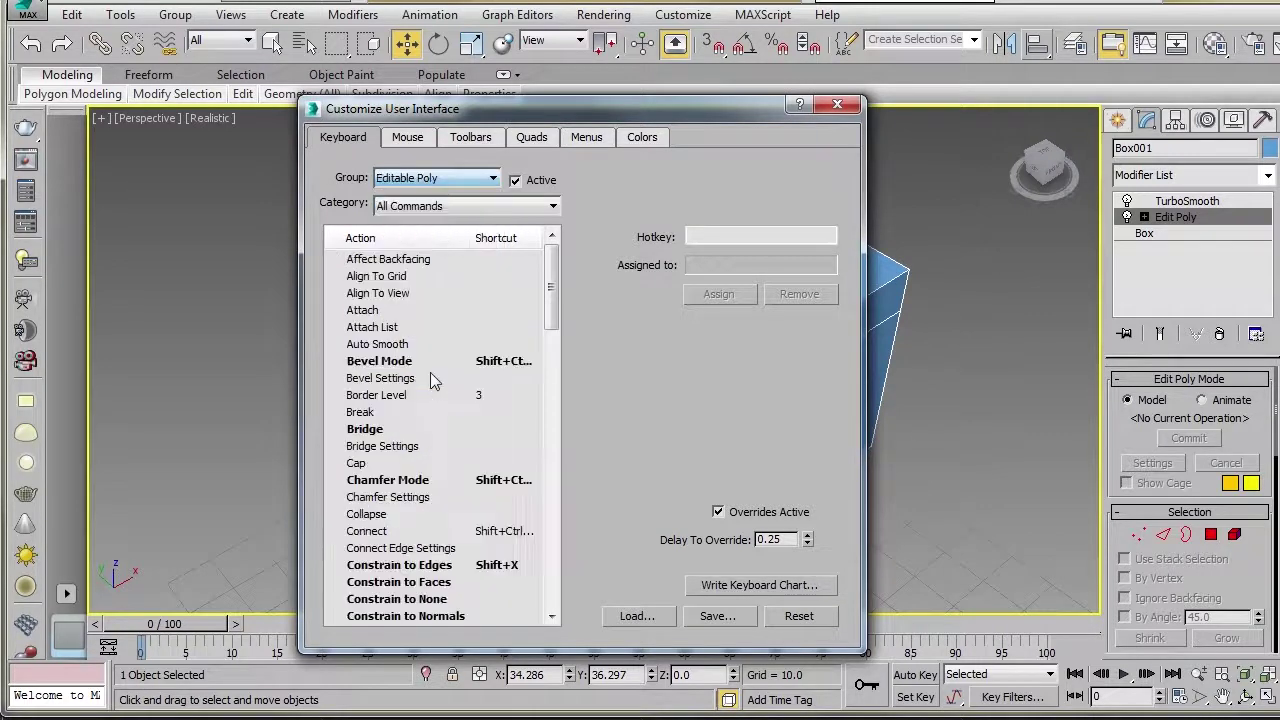
{"action": "left_click", "coordinate": [838, 104]}
Step: Collapse the box's entire modifier stack into an Editable Poly
{"action": "right_click", "coordinate": [1176, 218]}
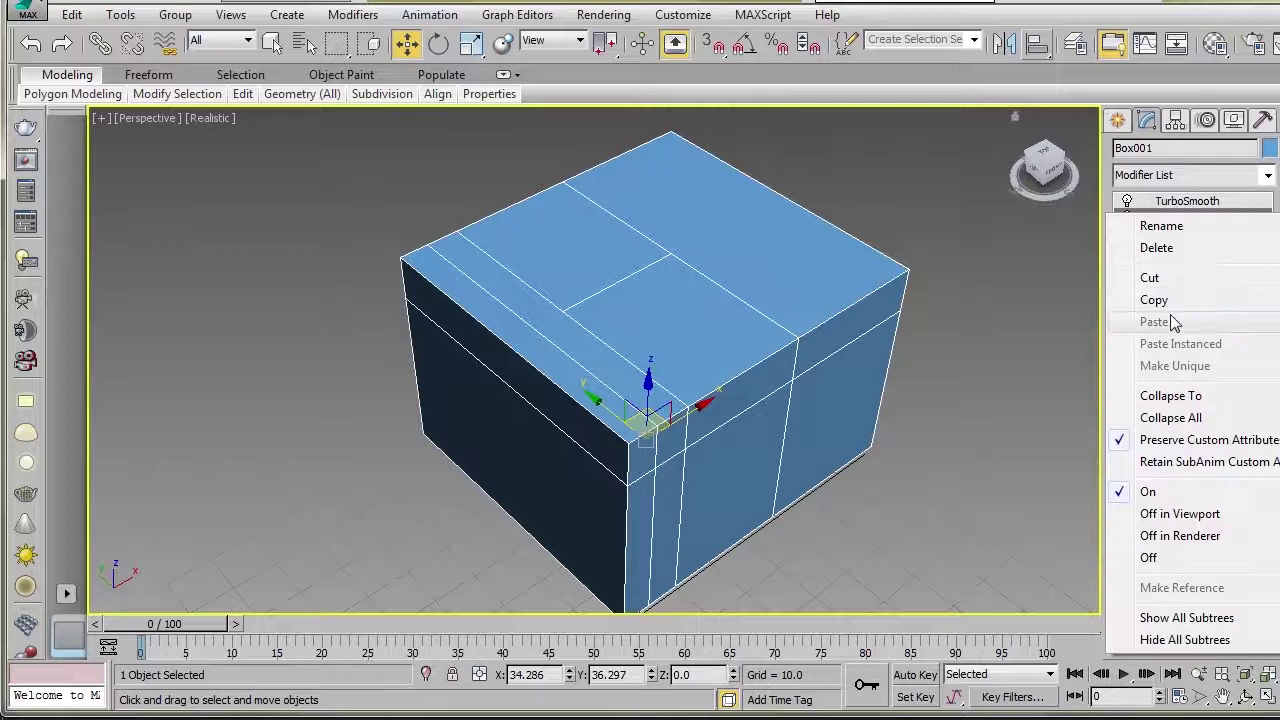
{"action": "left_click", "coordinate": [1170, 418]}
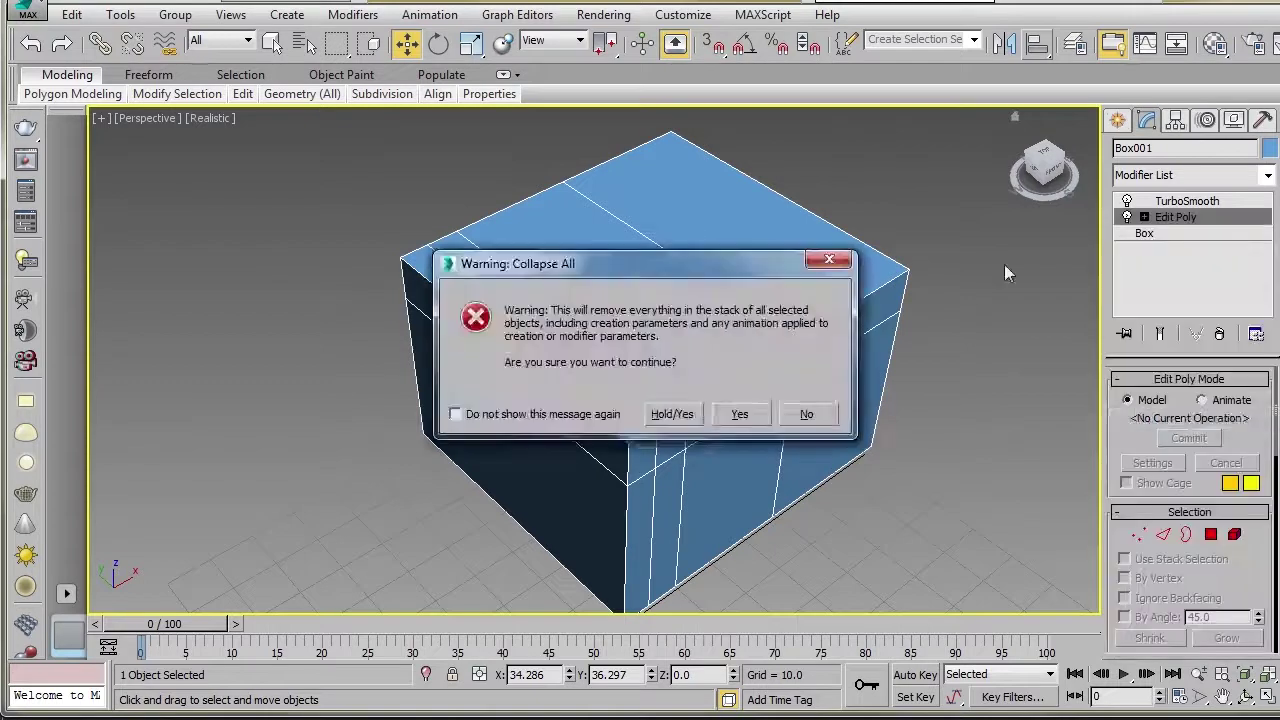
{"action": "left_click", "coordinate": [739, 414]}
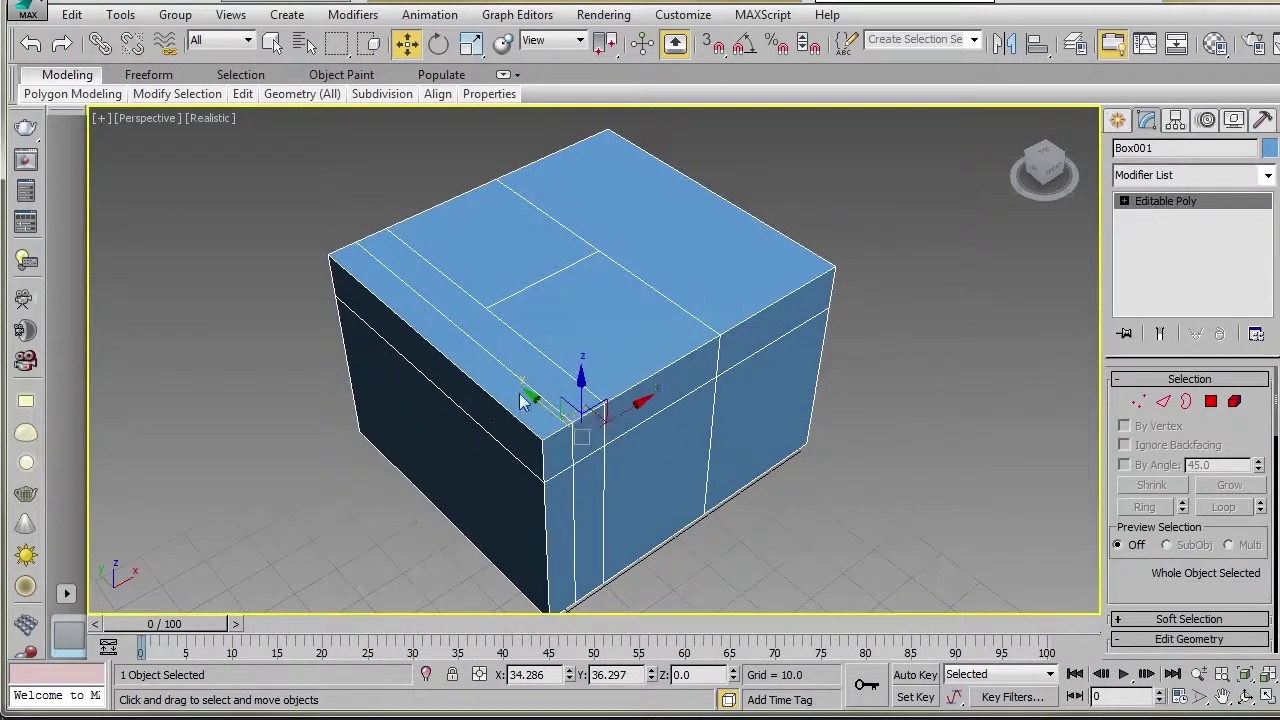
Step: Add an Edit Poly modifier on top of the Editable Poly and switch between the two stack levels to compare them
{"action": "left_click", "coordinate": [1266, 176]}
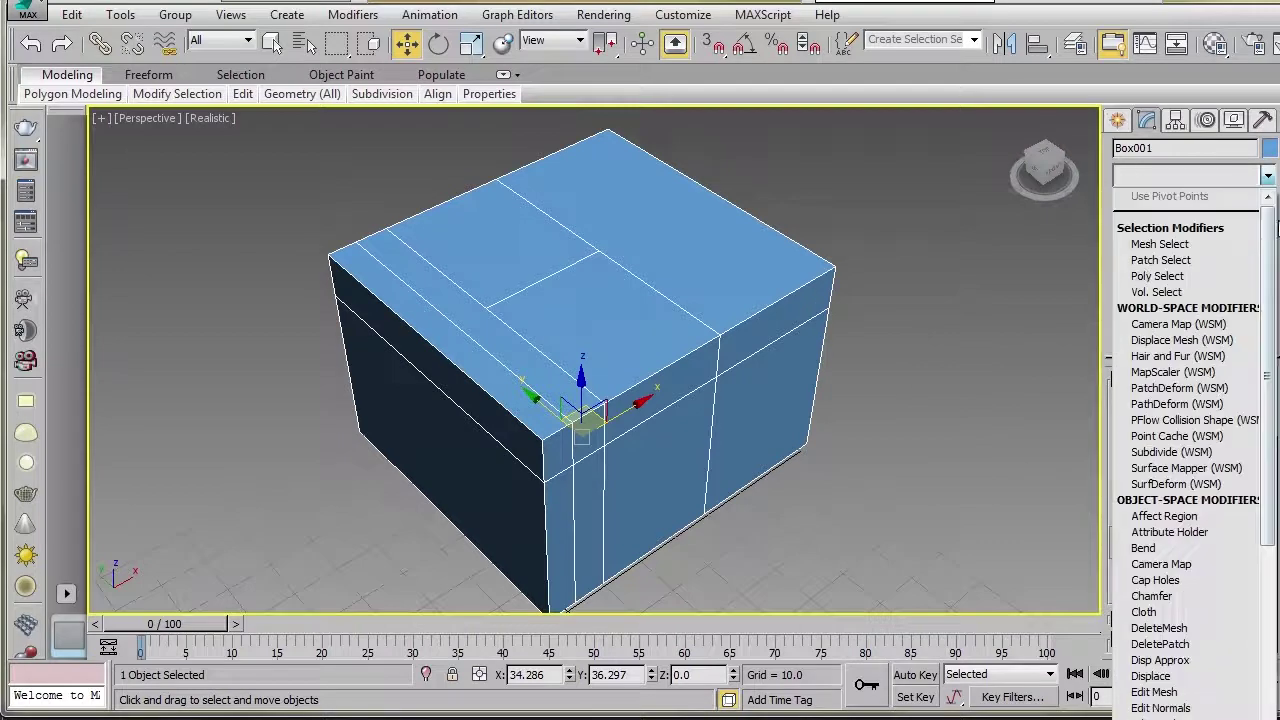
{"action": "scroll", "coordinate": [1275, 340], "scroll_direction": "down", "scroll_amount": 4}
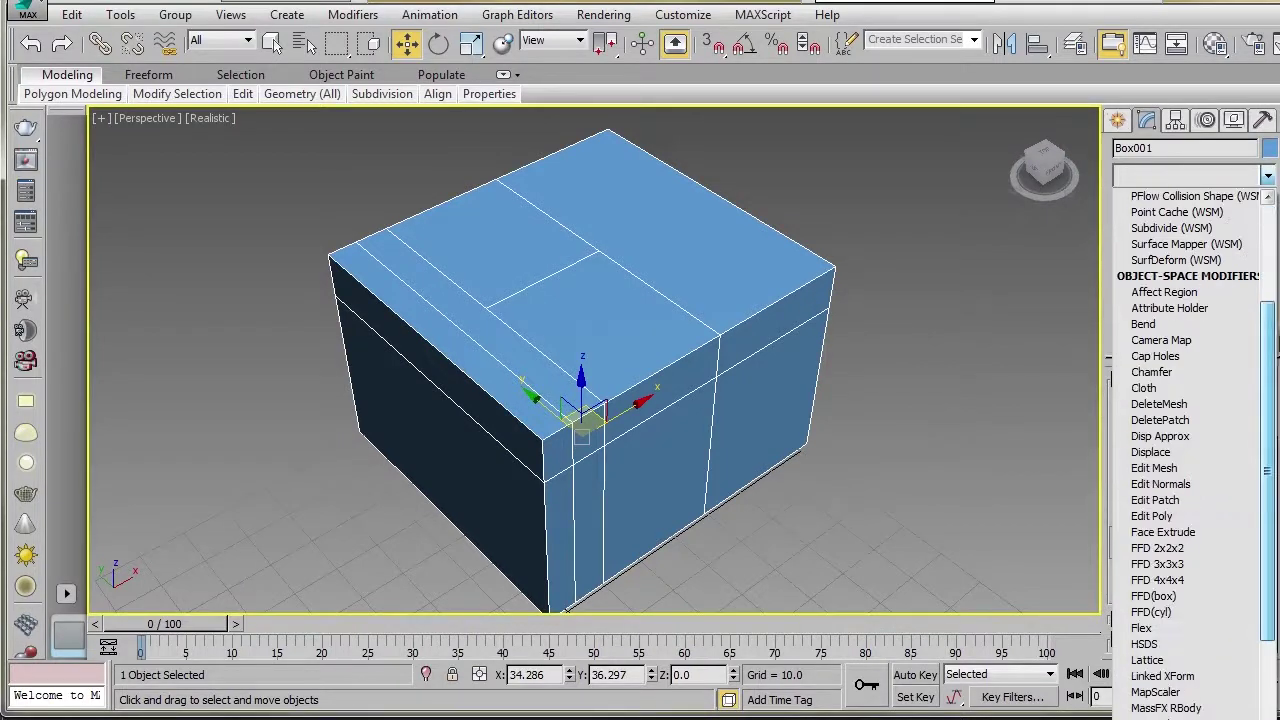
{"action": "left_click", "coordinate": [1152, 516]}
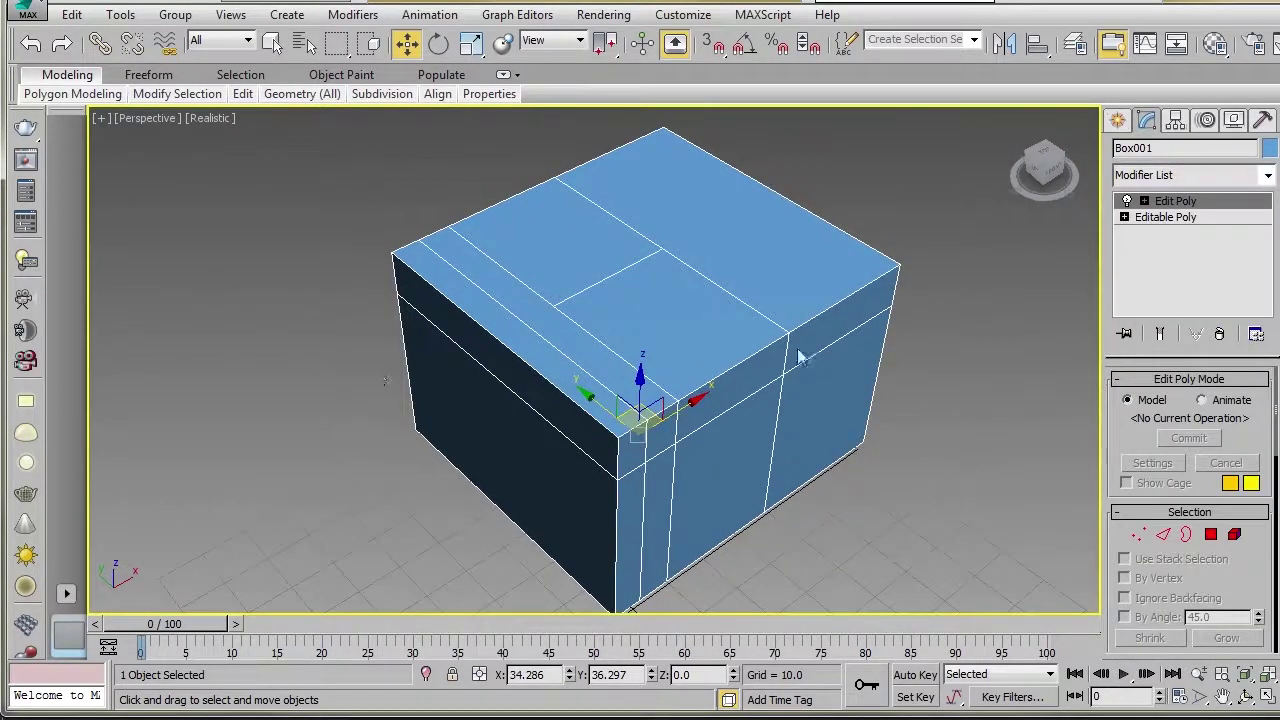
{"action": "middle_click_drag", "start_coordinate": [800, 358], "coordinate": [800, 318], "text": "alt"}
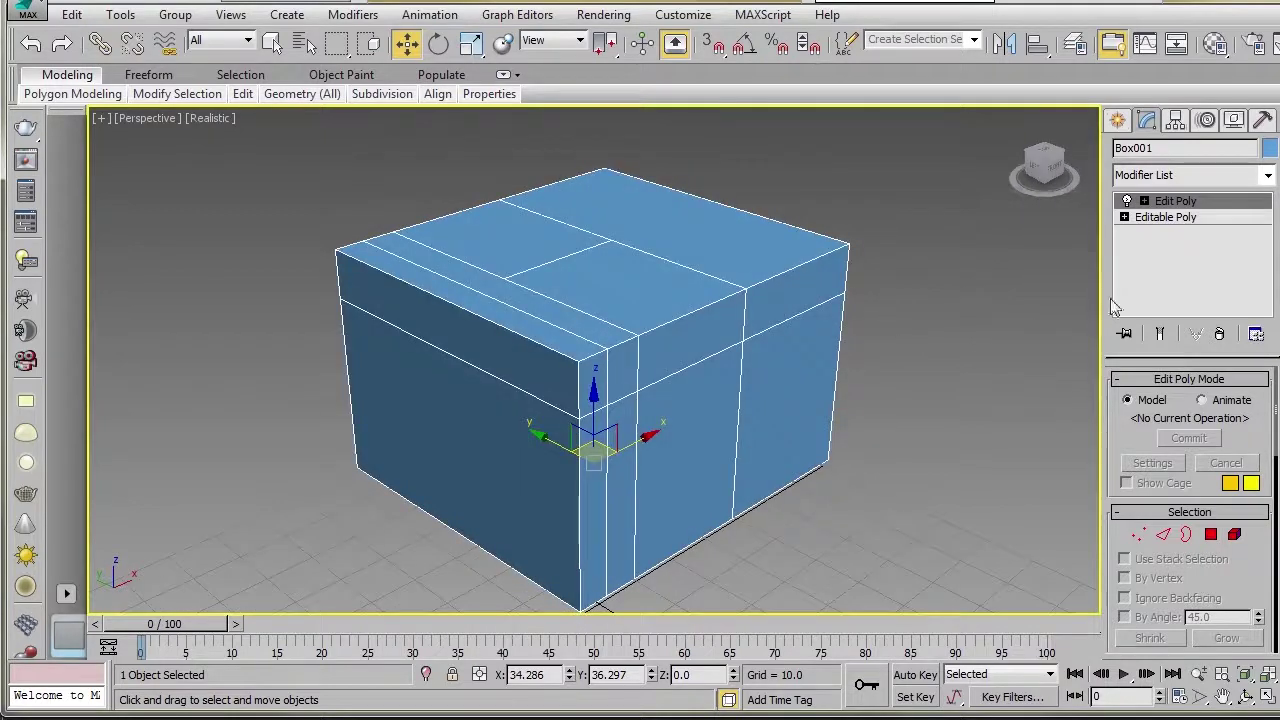
{"action": "left_click", "coordinate": [1170, 218]}
{"action": "left_click", "coordinate": [1178, 201]}
{"action": "left_click", "coordinate": [1166, 218]}
Step: Reopen the keyboard shortcut customization, view the Material Editor and Edit Poly groups, and close it
{"action": "left_click", "coordinate": [683, 14]}
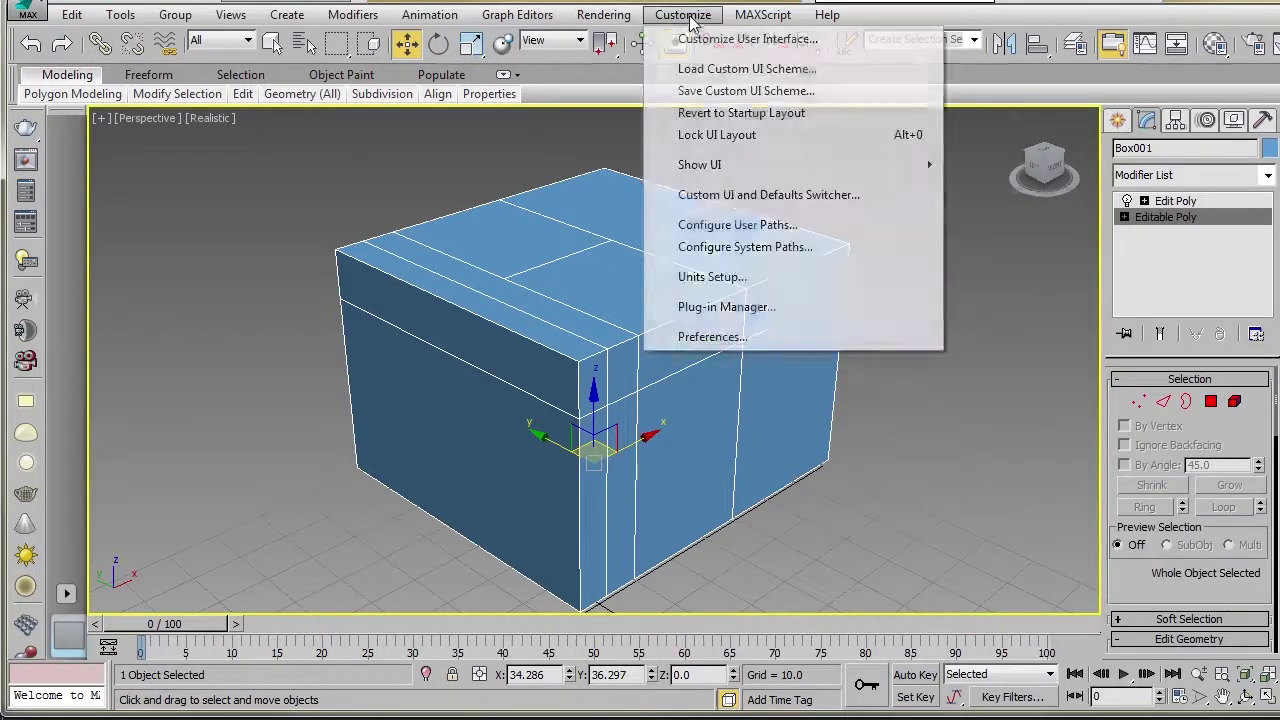
{"action": "left_click", "coordinate": [730, 37]}
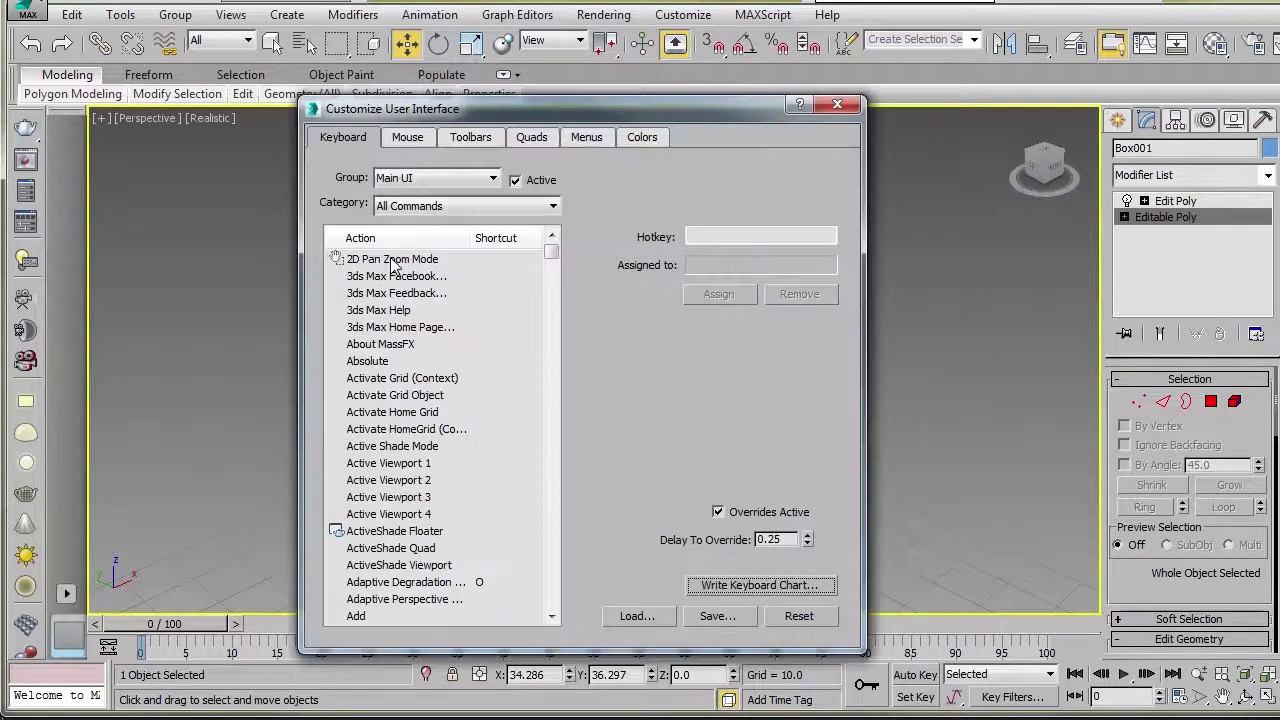
{"action": "left_click", "coordinate": [390, 277]}
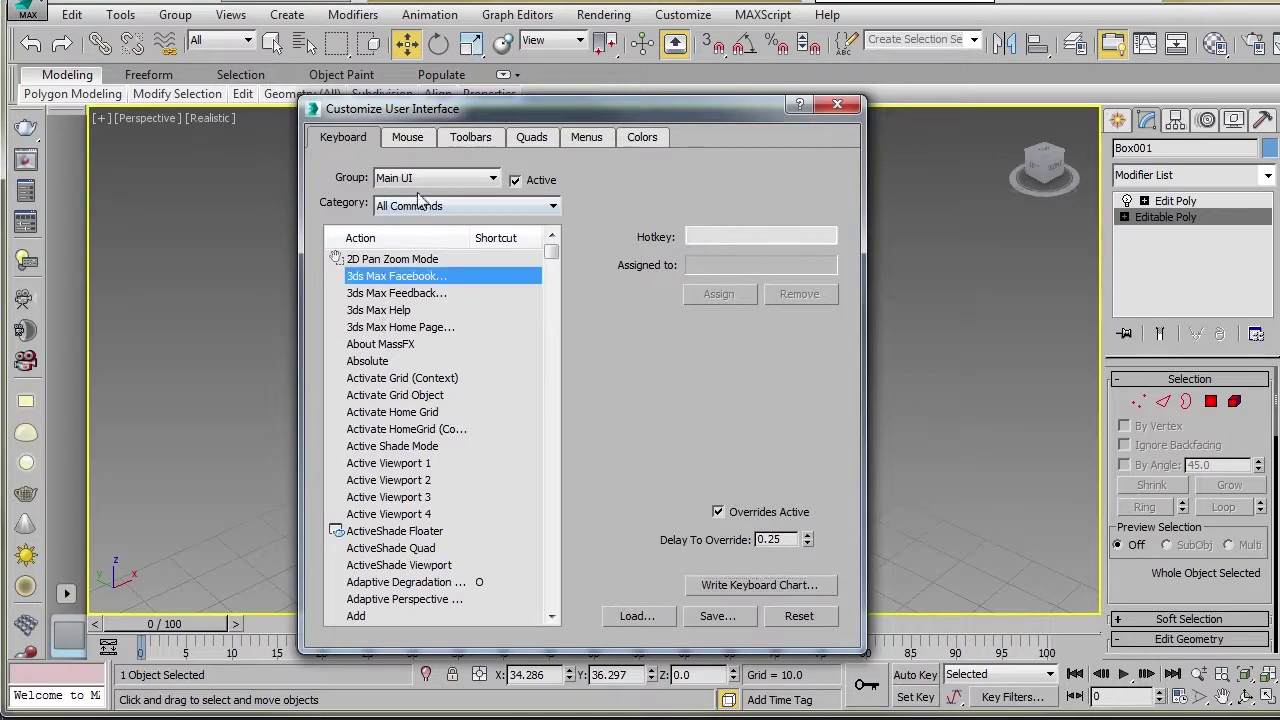
{"action": "left_click", "coordinate": [420, 180]}
{"action": "left_click", "coordinate": [430, 261]}
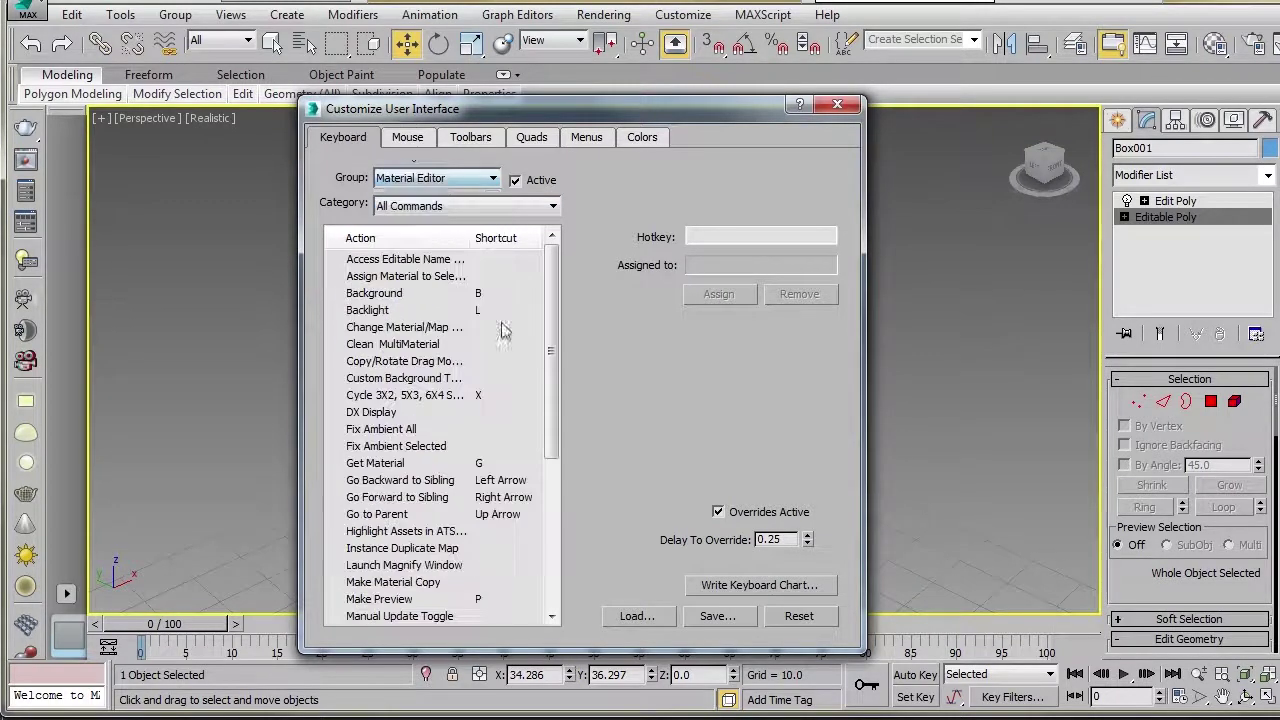
{"action": "left_click", "coordinate": [423, 178]}
{"action": "left_click_drag", "start_coordinate": [497, 338], "coordinate": [506, 271]}
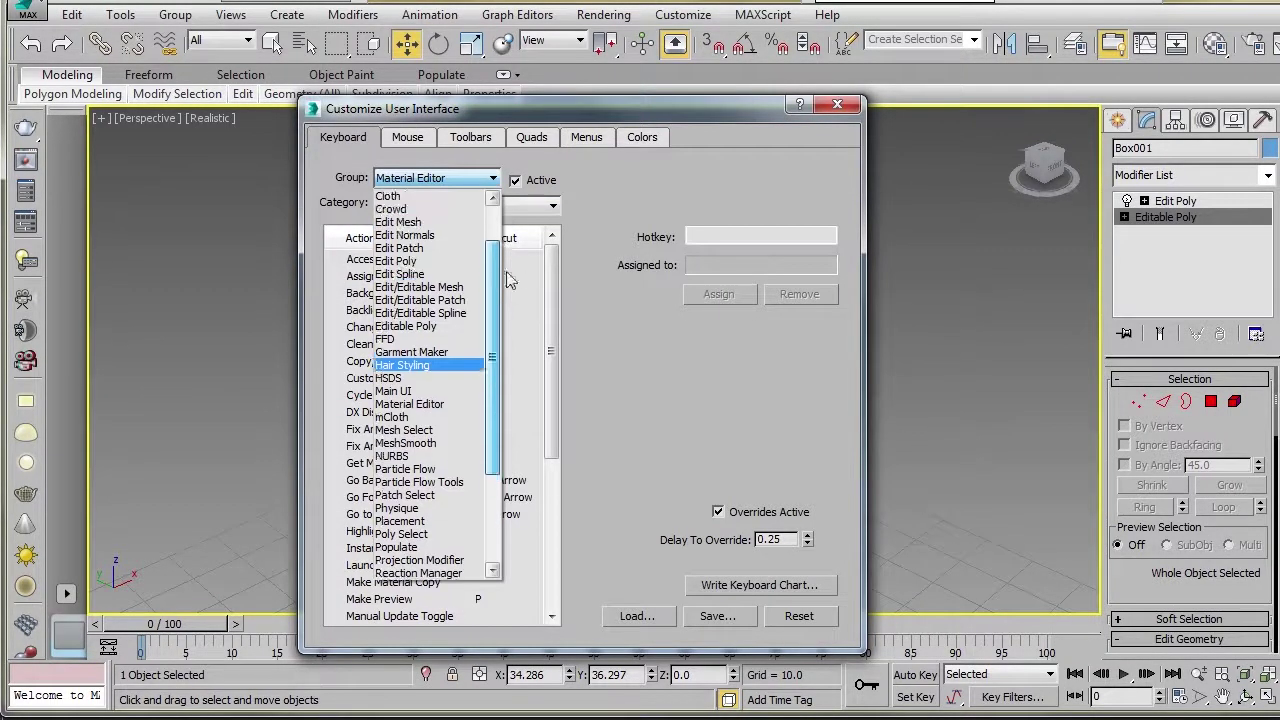
{"action": "left_click", "coordinate": [475, 258]}
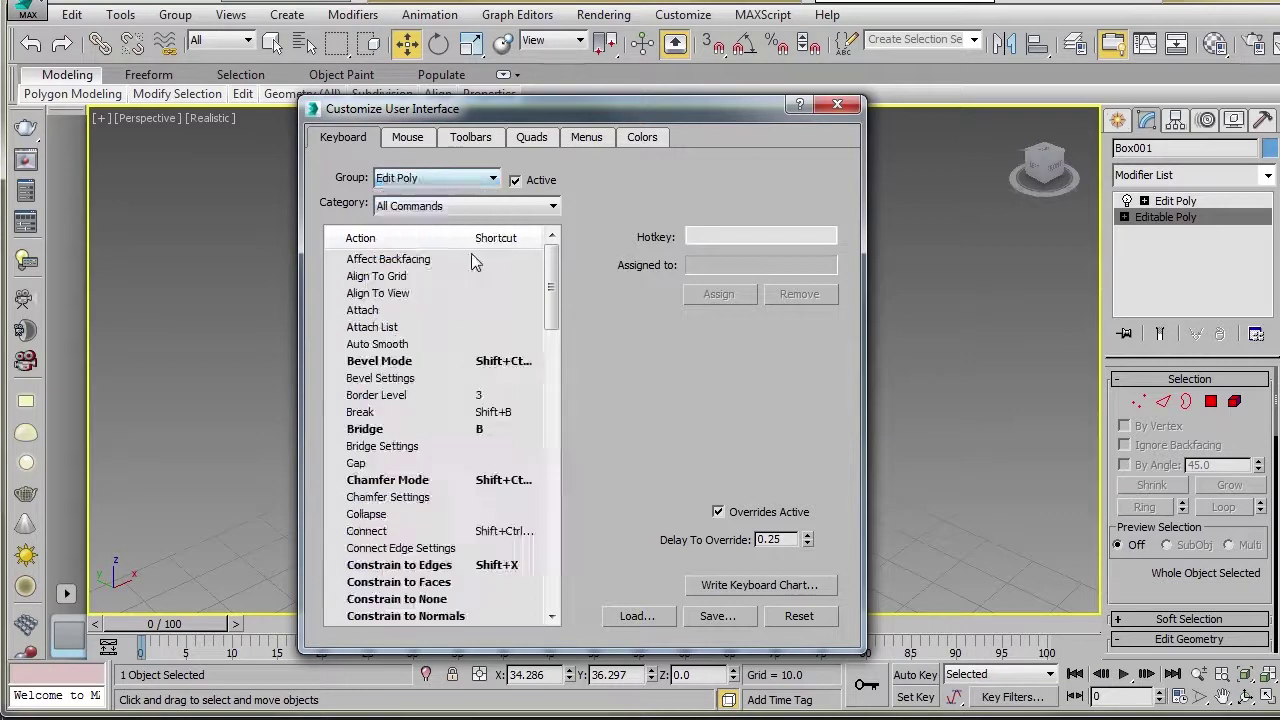
{"action": "left_click", "coordinate": [837, 104]}
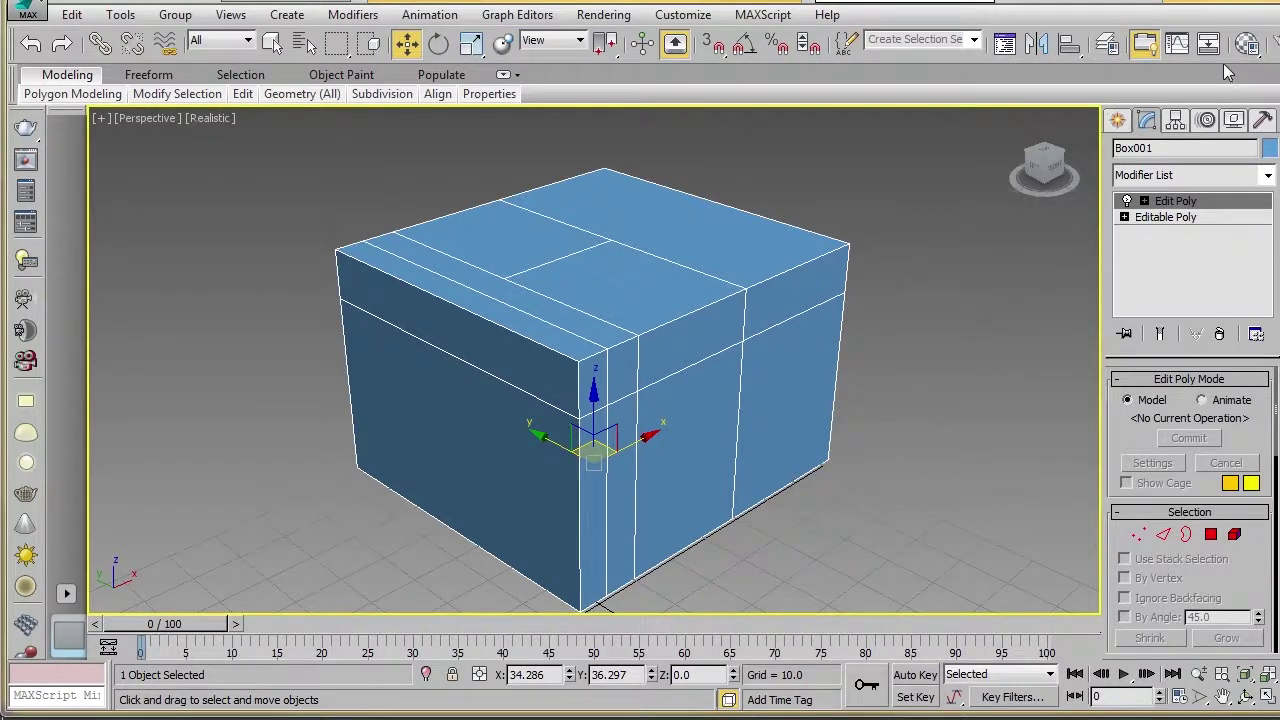
Step: Open the MAXScript Listener, clear its previously recorded commands, and place the window beside the box
{"action": "left_click_drag", "start_coordinate": [1213, 61], "coordinate": [839, 50]}
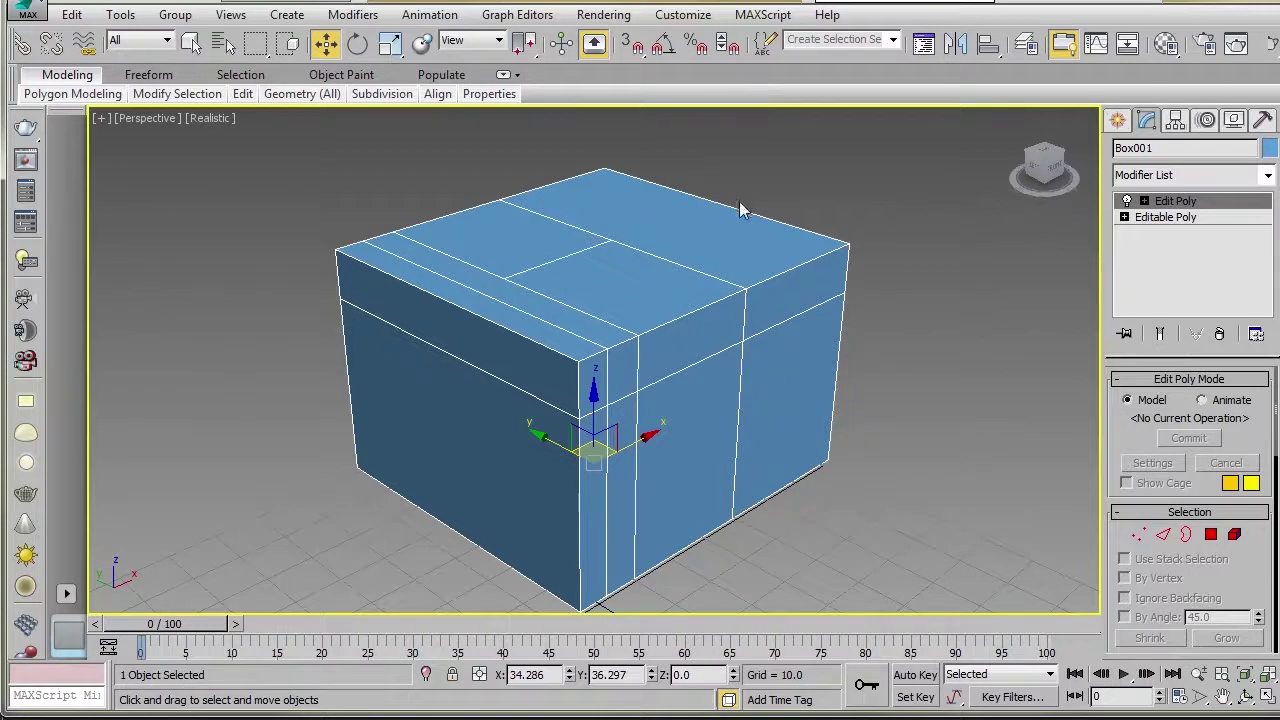
{"action": "left_click", "coordinate": [764, 16]}
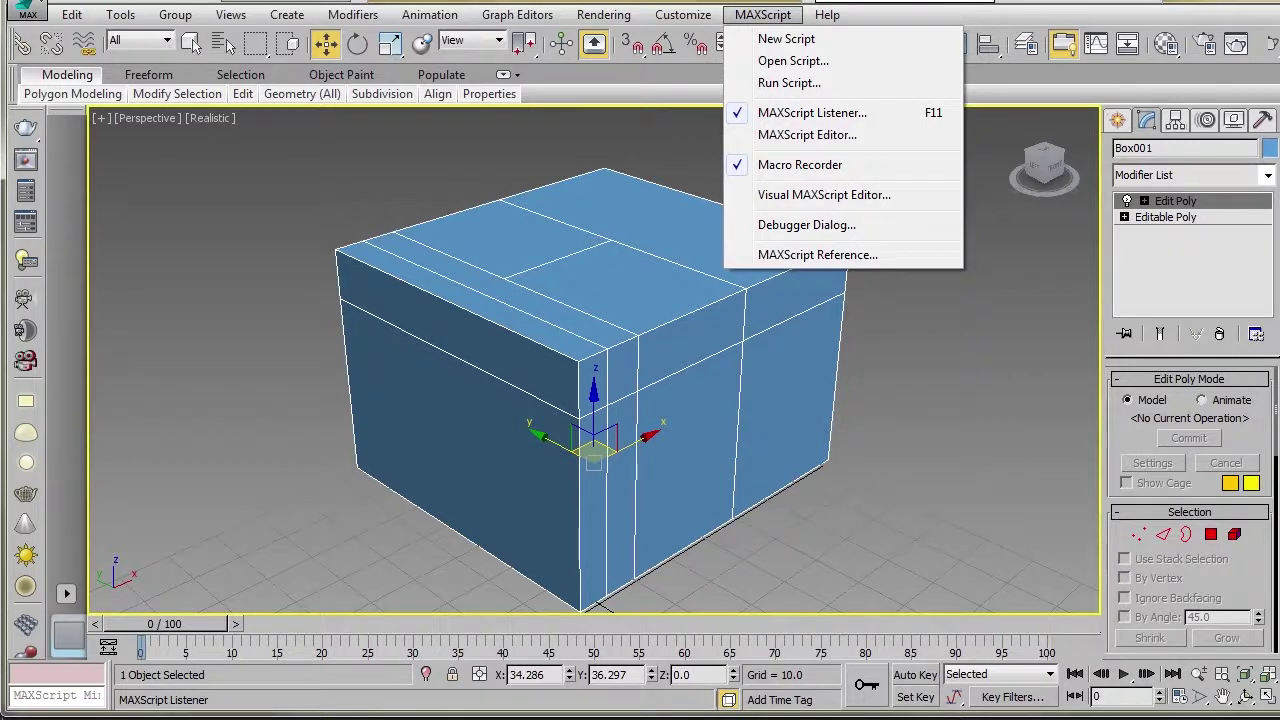
{"action": "left_click", "coordinate": [812, 112]}
{"action": "left_click_drag", "start_coordinate": [571, 86], "coordinate": [534, 112]}
{"action": "left_click", "coordinate": [477, 186]}
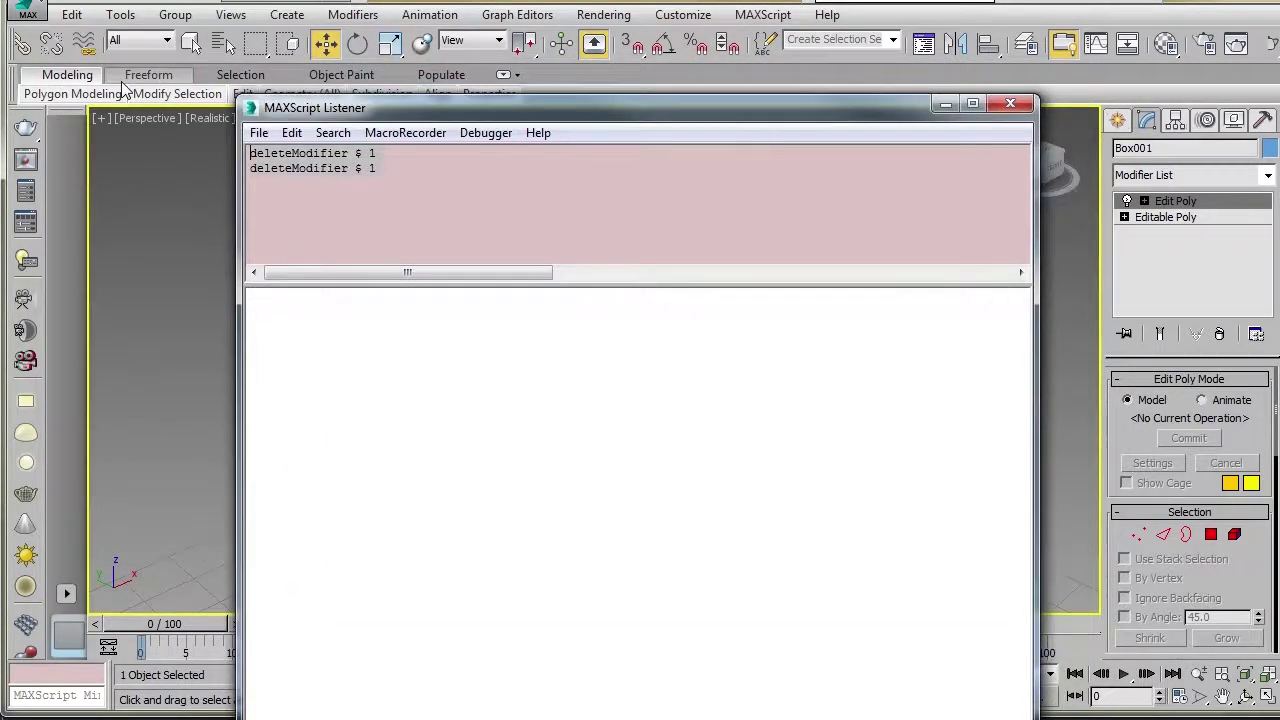
{"action": "key", "text": "ctrl+d"}
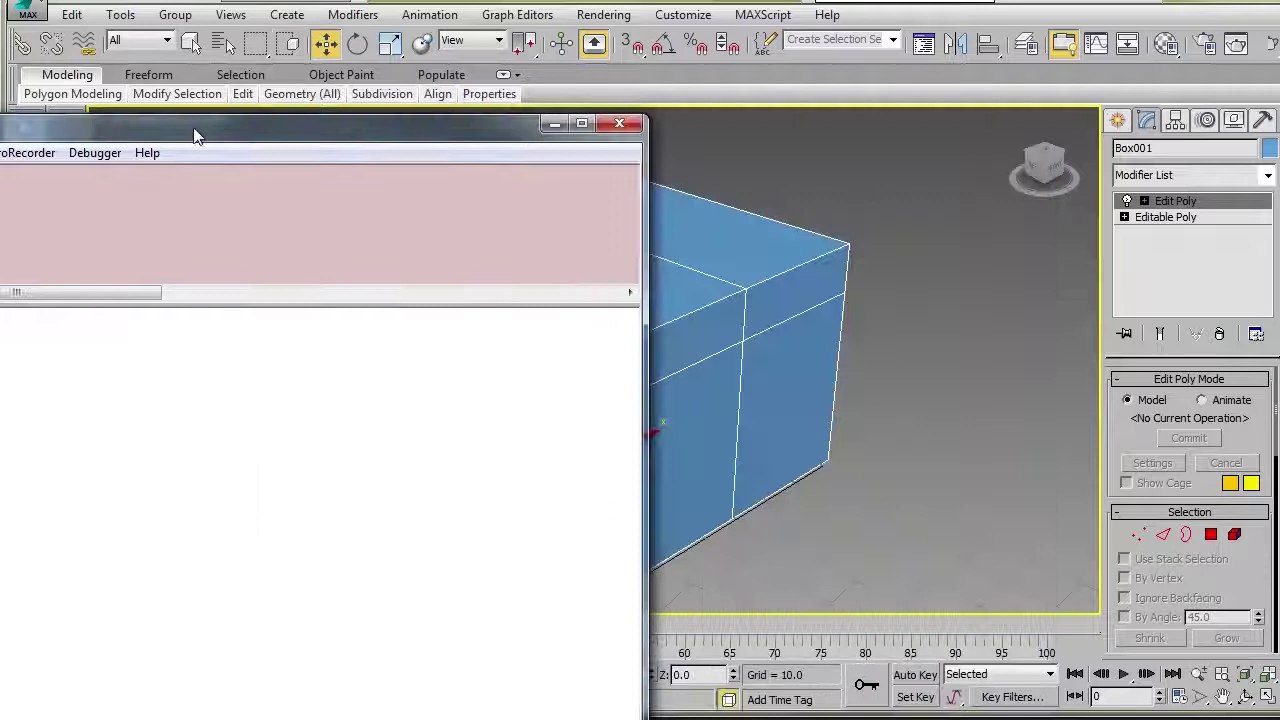
{"action": "left_click_drag", "start_coordinate": [197, 135], "coordinate": [21, 111]}
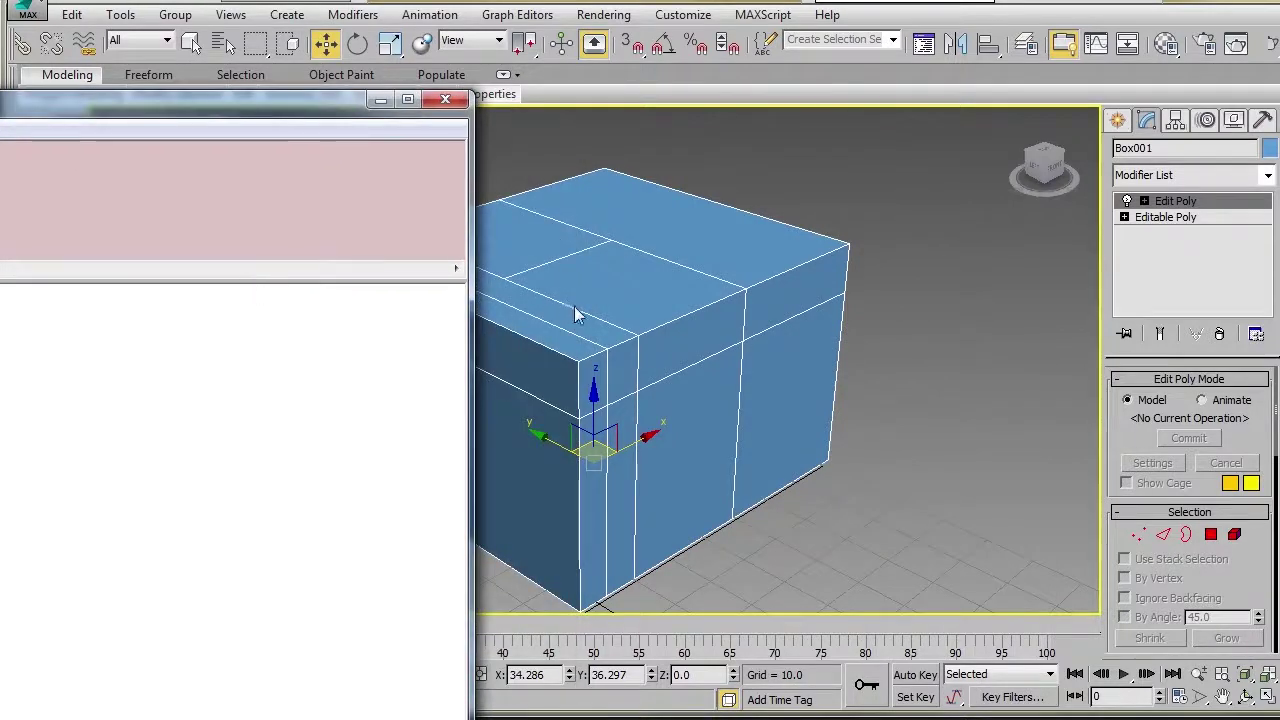
Step: Add a TurboSmooth modifier to the box so that its command is recorded in the Listener
{"action": "middle_click_drag", "start_coordinate": [574, 306], "coordinate": [632, 303]}
{"action": "key", "text": "ctrl+d"}
{"action": "left_click", "coordinate": [700, 293]}
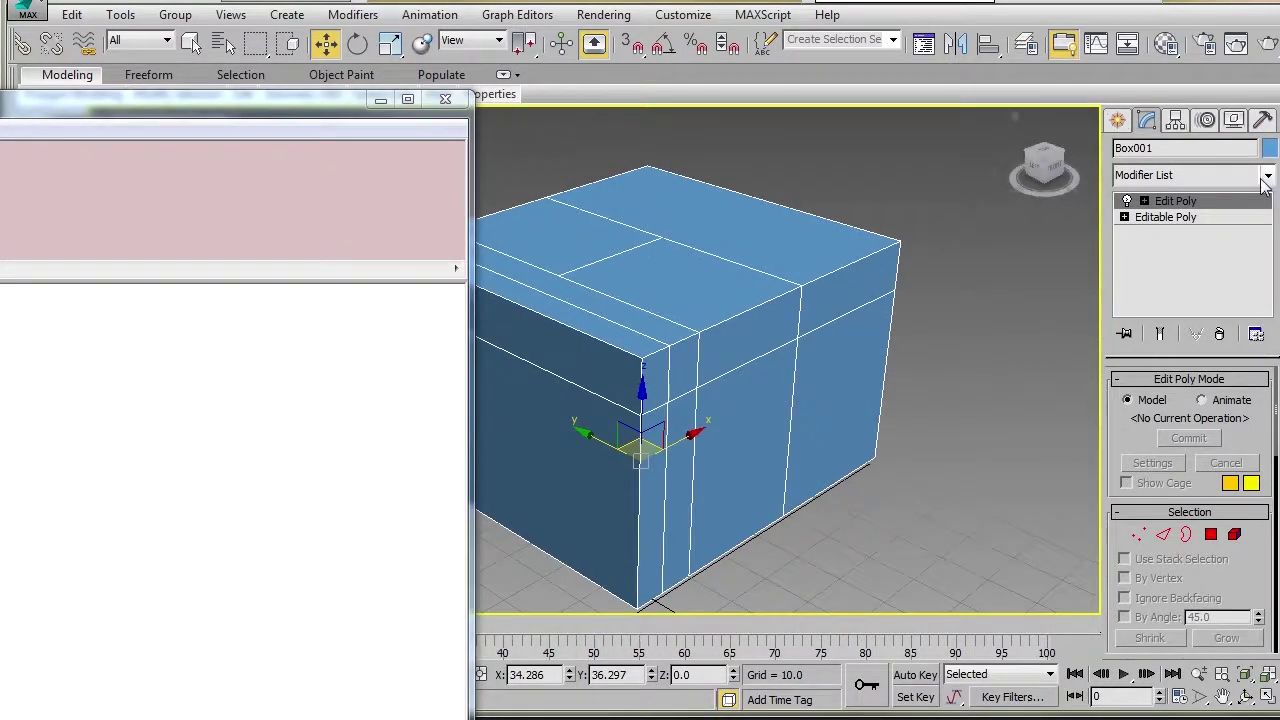
{"action": "left_click", "coordinate": [1267, 176]}
{"action": "scroll", "coordinate": [1172, 690], "scroll_direction": "down", "scroll_amount": 15}
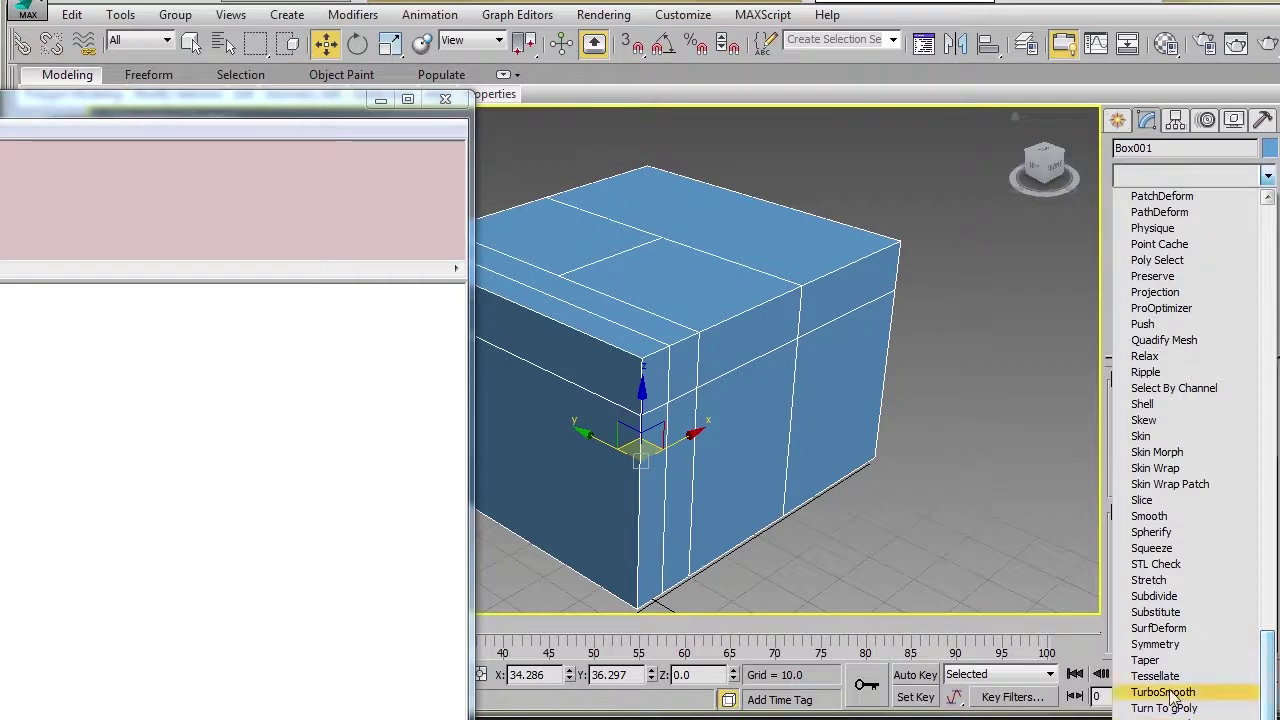
{"action": "left_click", "coordinate": [1163, 692]}
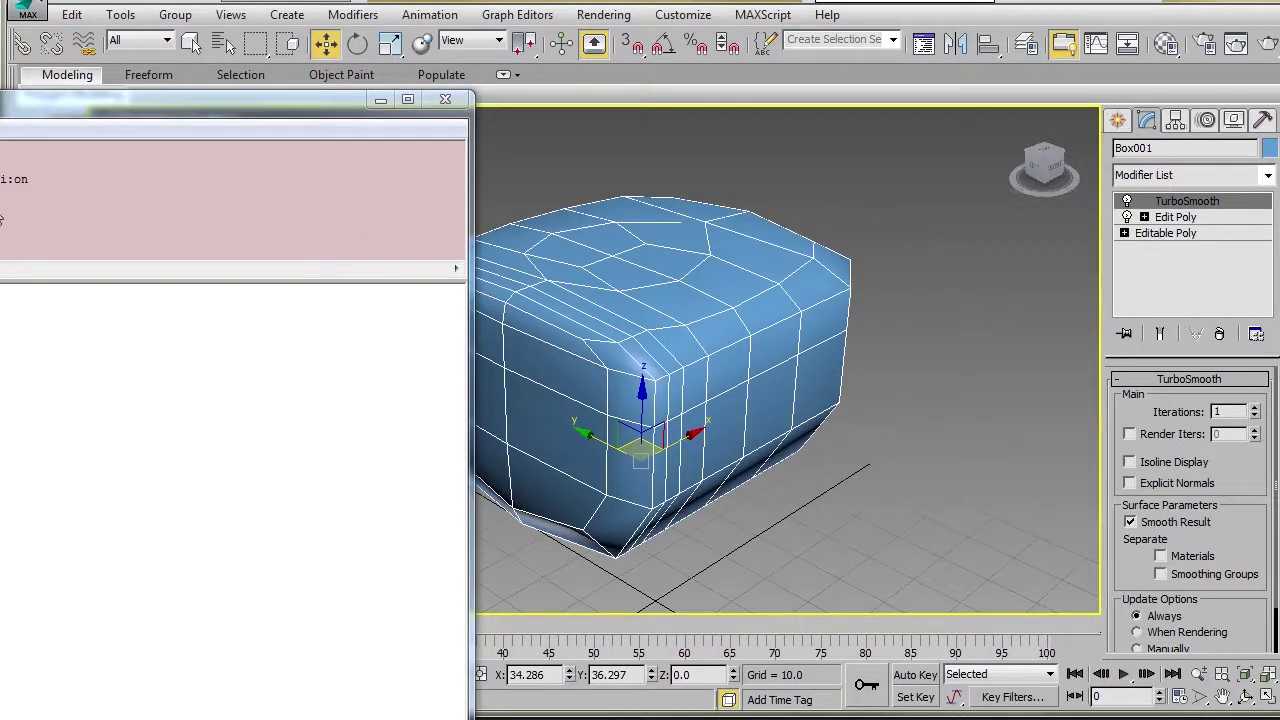
Step: Turn the recorded TurboSmooth command into a main toolbar button and run it twice on the box
{"action": "left_click_drag", "start_coordinate": [35, 180], "coordinate": [0, 198]}
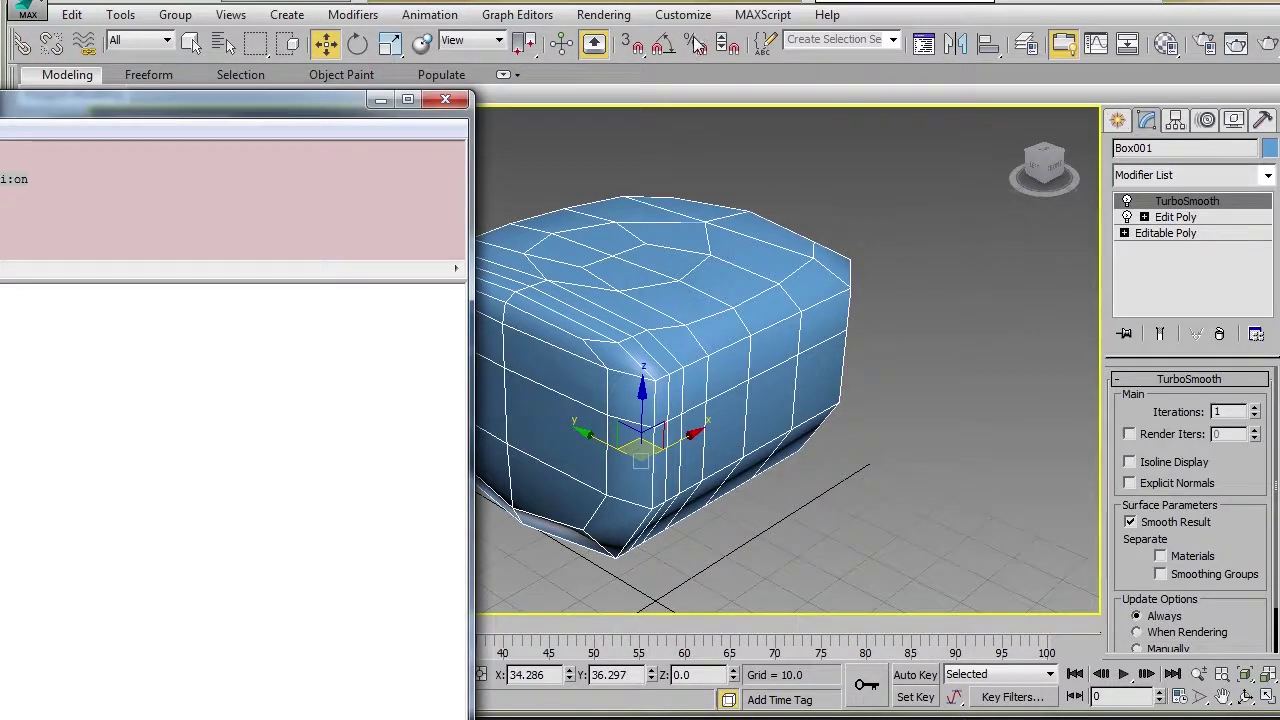
{"action": "left_click_drag", "start_coordinate": [681, 48], "coordinate": [686, 49]}
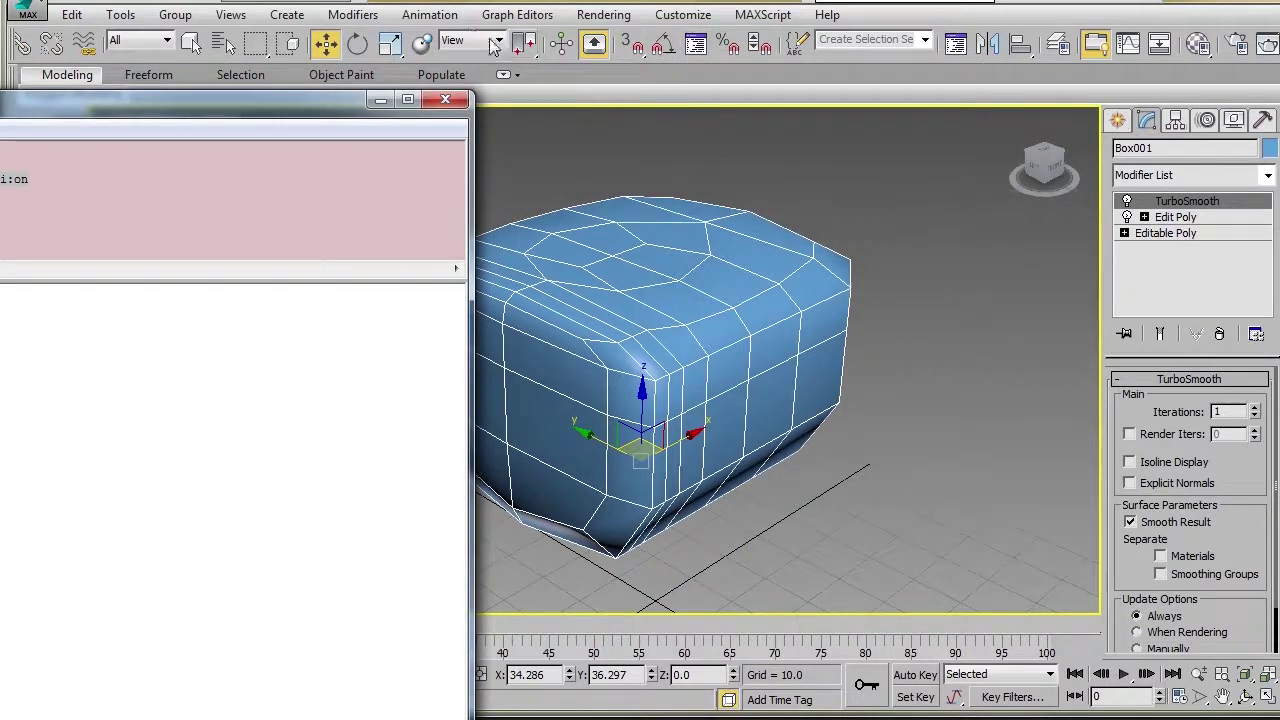
{"action": "left_click", "coordinate": [693, 49]}
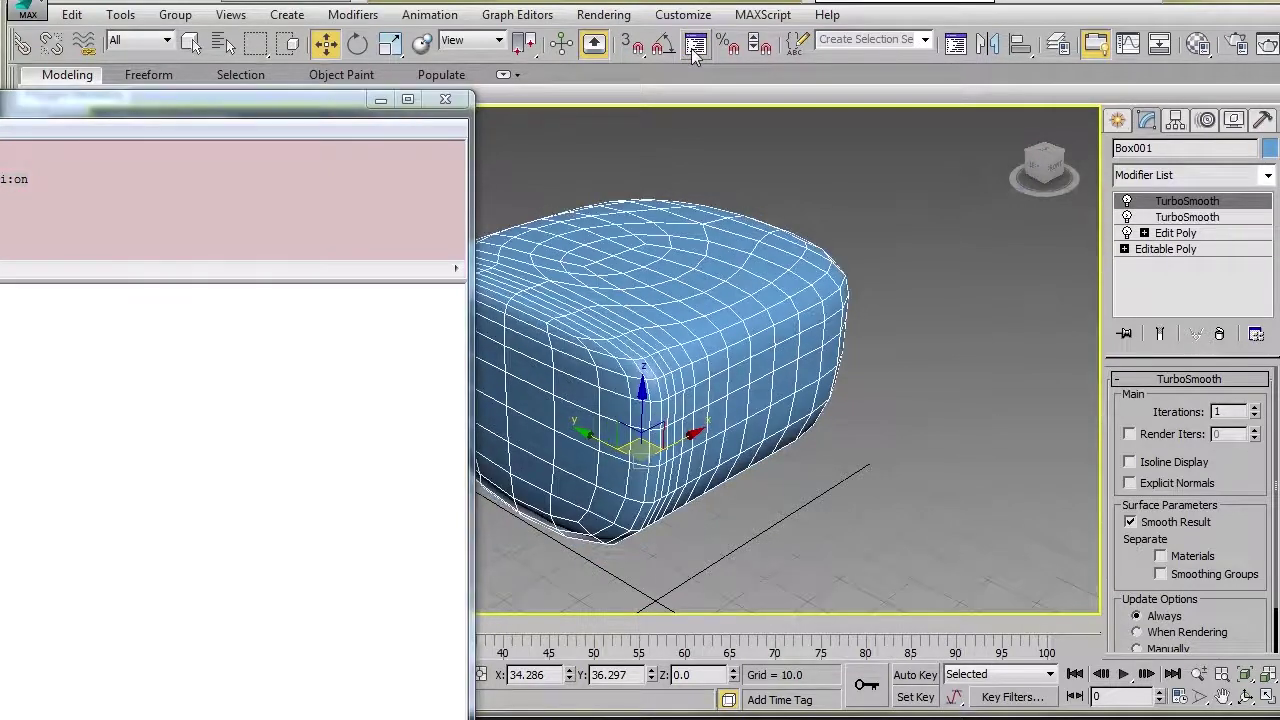
{"action": "left_click", "coordinate": [693, 49]}
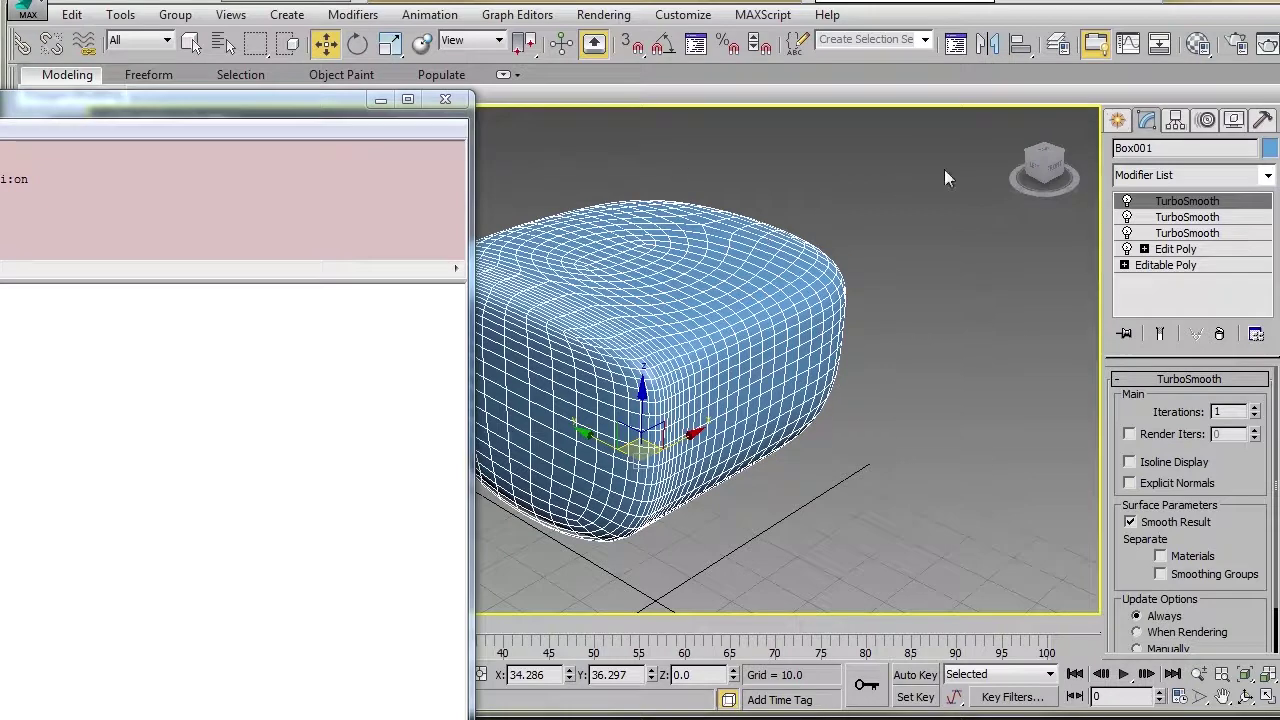
Step: Add an Edit Poly modifier on top of the TurboSmooth modifiers to record its command
{"action": "left_click", "coordinate": [1267, 175]}
{"action": "scroll", "coordinate": [1240, 600], "scroll_direction": "down", "scroll_amount": 15}
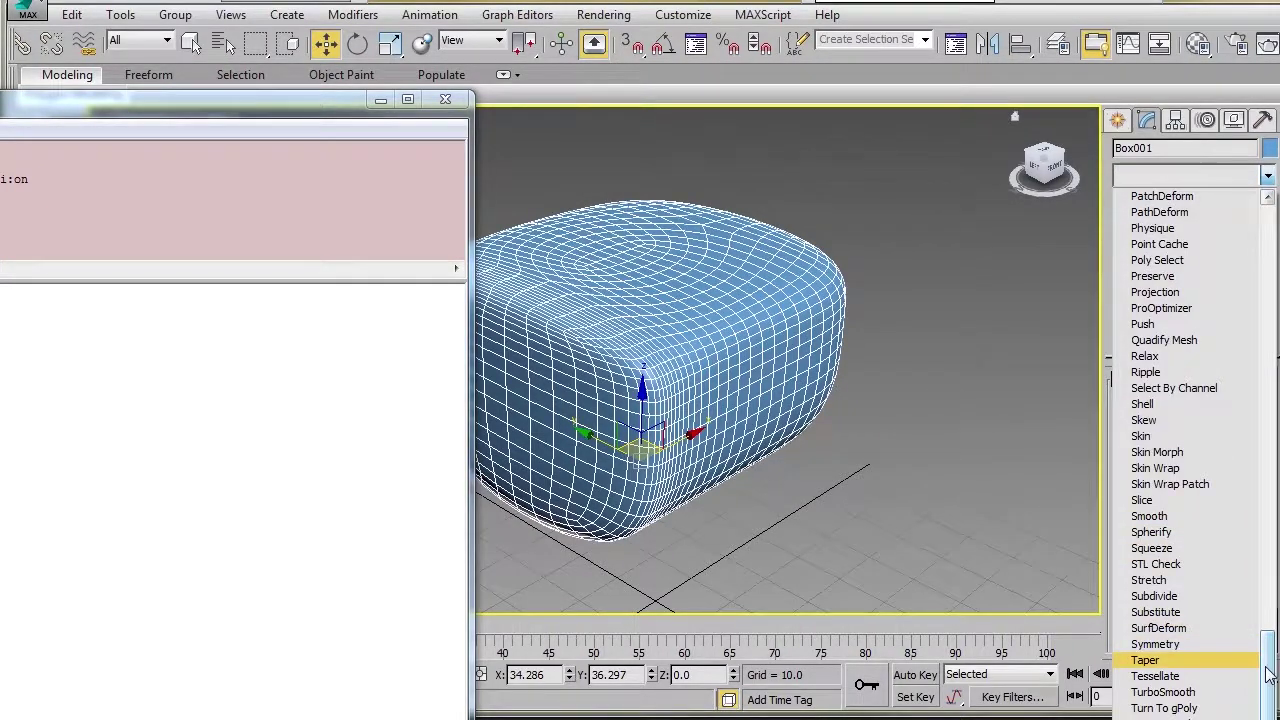
{"action": "scroll", "coordinate": [1240, 655], "scroll_direction": "up", "scroll_amount": 11}
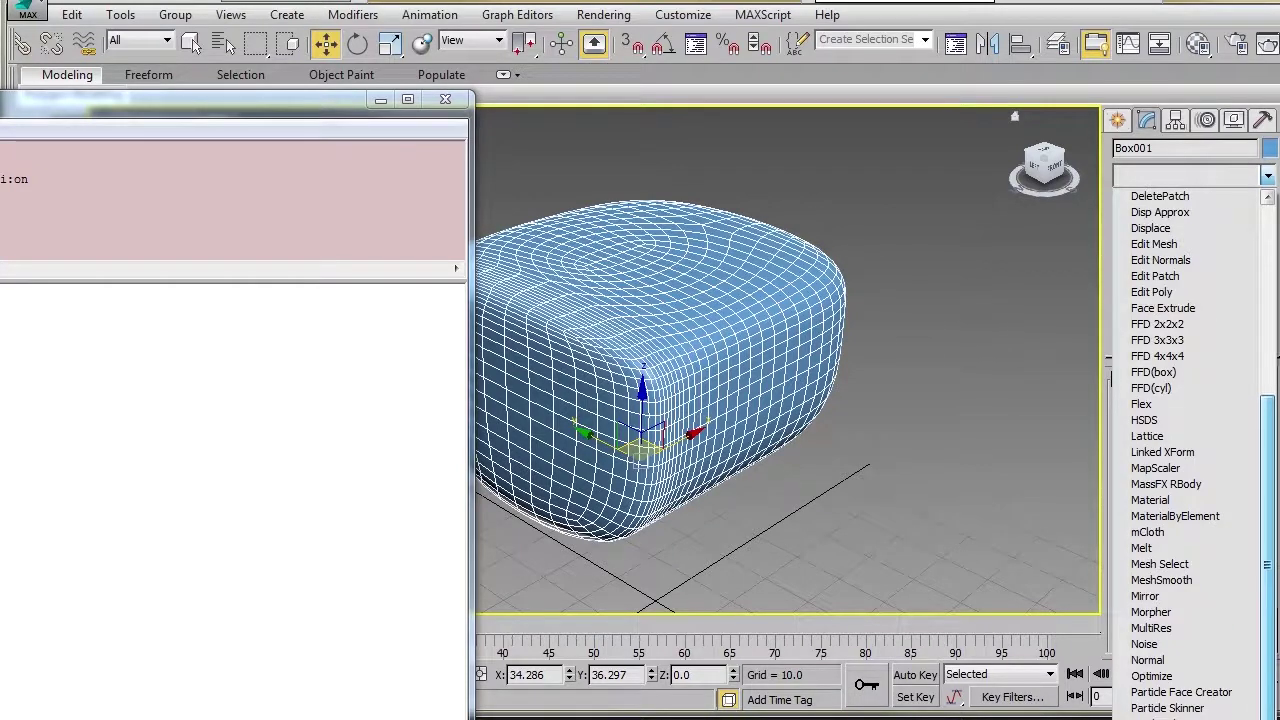
{"action": "left_click", "coordinate": [1165, 292]}
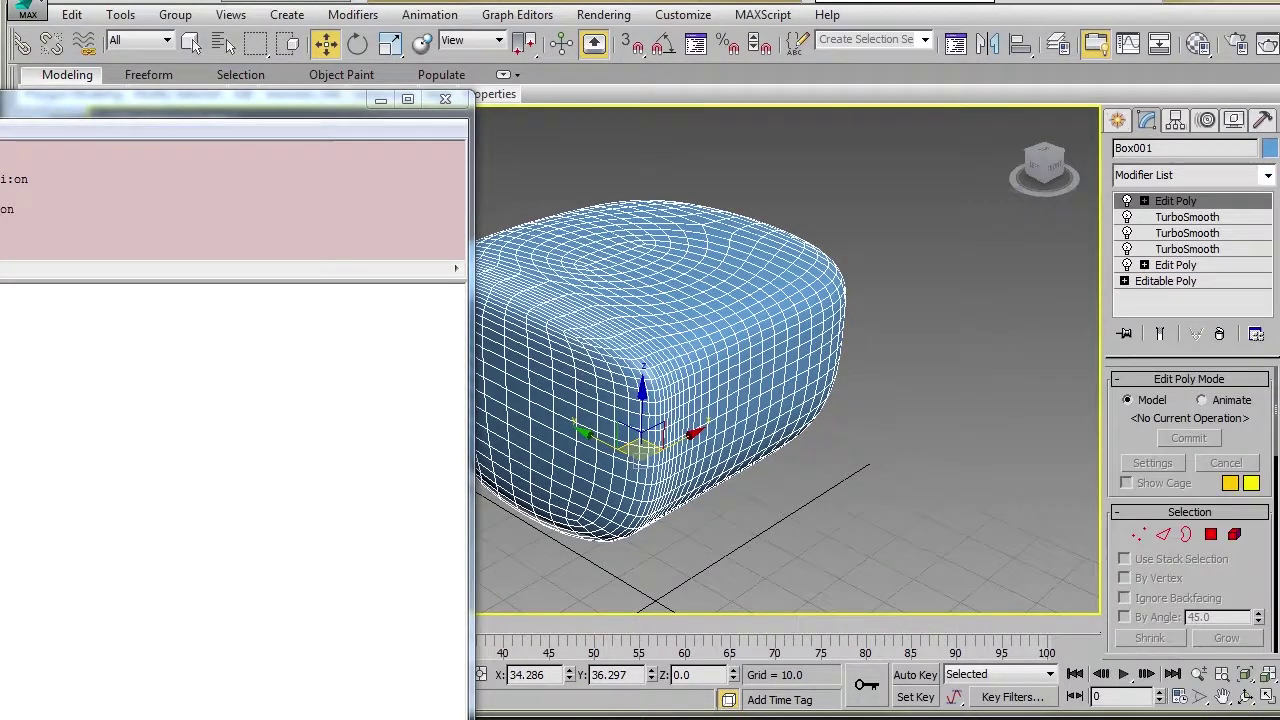
Step: Turn the recorded Edit Poly command into a second toolbar button, run it three times on the box, and close the Listener
{"action": "left_click", "coordinate": [65, 216]}
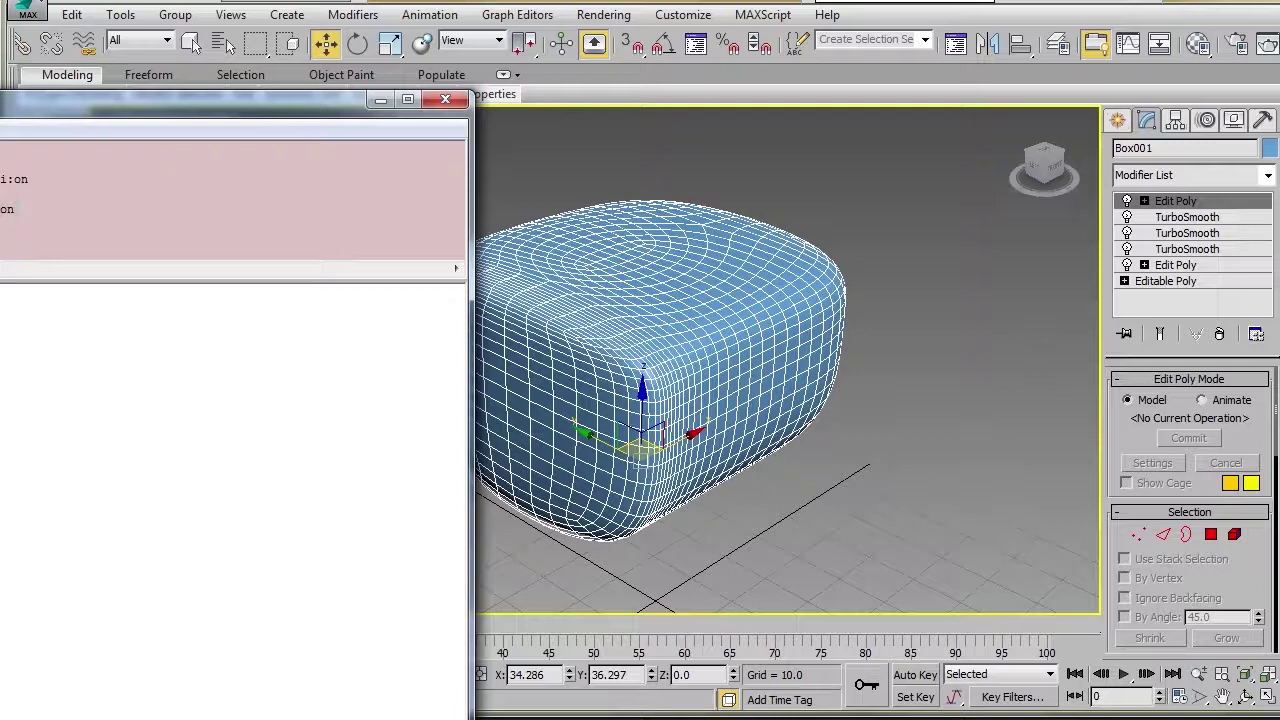
{"action": "left_click_drag", "start_coordinate": [698, 90], "coordinate": [742, 43]}
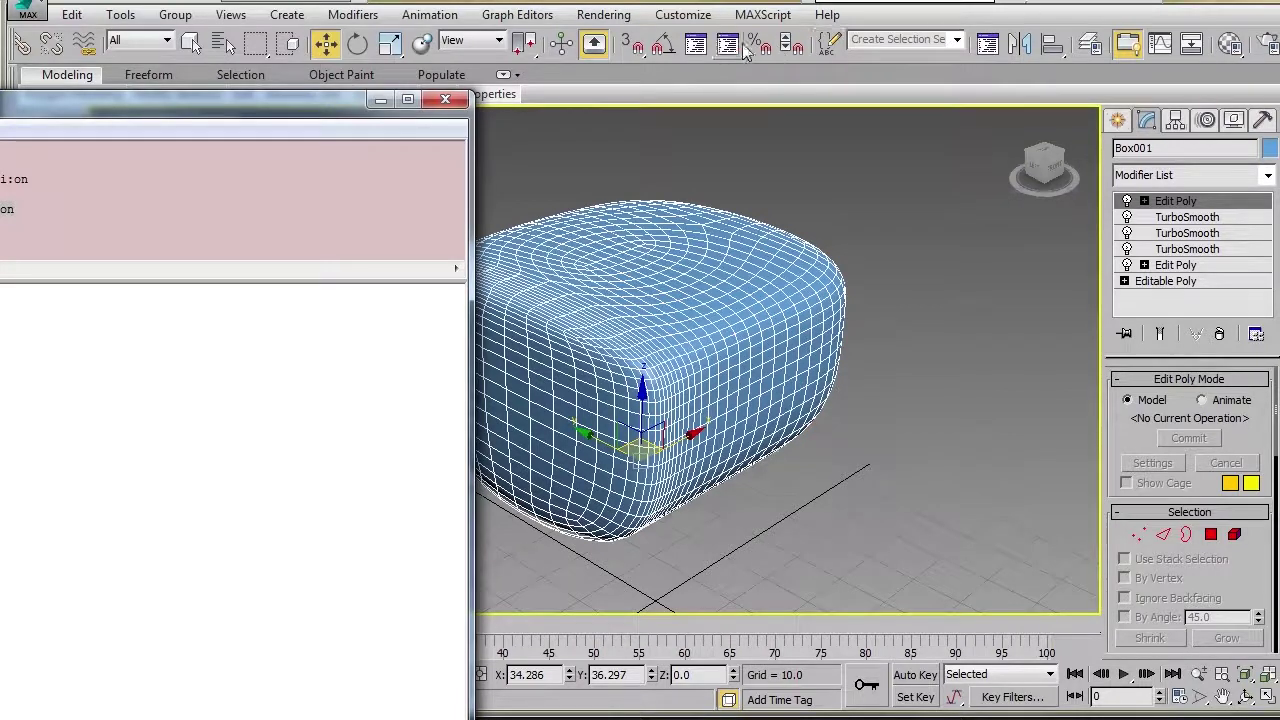
{"action": "left_click", "coordinate": [732, 46]}
{"action": "left_click", "coordinate": [732, 46]}
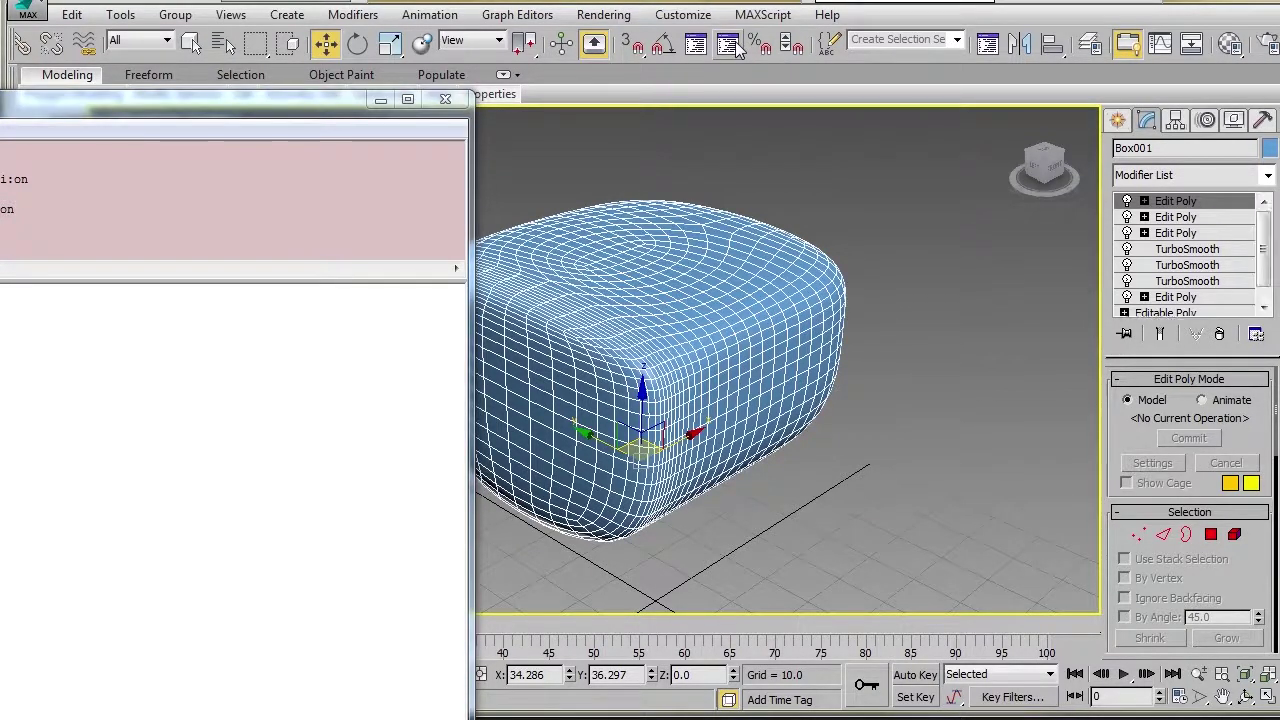
{"action": "left_click", "coordinate": [732, 46]}
{"action": "left_click", "coordinate": [448, 101]}
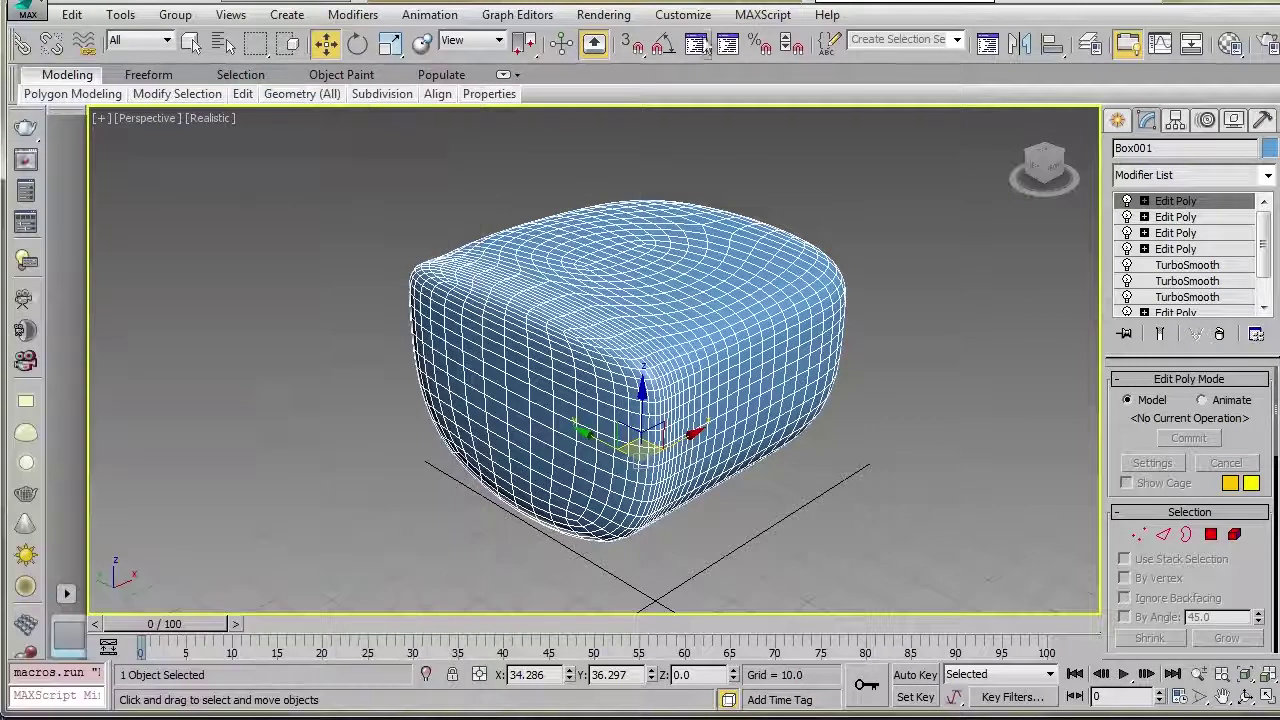
{"action": "right_click", "coordinate": [694, 50]}
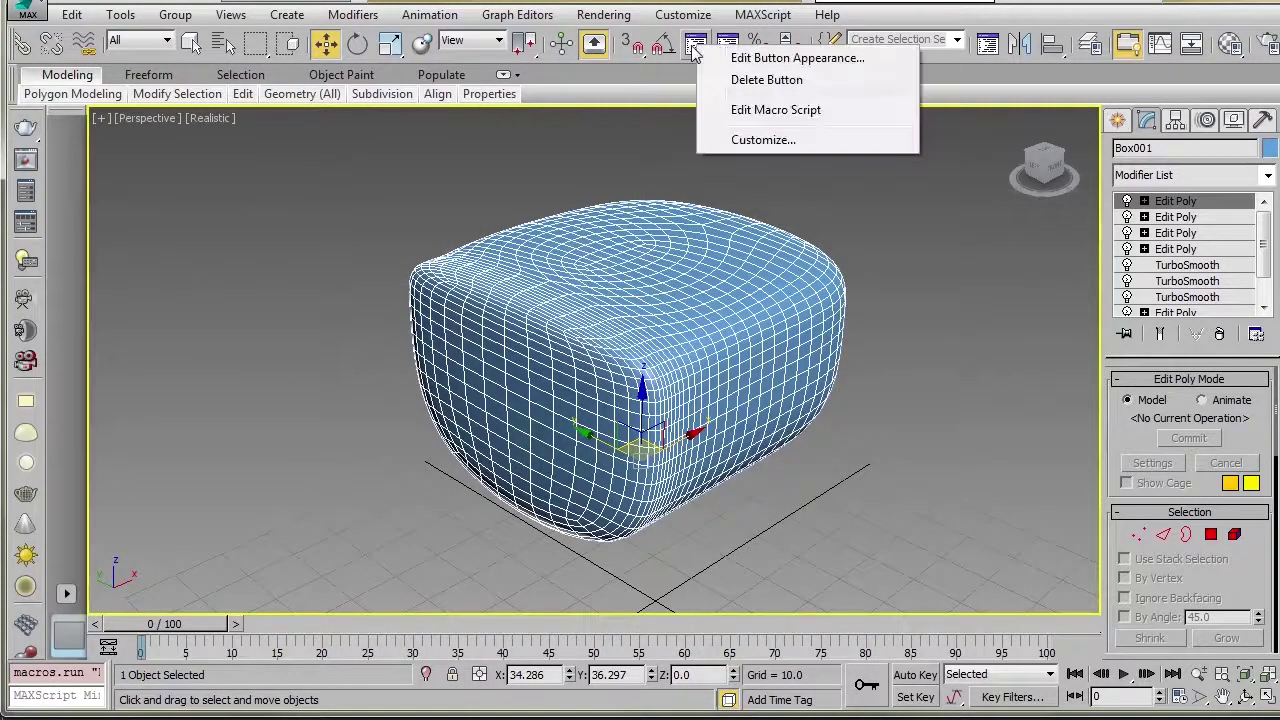
{"action": "left_click", "coordinate": [755, 141]}
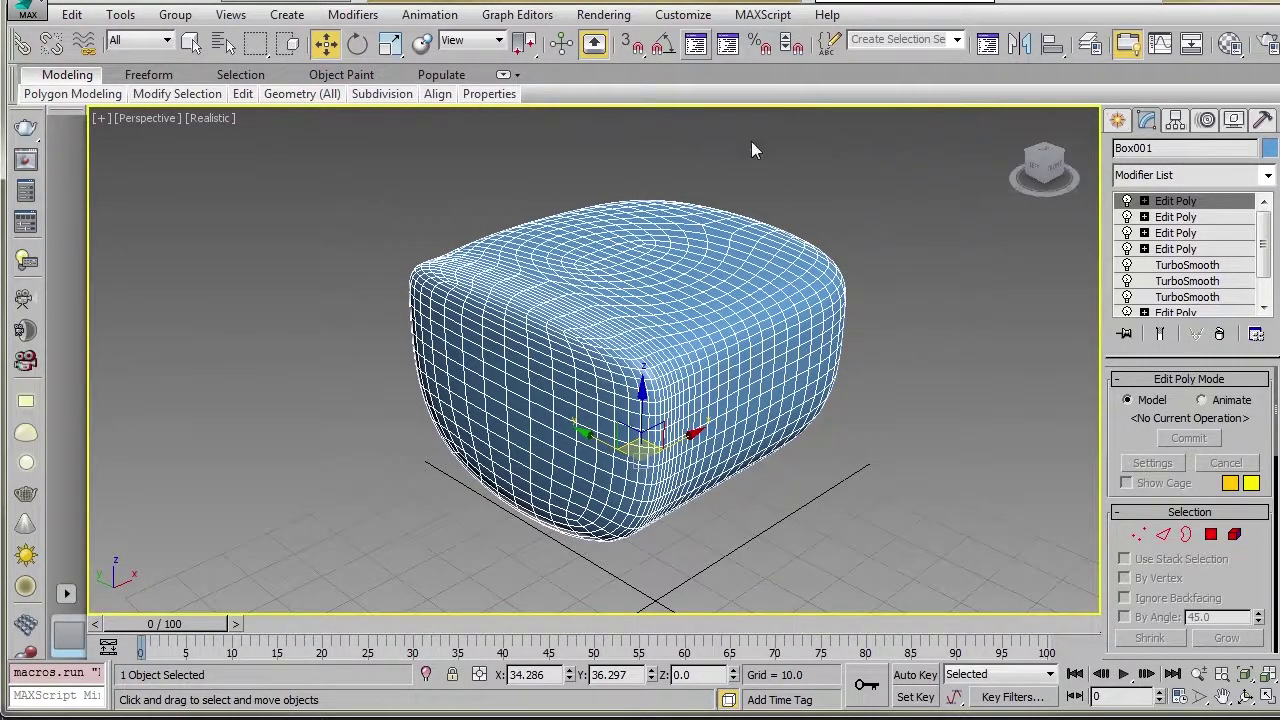
{"action": "left_click", "coordinate": [837, 104]}
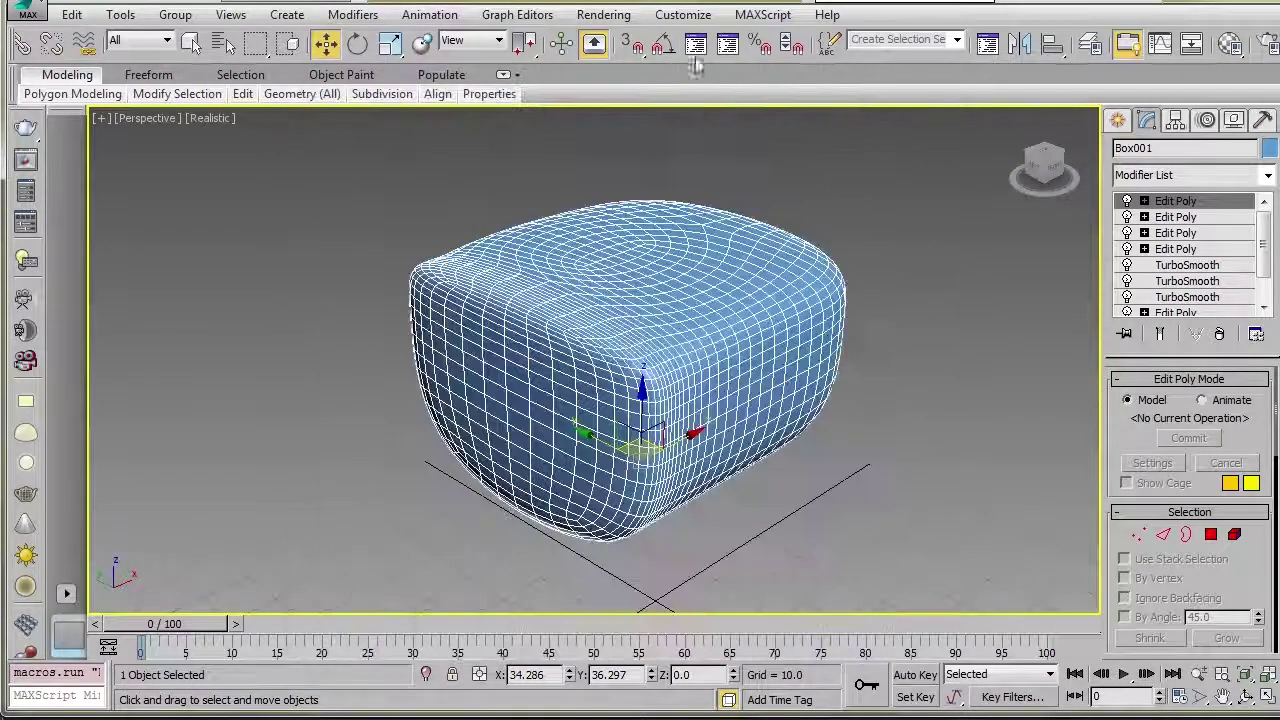
Step: Change the TurboSmooth macro button's appearance to an image from another icon group, keeping it an image button
{"action": "right_click", "coordinate": [694, 50]}
{"action": "left_click", "coordinate": [762, 54]}
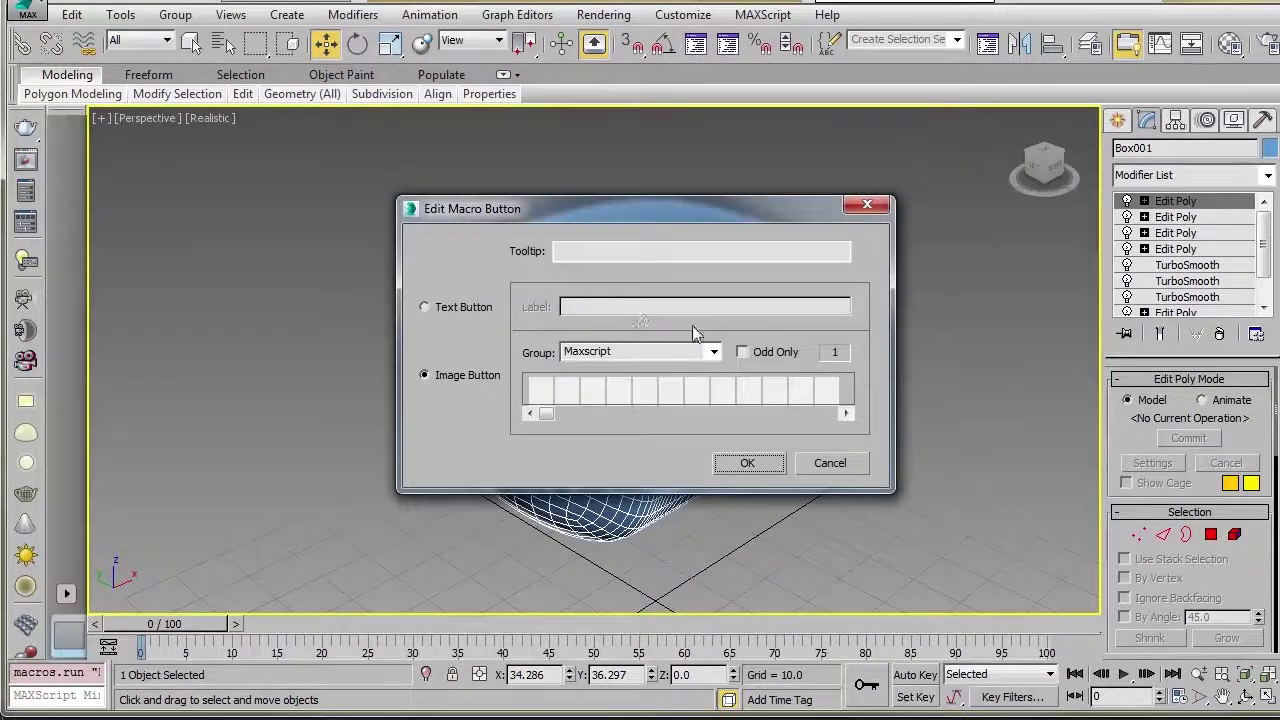
{"action": "left_click", "coordinate": [840, 410]}
{"action": "left_click_drag", "start_coordinate": [546, 414], "coordinate": [640, 420]}
{"action": "left_click", "coordinate": [711, 355]}
{"action": "left_click", "coordinate": [648, 381]}
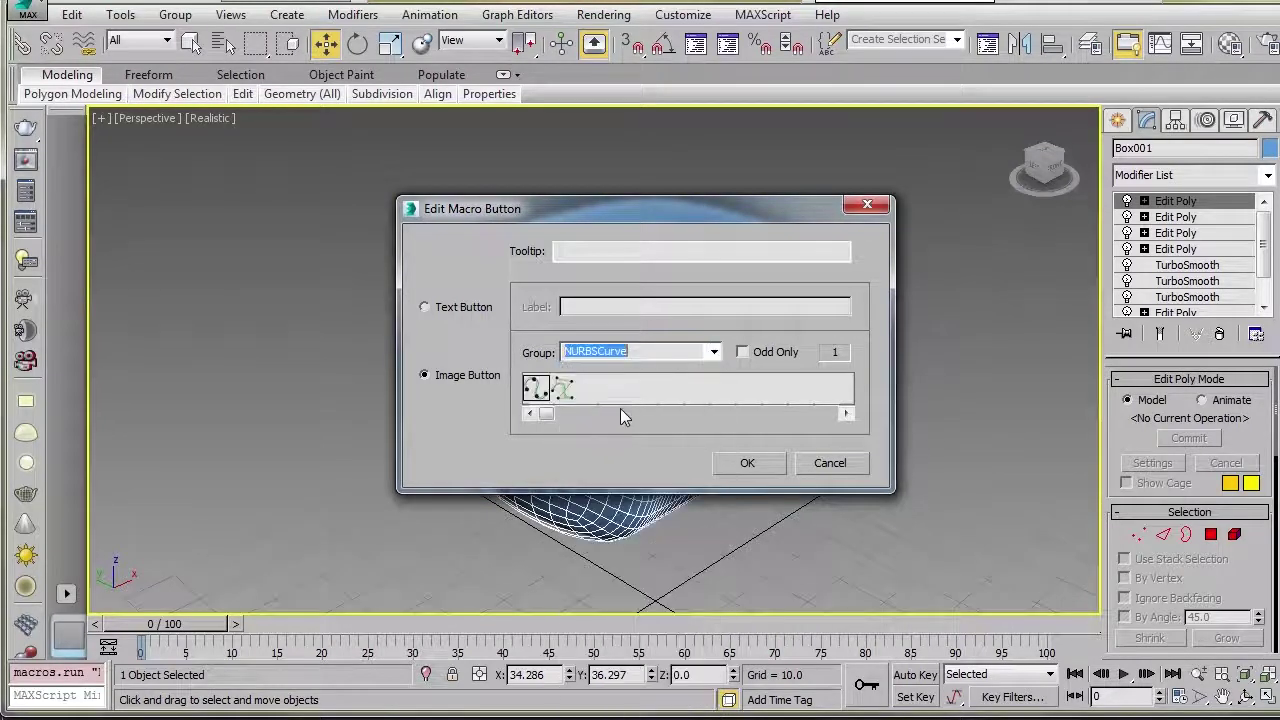
{"action": "left_click", "coordinate": [713, 352]}
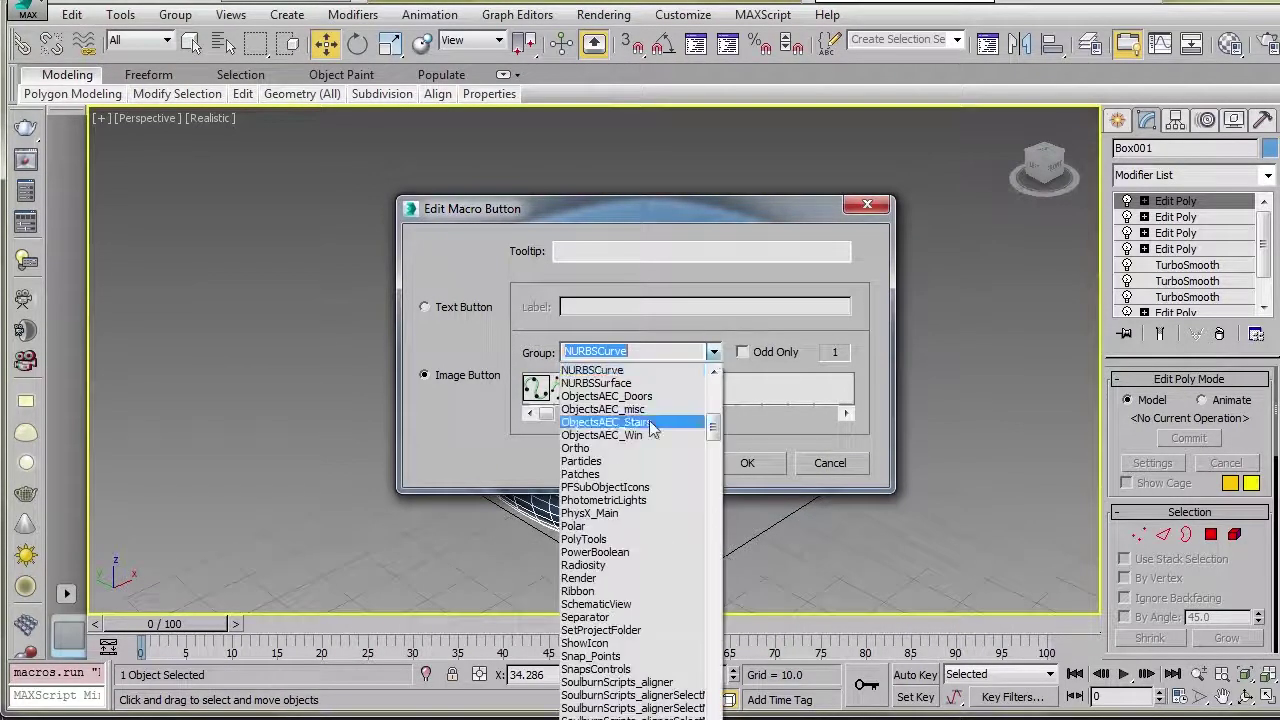
{"action": "scroll", "coordinate": [600, 410], "scroll_direction": "up", "scroll_amount": 3}
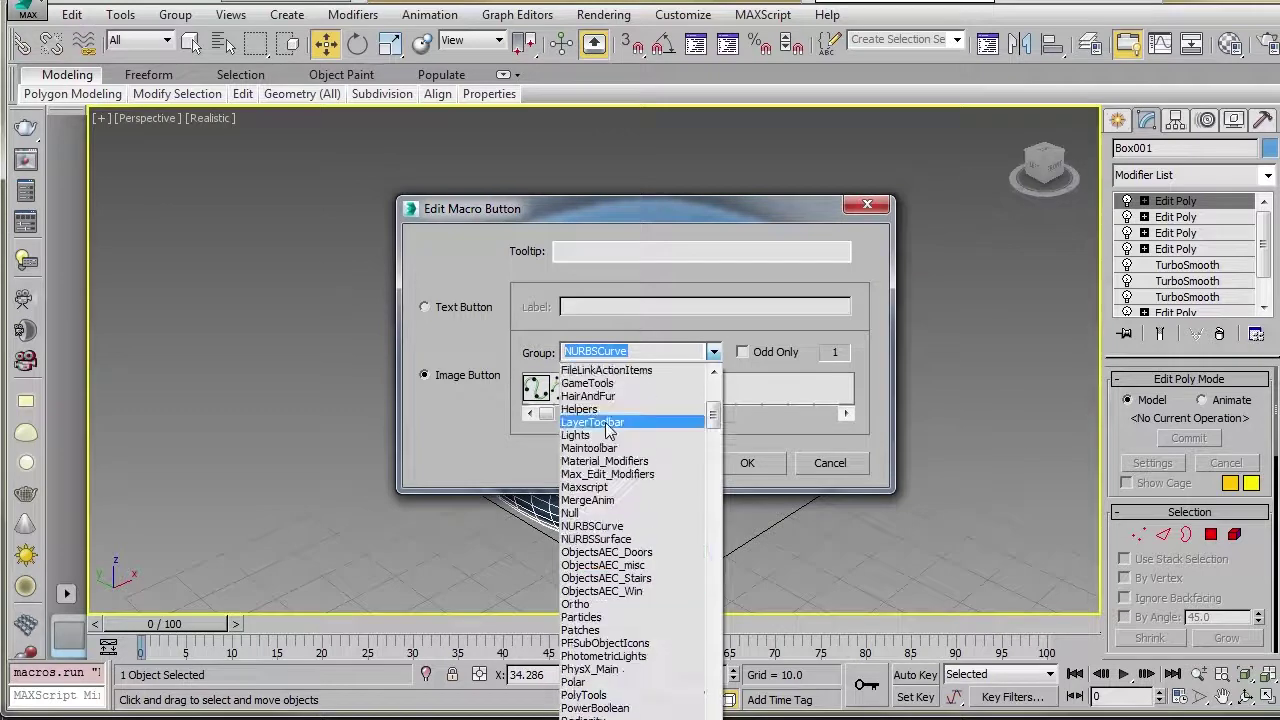
{"action": "left_click", "coordinate": [599, 408]}
{"action": "left_click", "coordinate": [748, 463]}
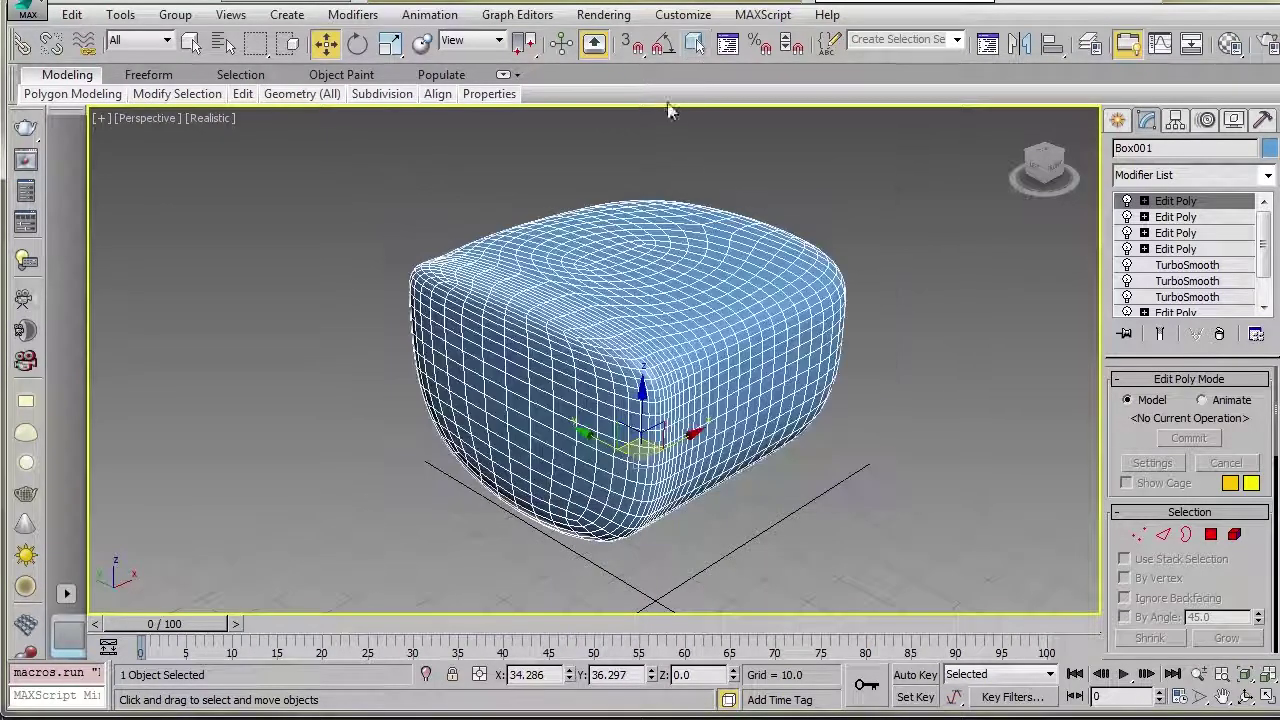
Step: Test the restyled TurboSmooth macro button on the selected box, and again with nothing selected
{"action": "left_click", "coordinate": [695, 50]}
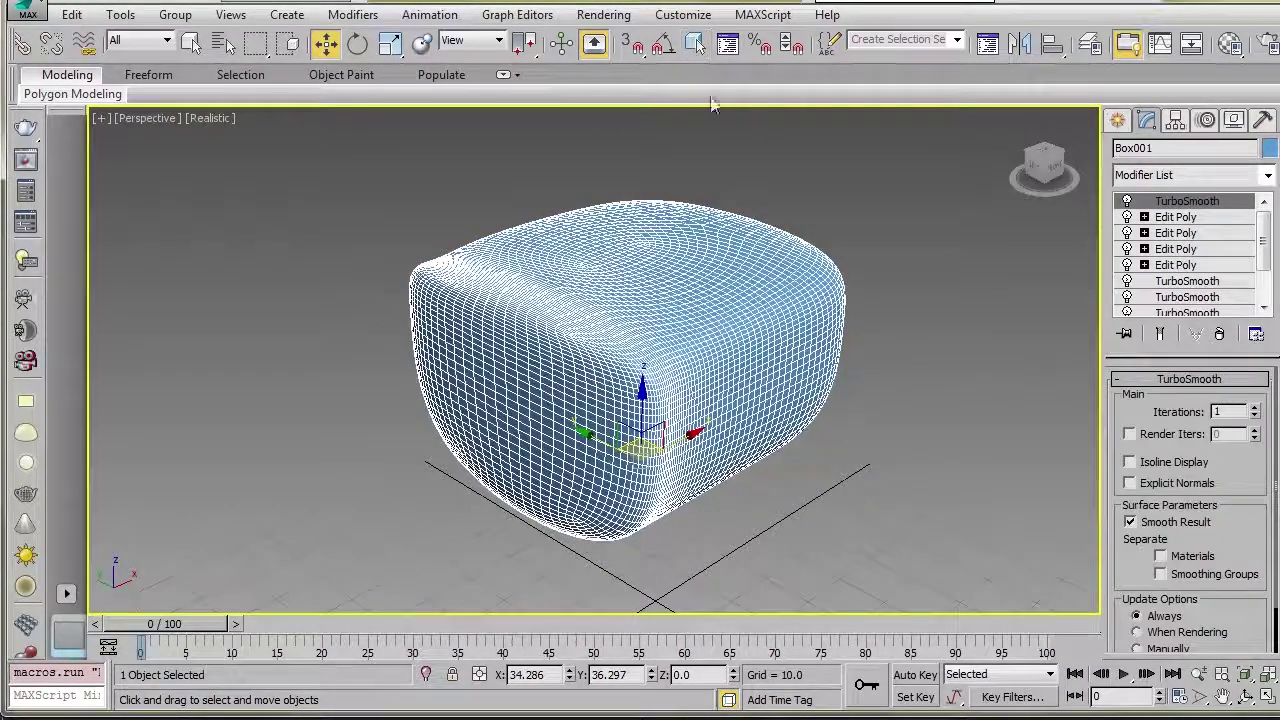
{"action": "left_click", "coordinate": [641, 176]}
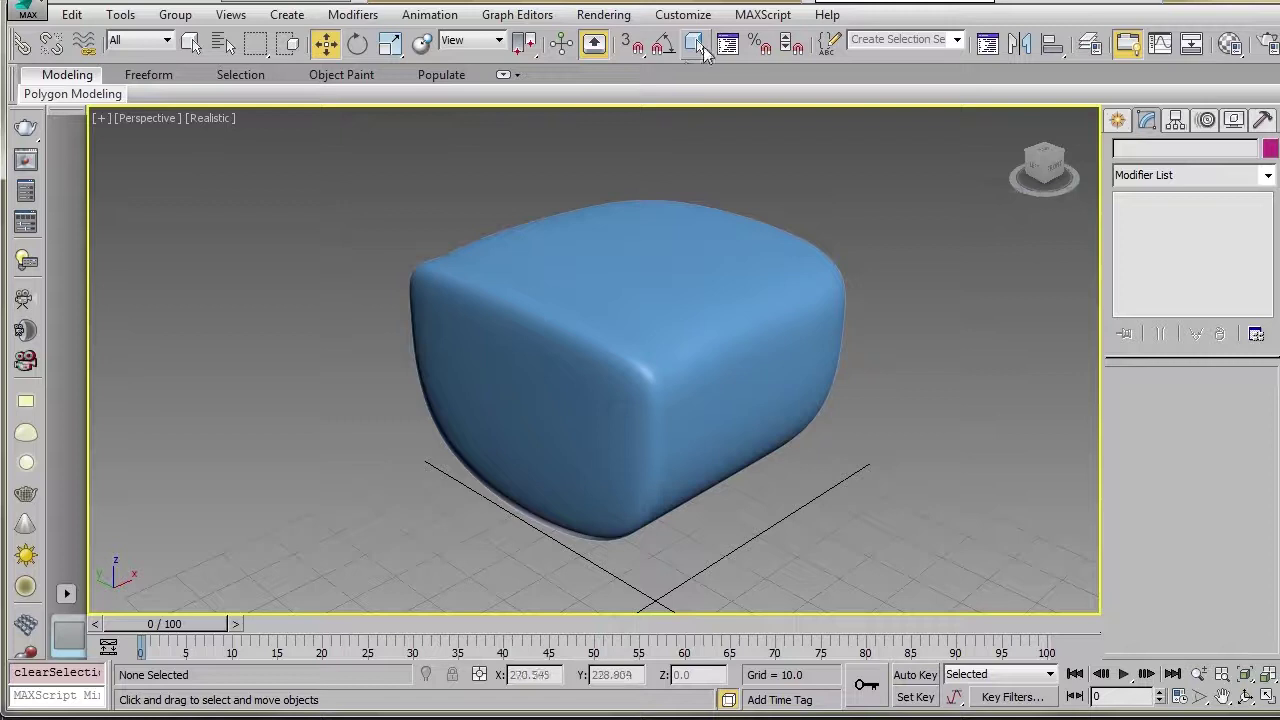
{"action": "left_click", "coordinate": [699, 45]}
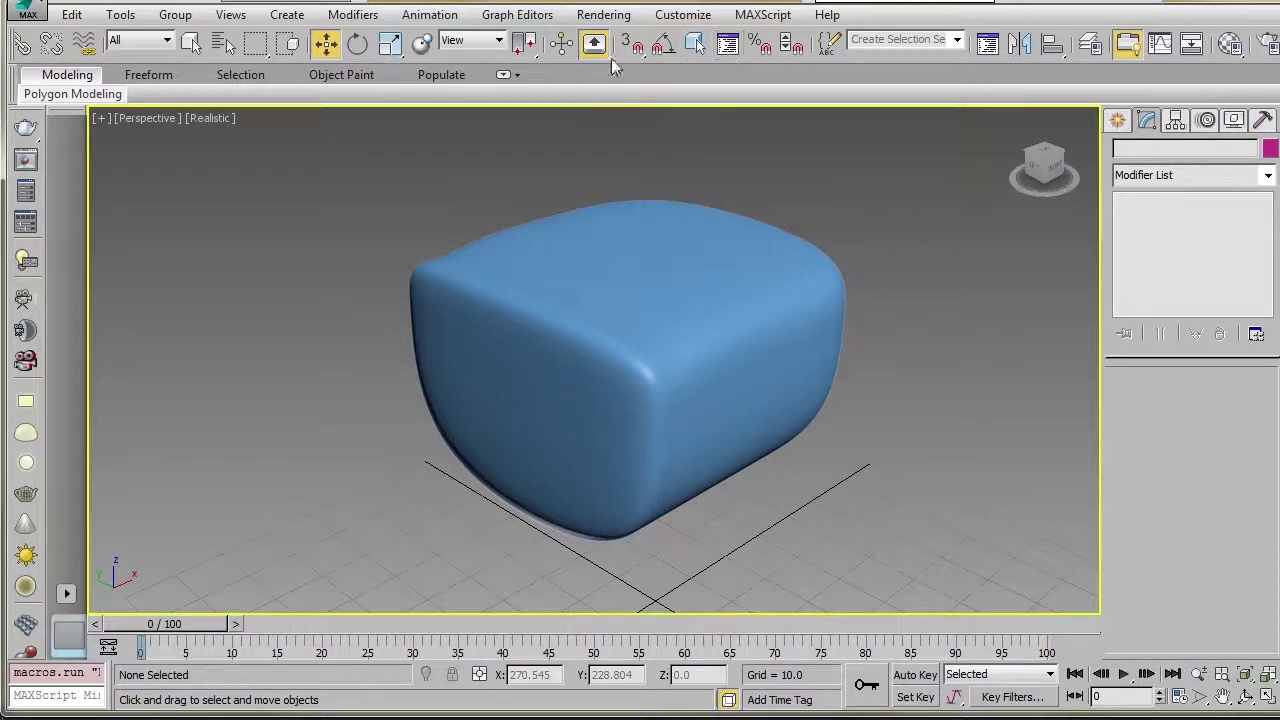